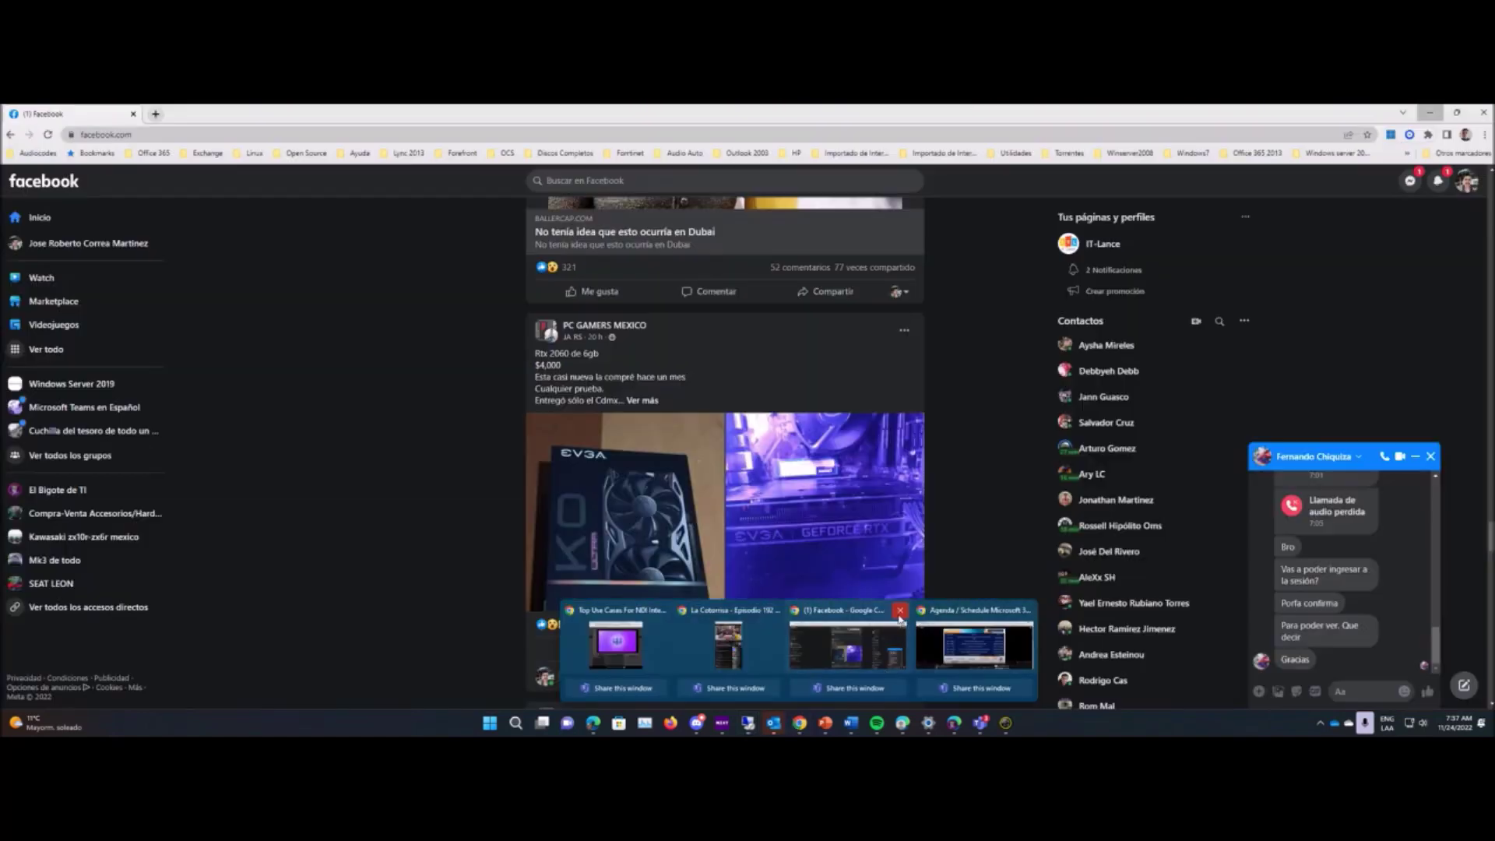
Close the Facebook browser window and switch to the Edge window showing the Teams admin center.
click(899, 610)
click(837, 610)
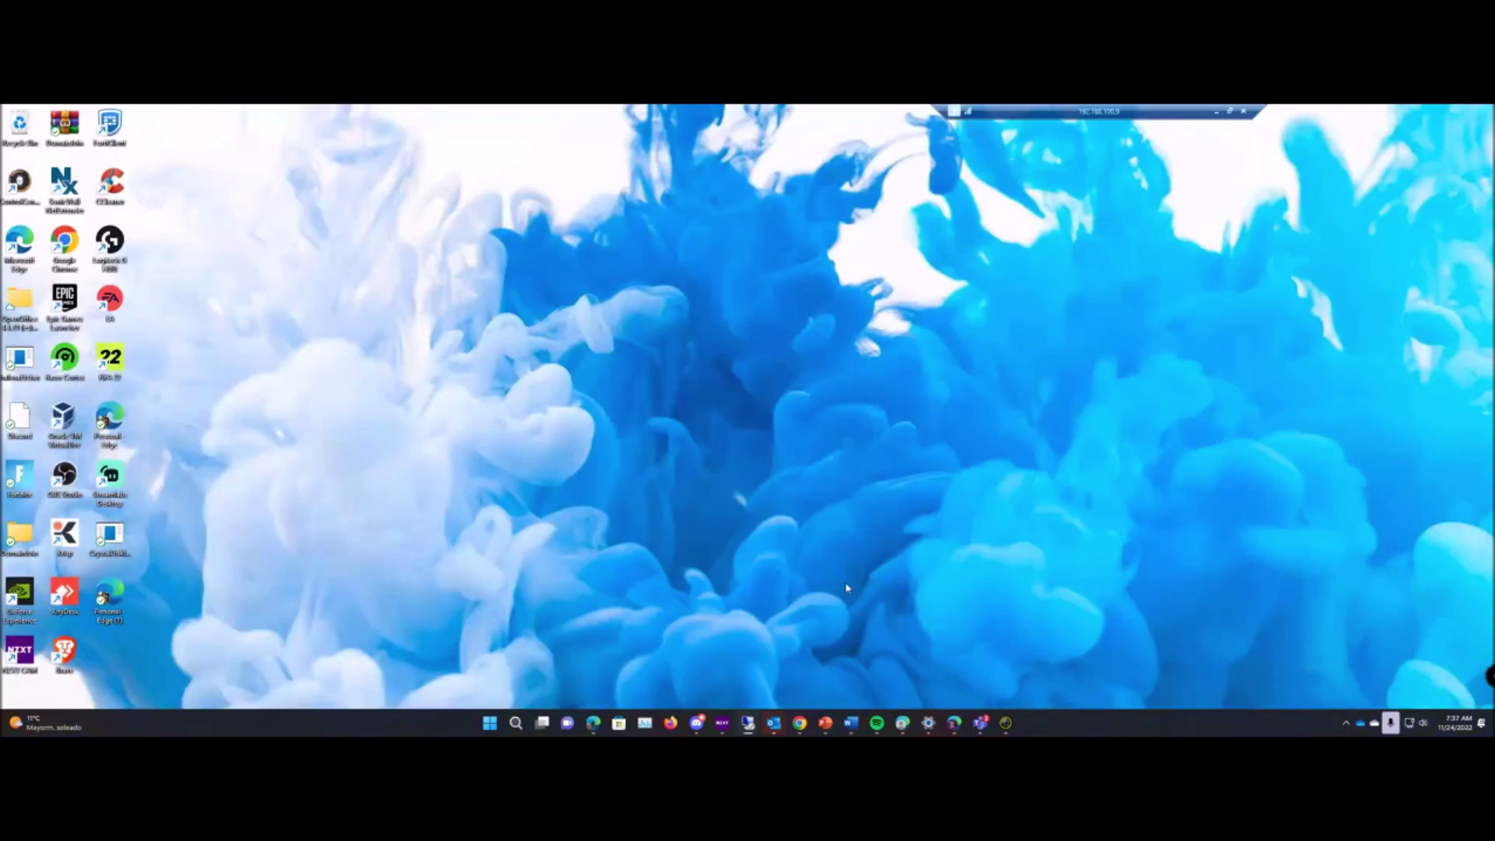
click(953, 722)
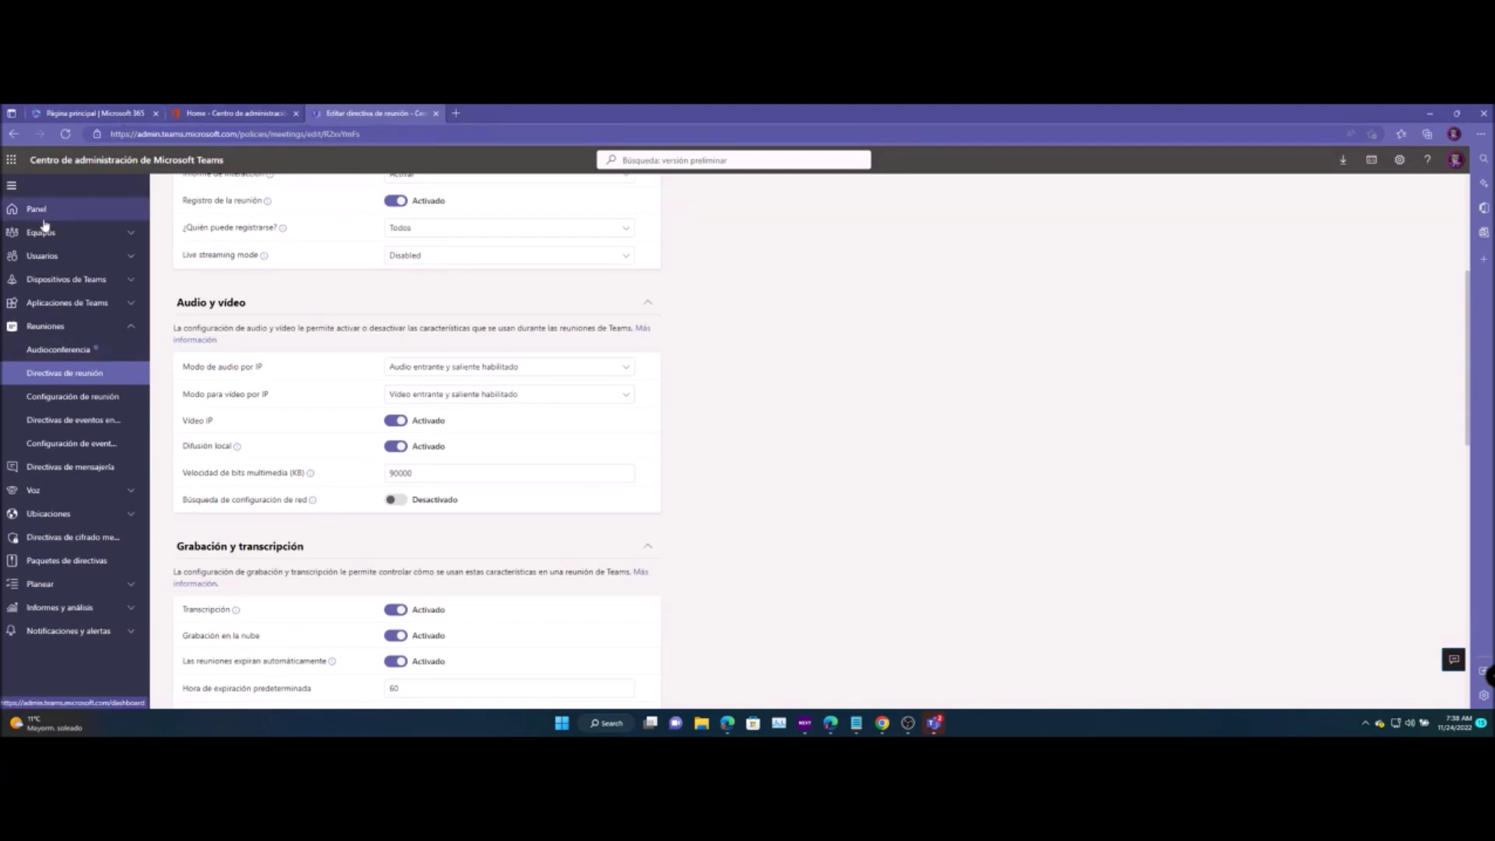
Close all open Microsoft 365 and Teams admin tabs, leaving only a new blank tab.
scroll(615, 331, up, 5)
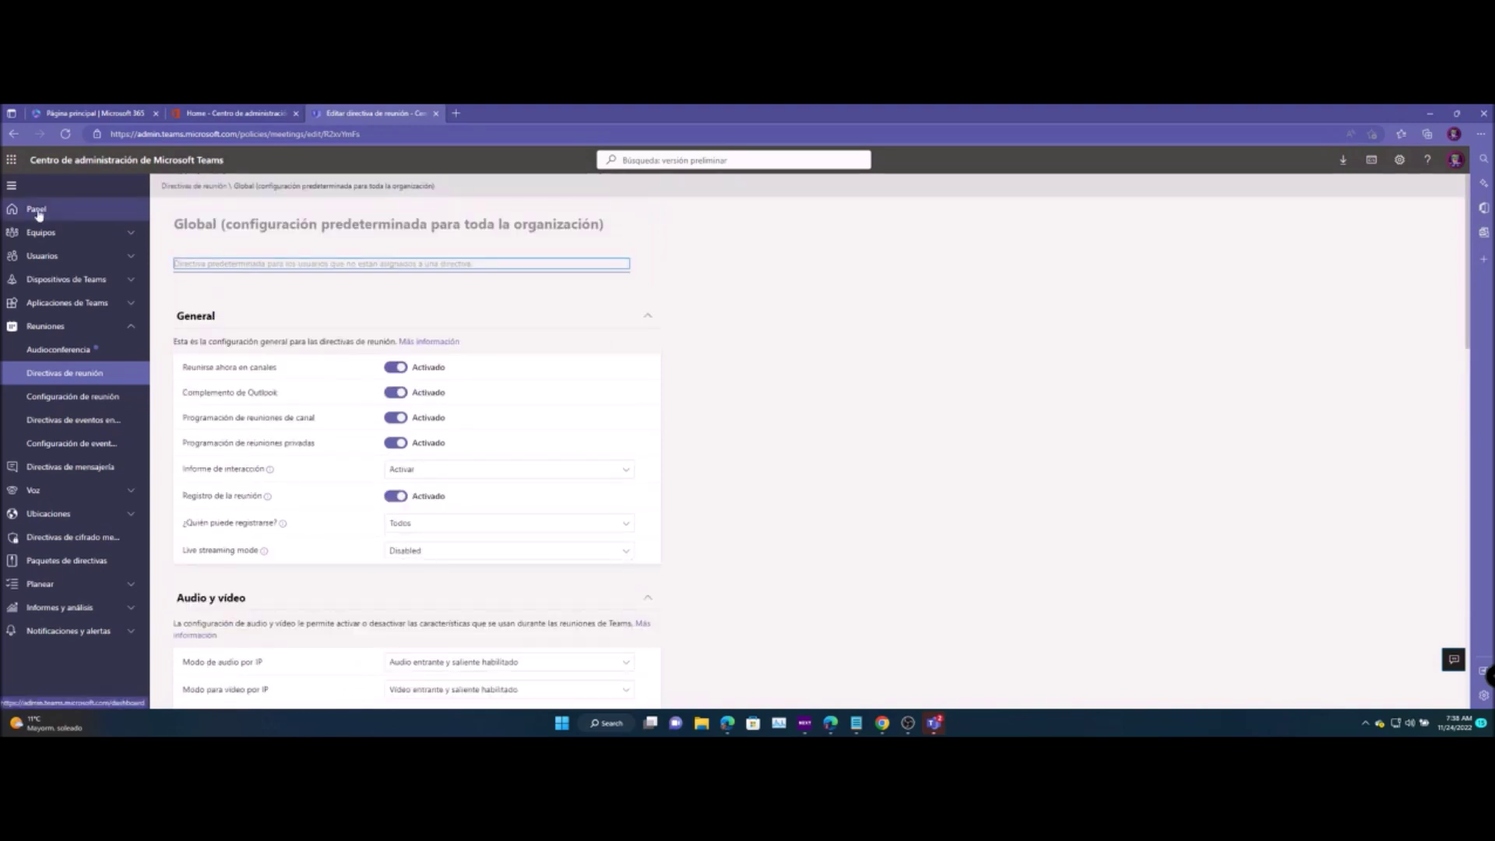
click(436, 114)
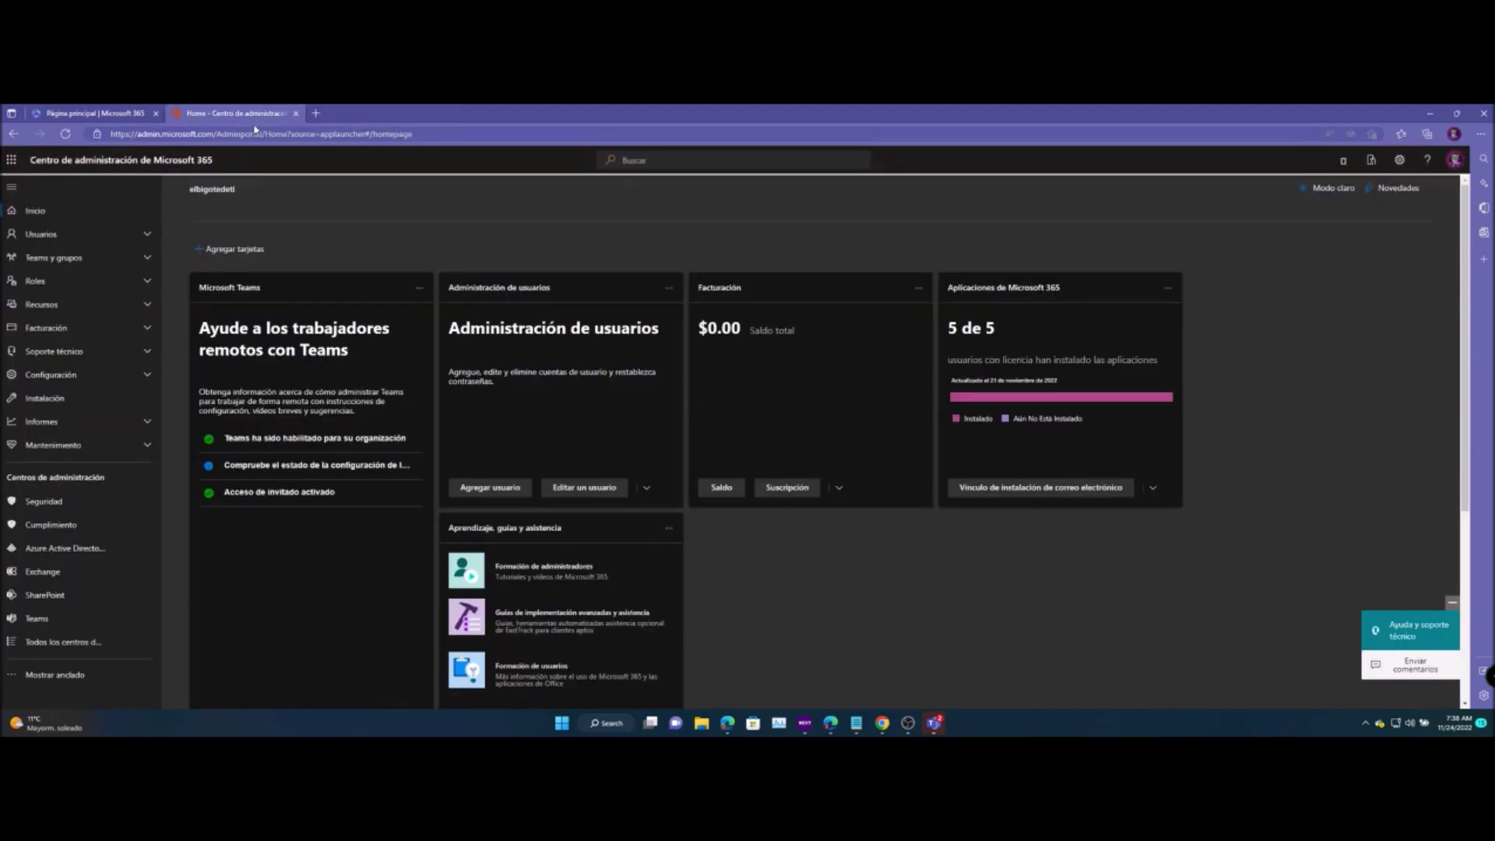
click(316, 114)
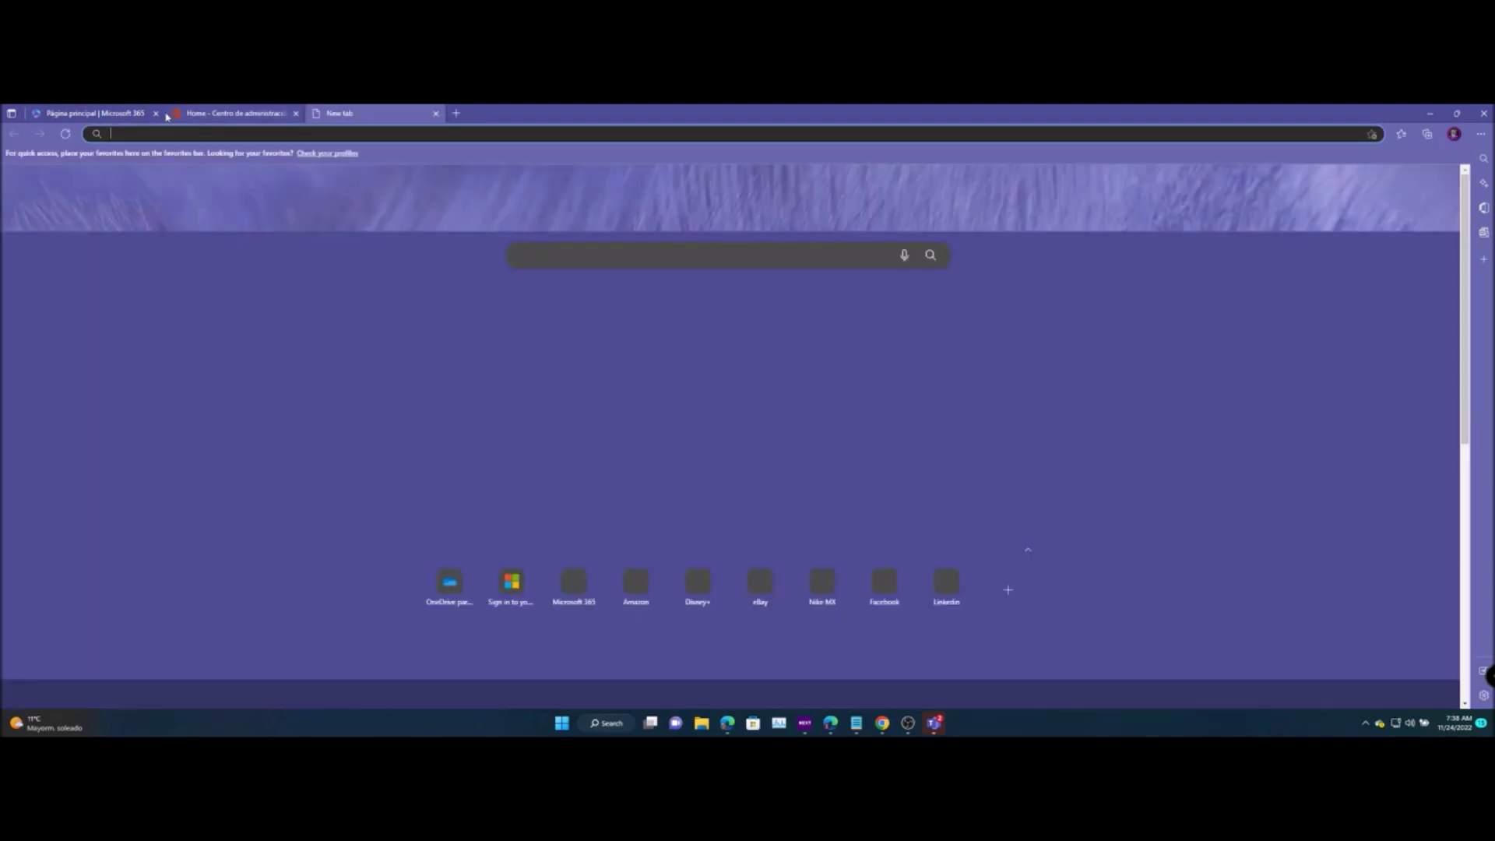
click(296, 114)
click(155, 113)
Go to portal.office.com and open the Microsoft 365 admin center from its home page.
click(123, 132)
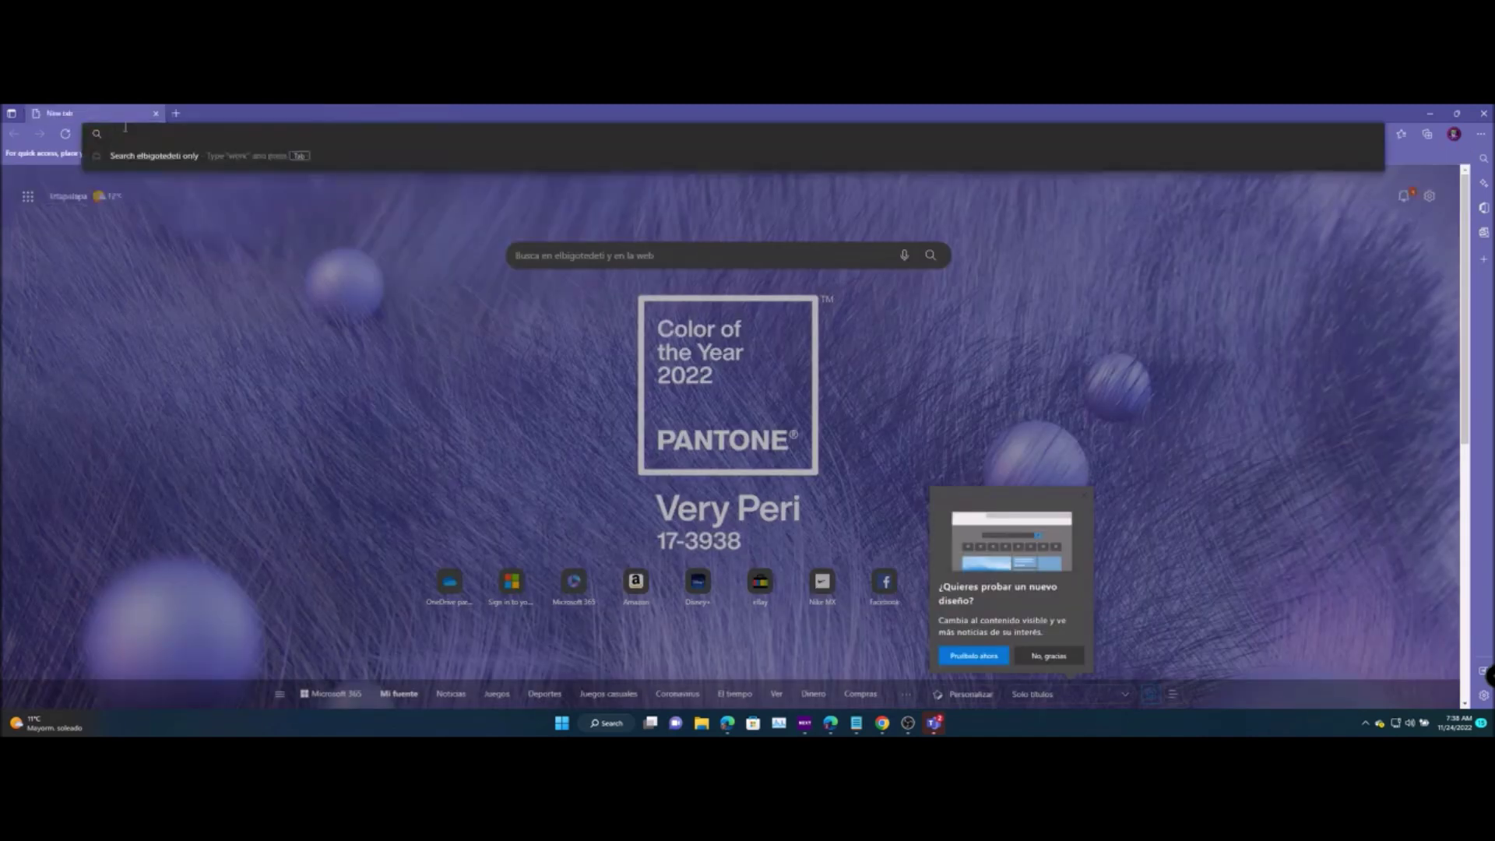
text(portal.office.com)
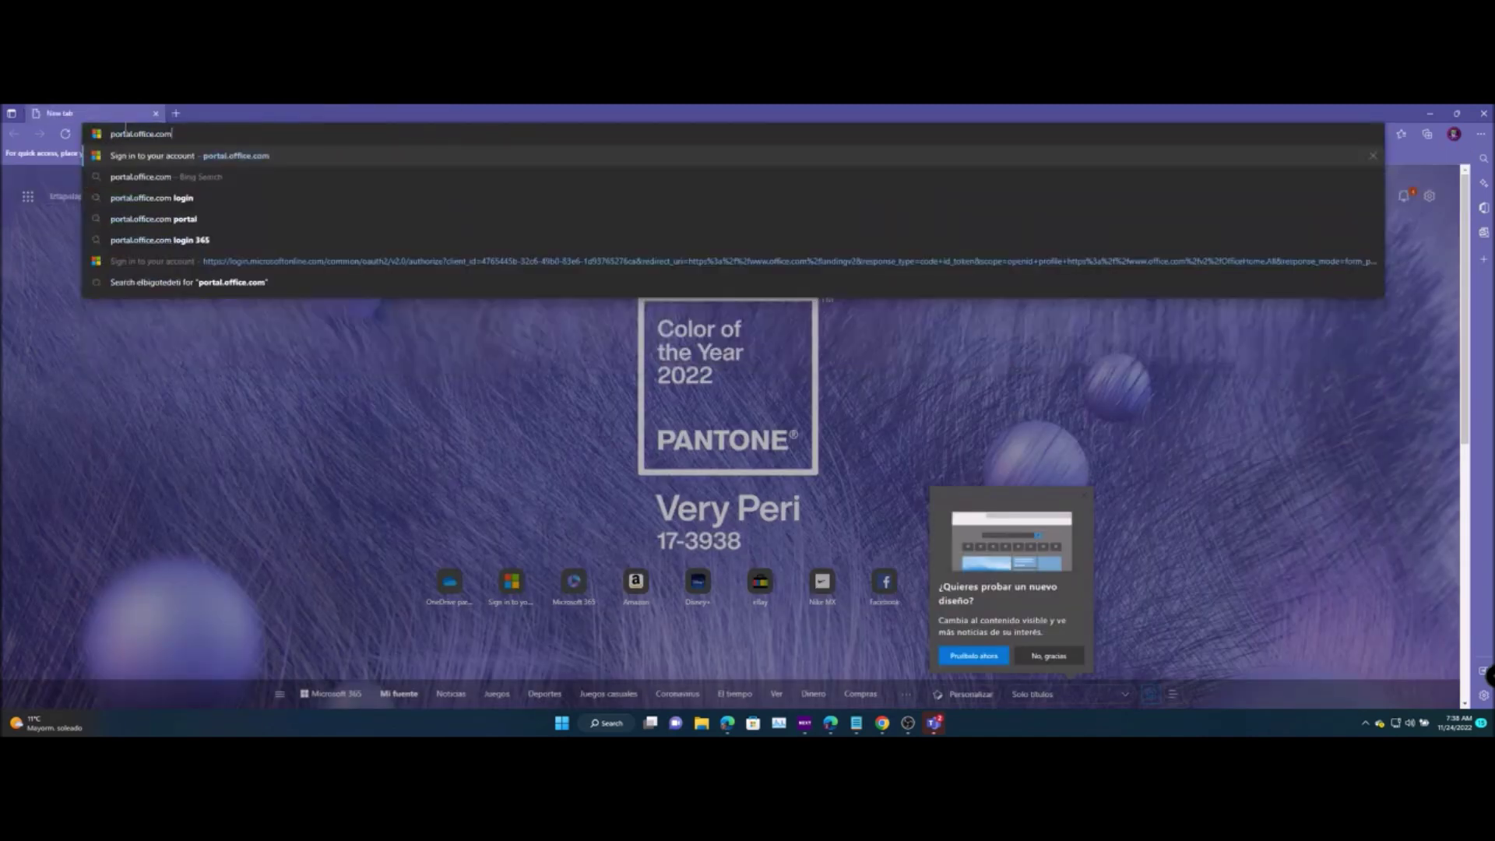
key(Return)
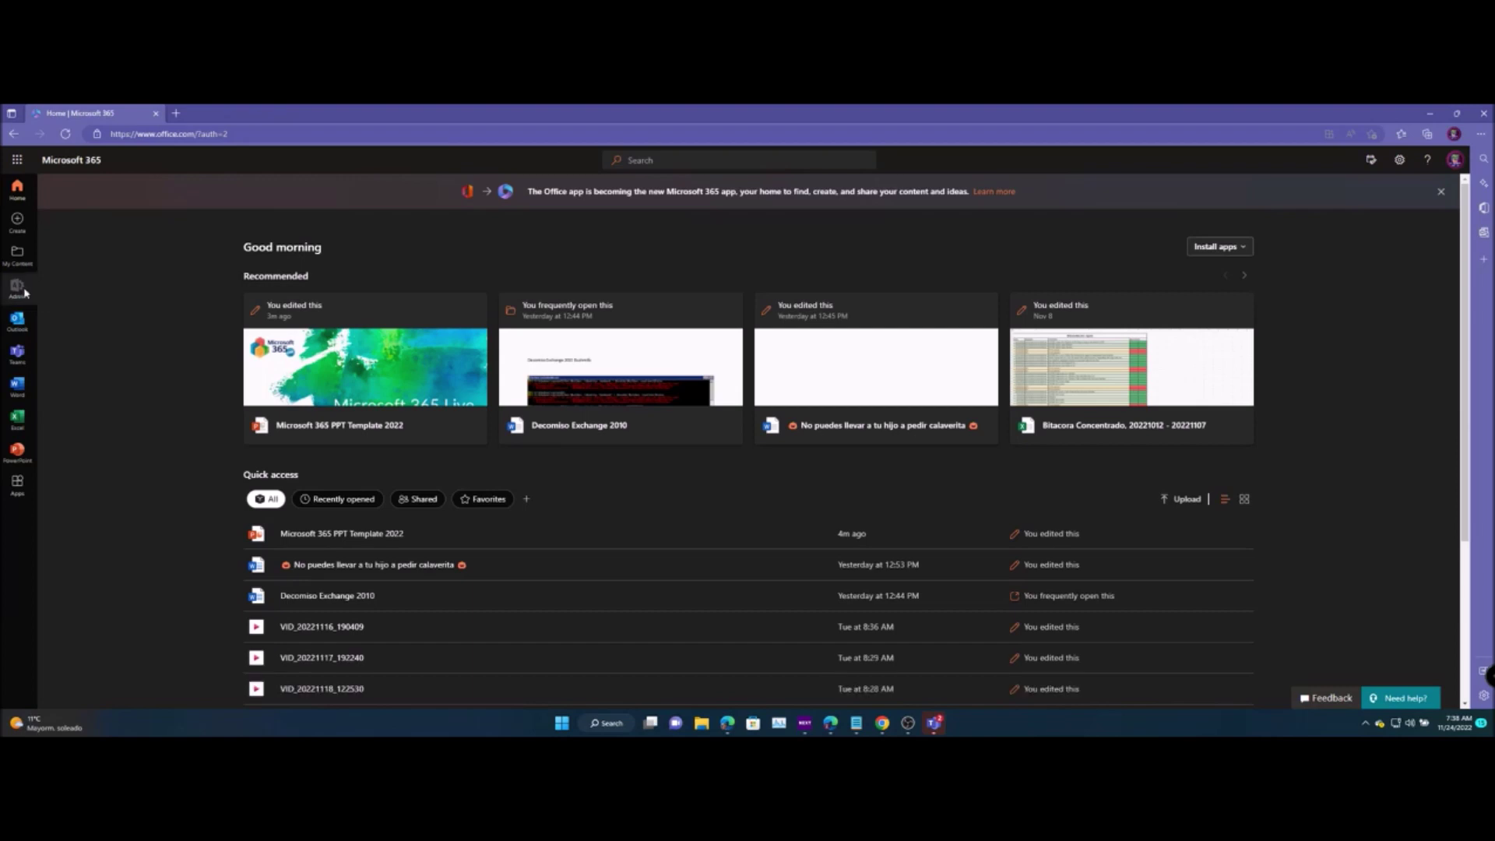
click(24, 293)
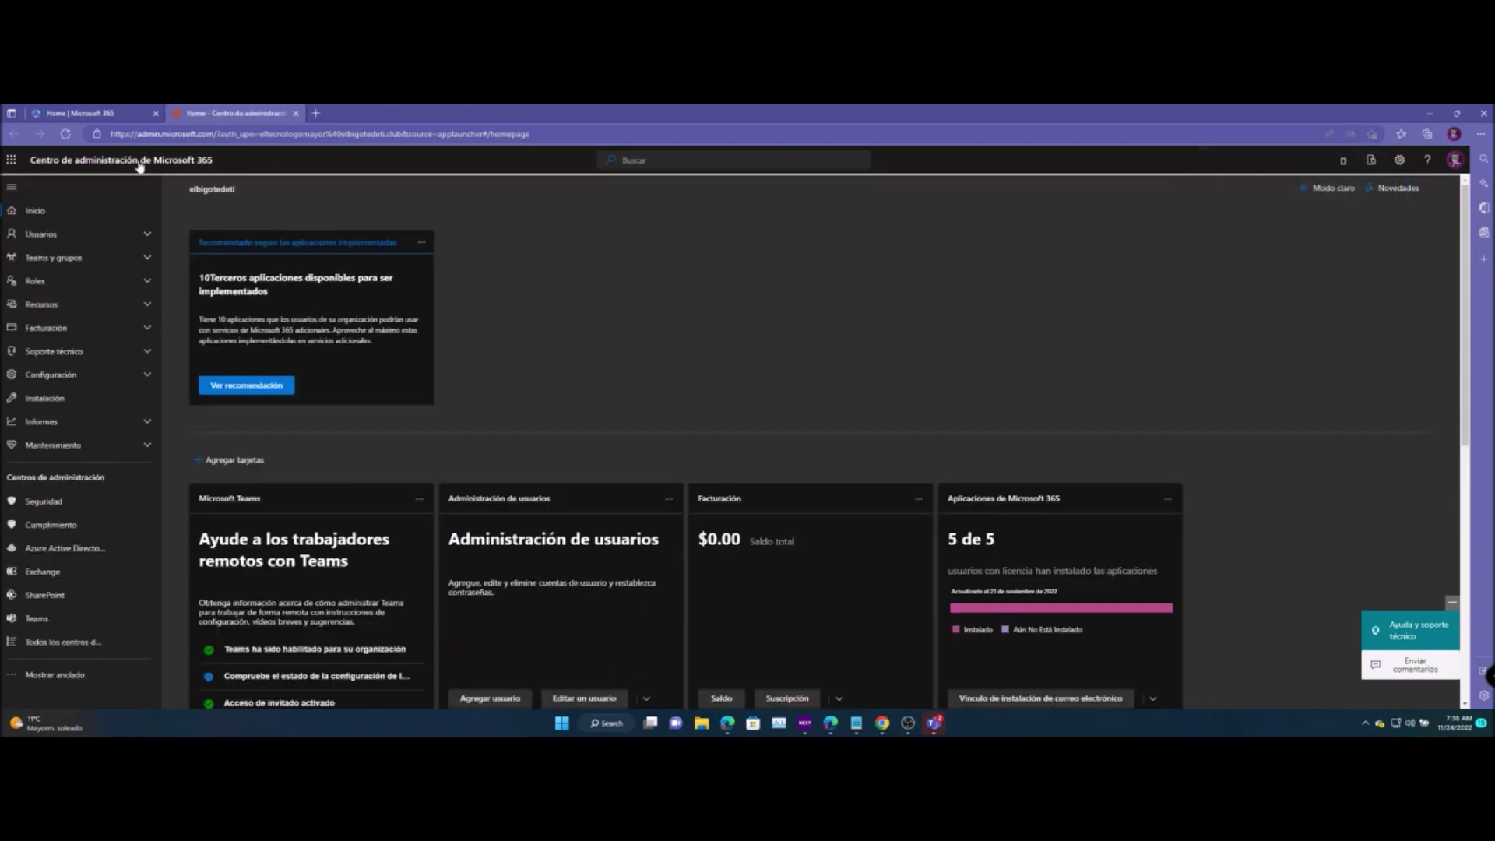
Open the Teams admin center with the first listed account and display its meeting policies.
click(35, 620)
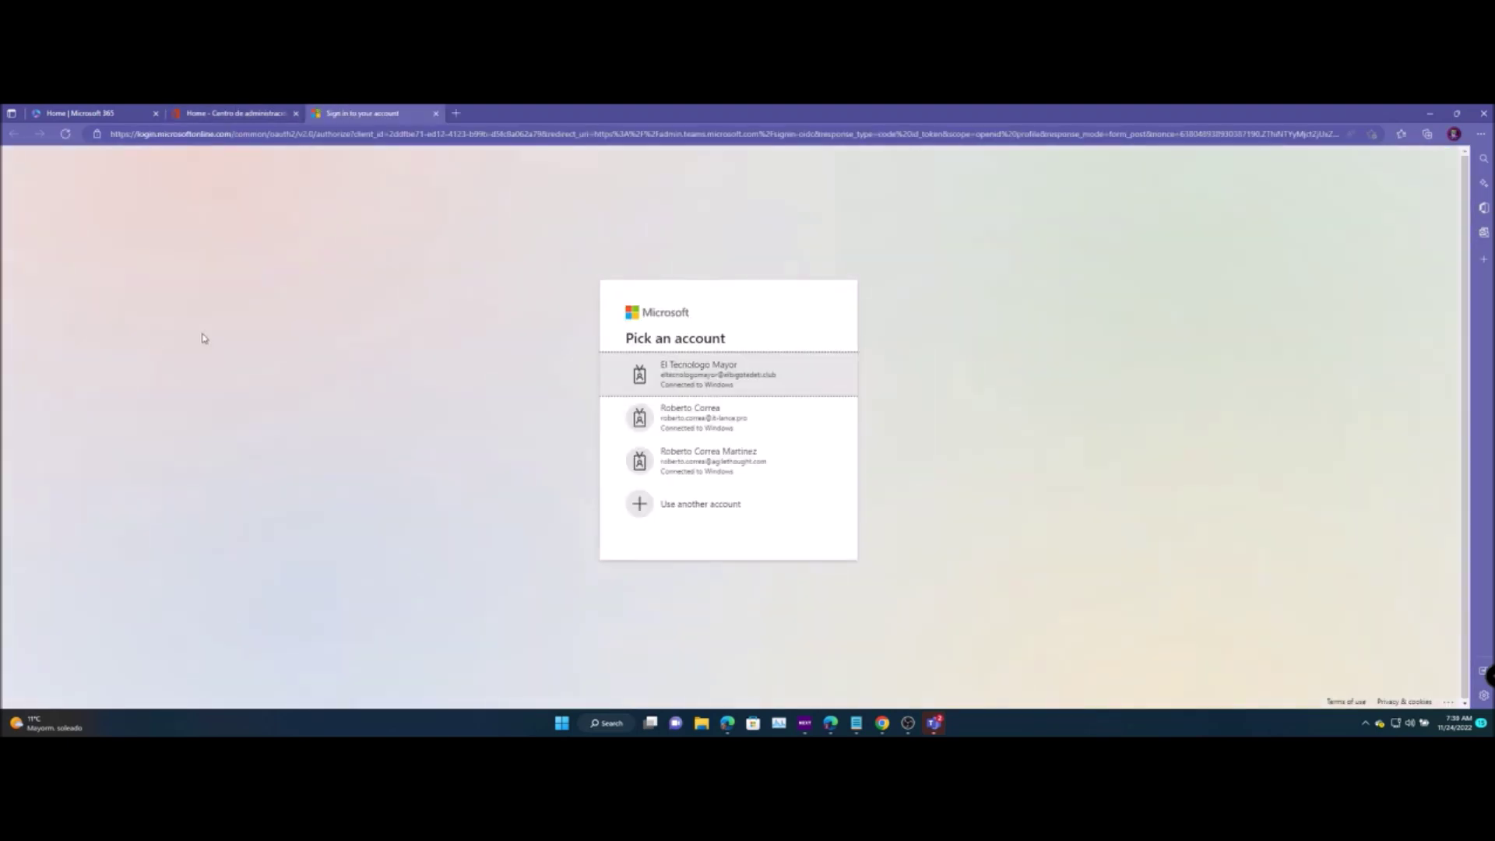
click(699, 383)
drag(699, 383, 674, 381)
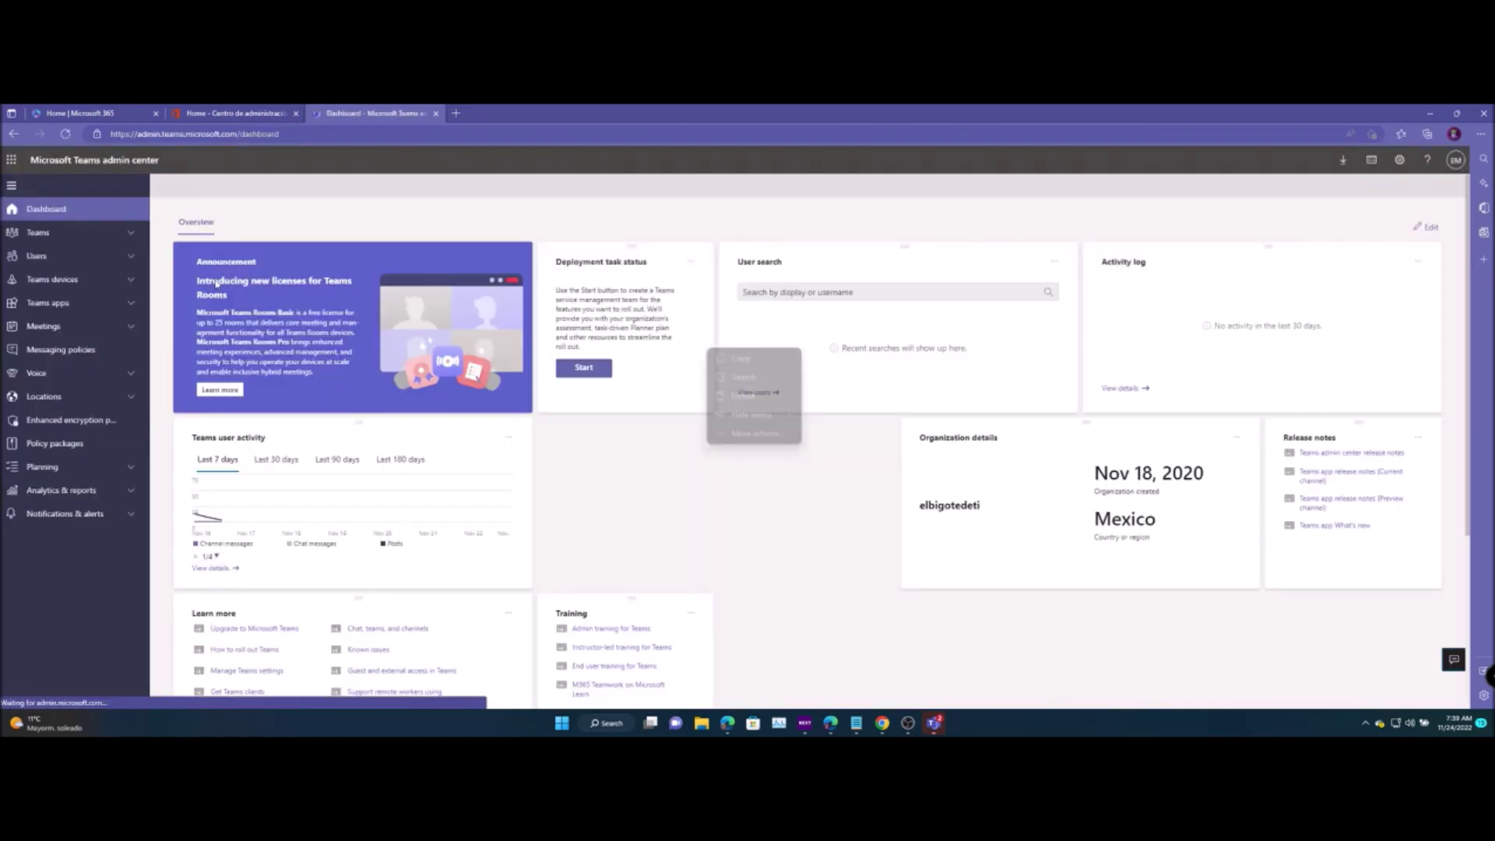
click(40, 326)
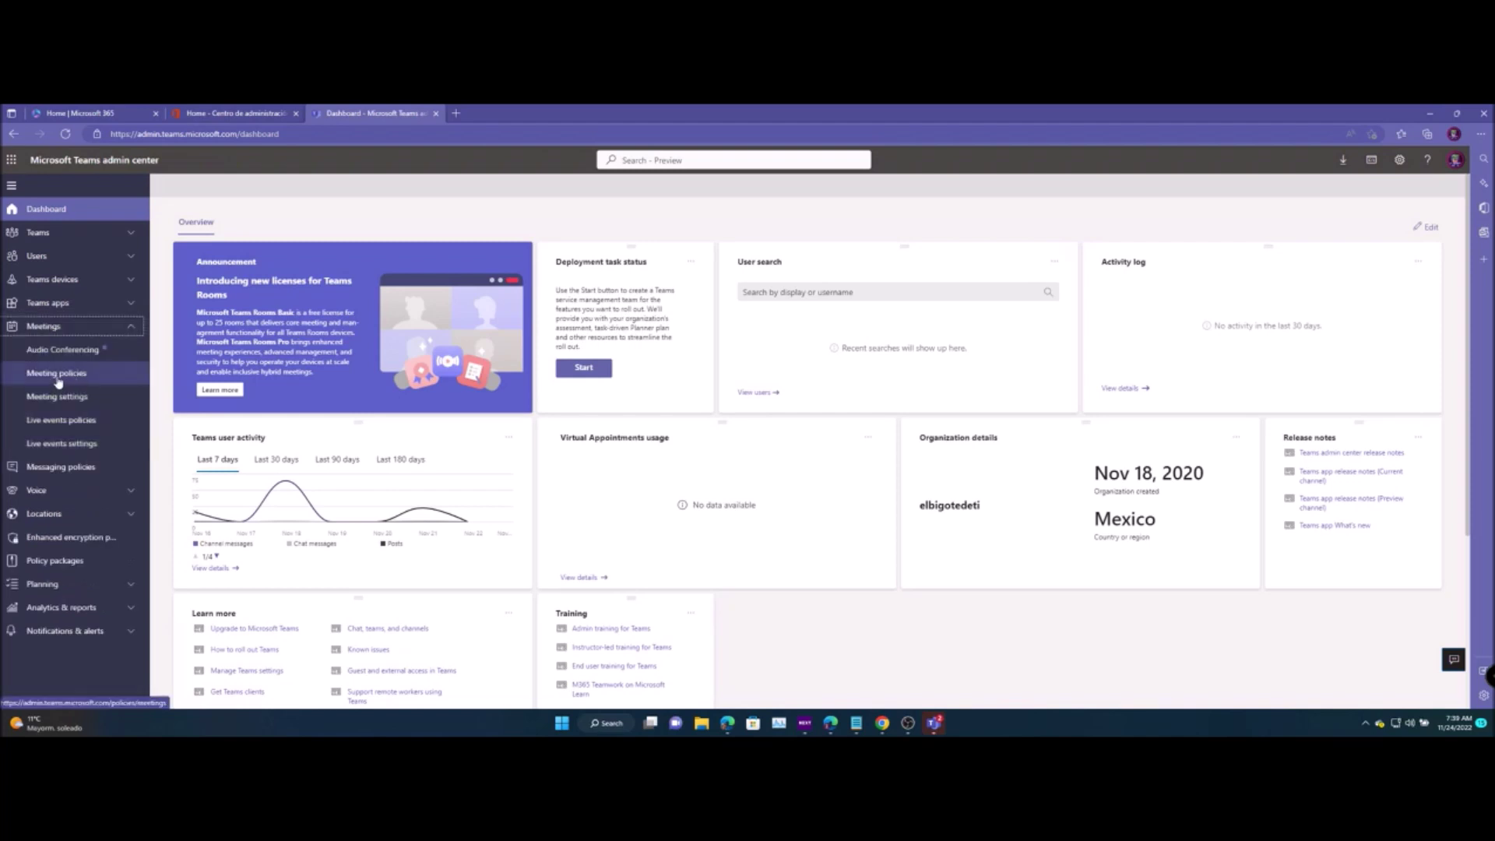
click(58, 374)
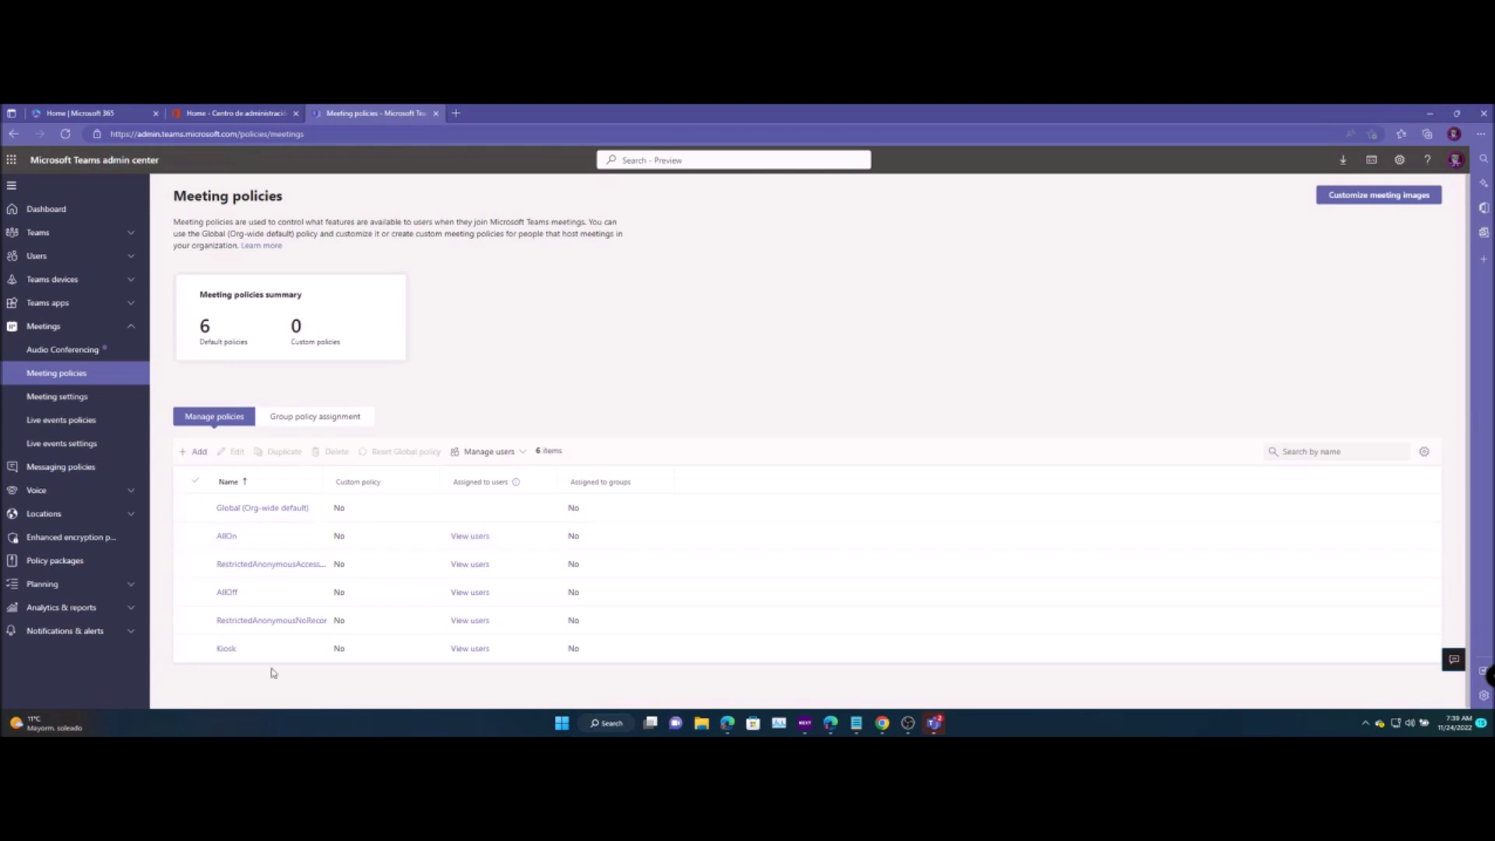
Start adding a meeting policy named Nueva.
click(195, 452)
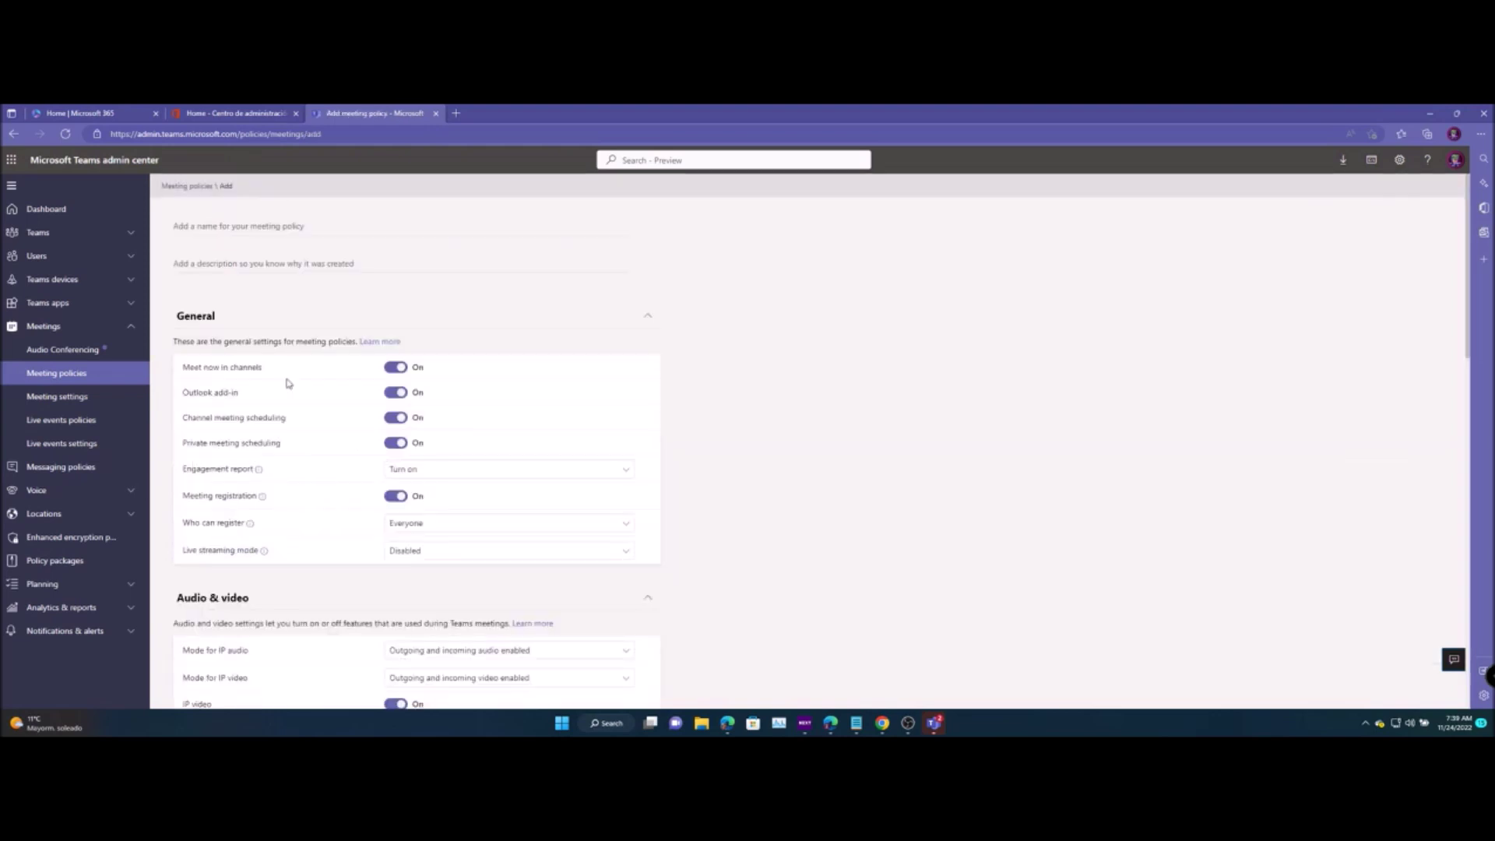
click(251, 223)
text(Nueva)
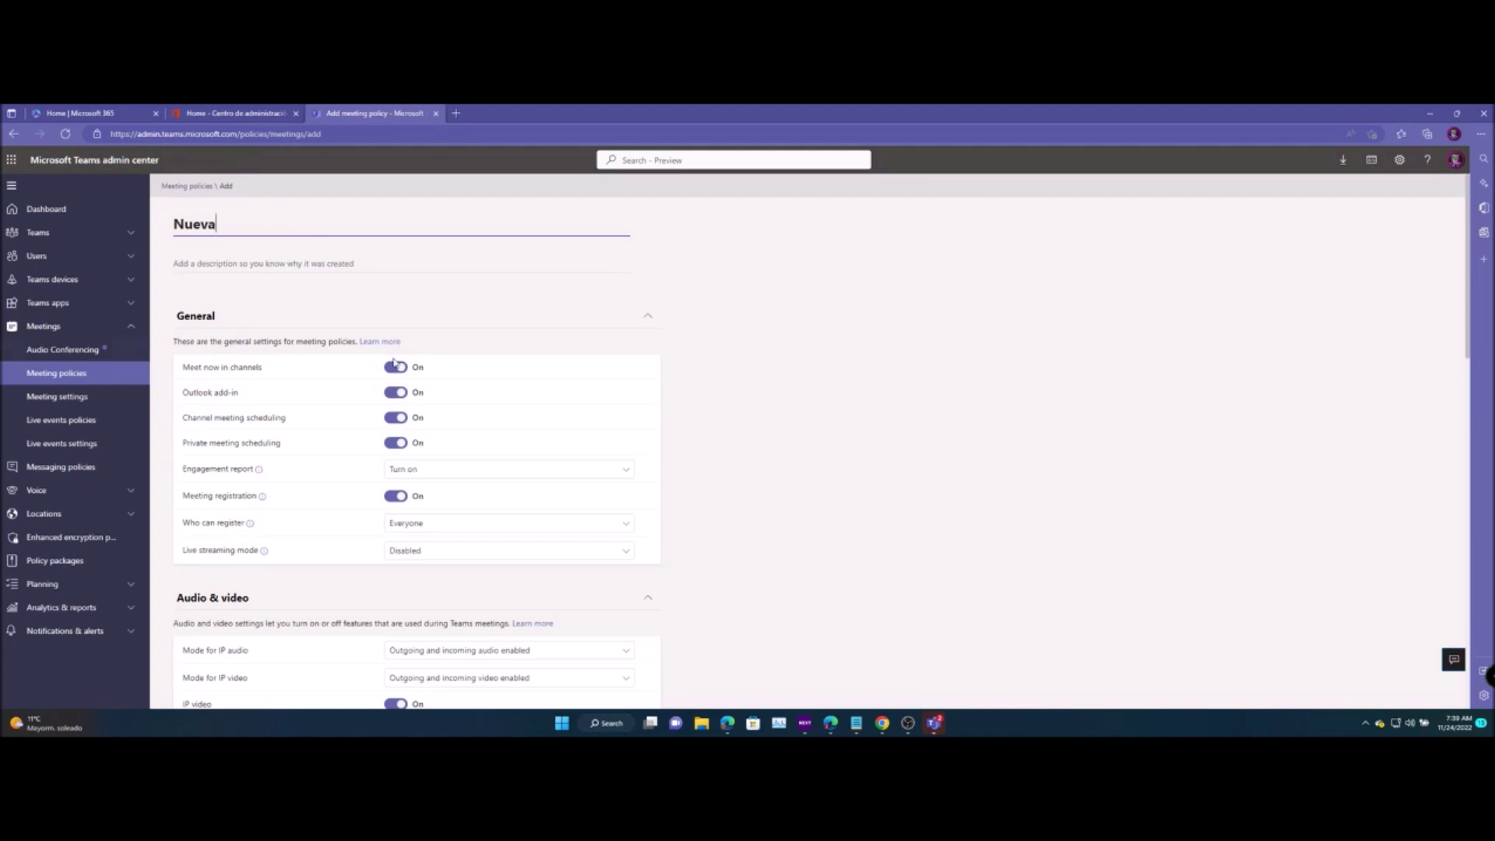
Examine the new policy's general, audio and video, recording, content sharing and participant settings.
scroll(374, 346, down, 4)
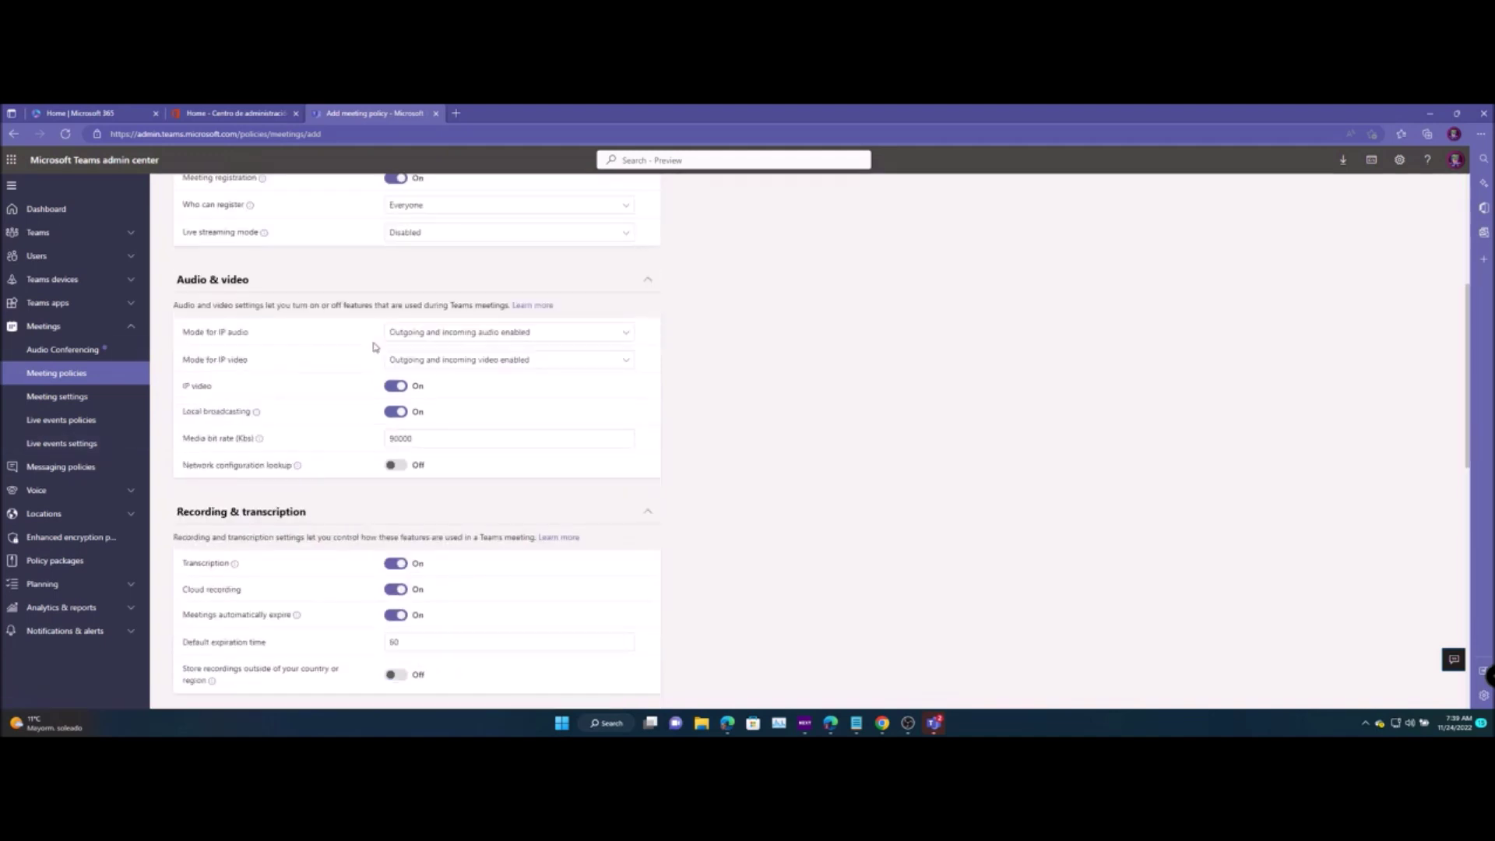
scroll(373, 347, down, 8)
scroll(357, 413, up, 12)
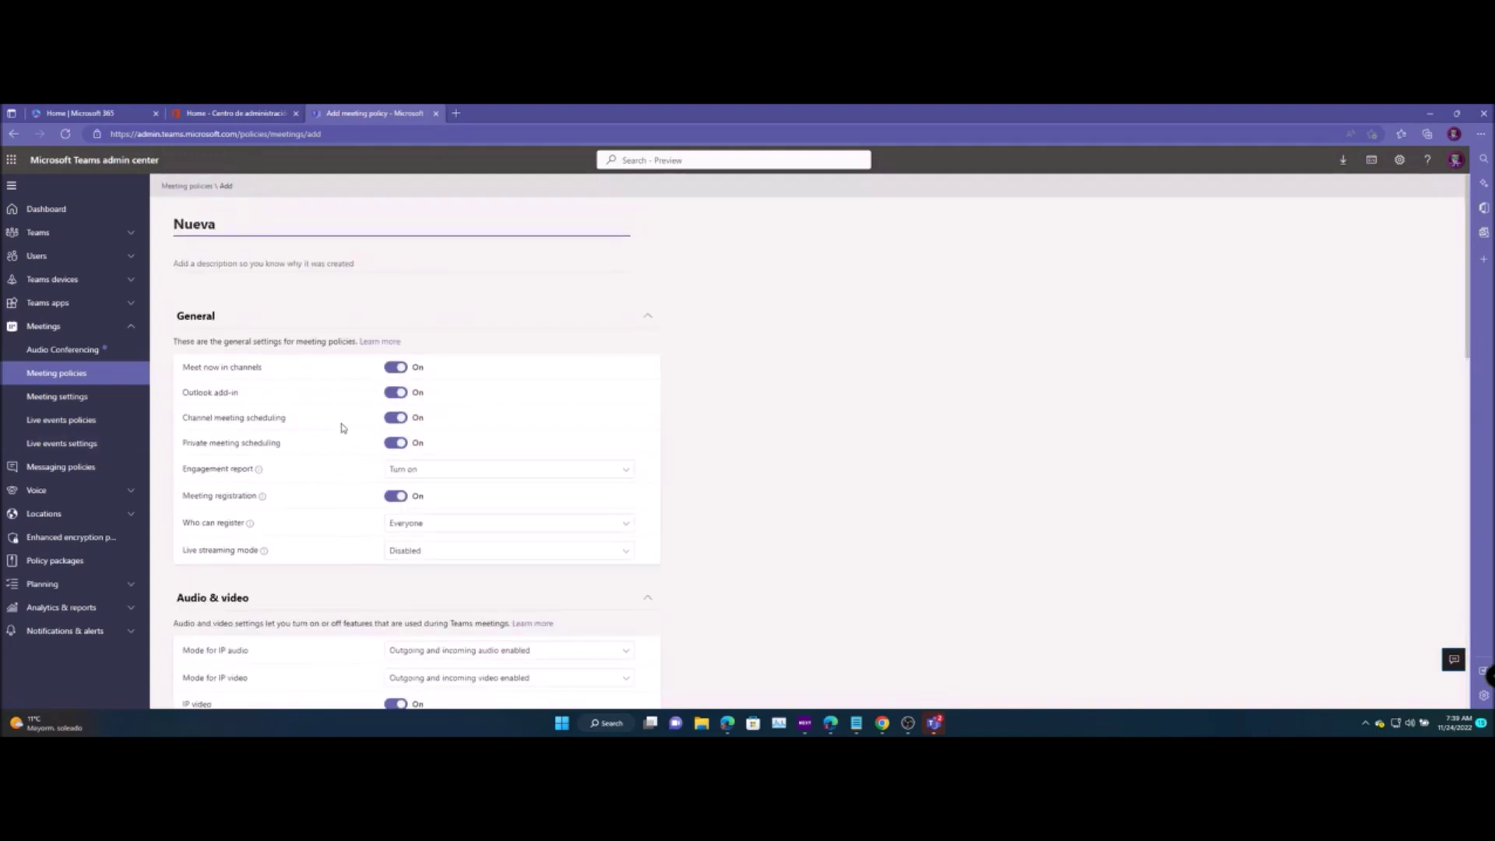
scroll(343, 427, down, 12)
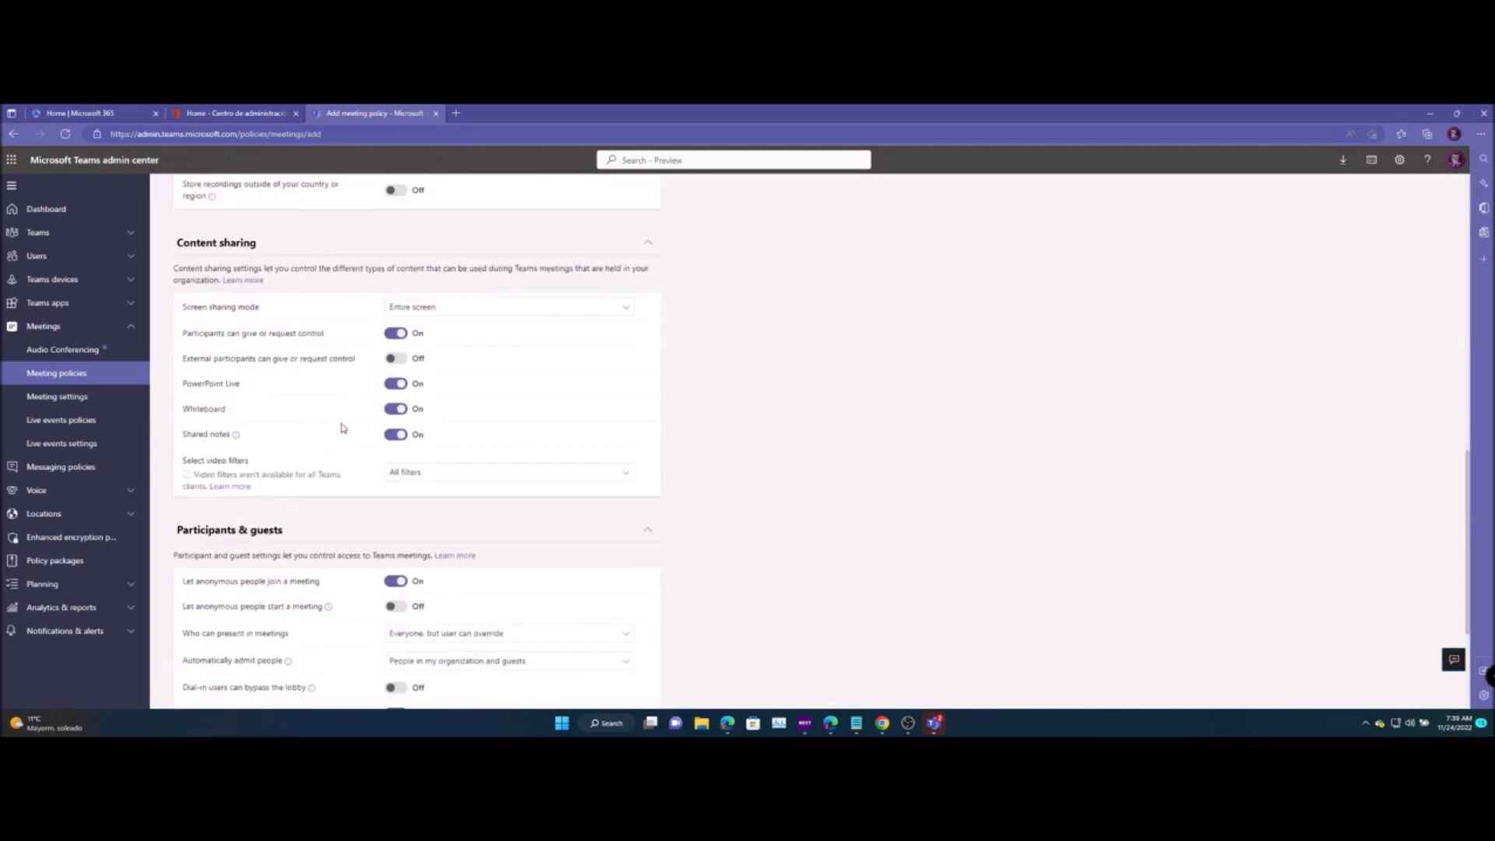
scroll(343, 428, down, 3)
scroll(343, 428, up, 4)
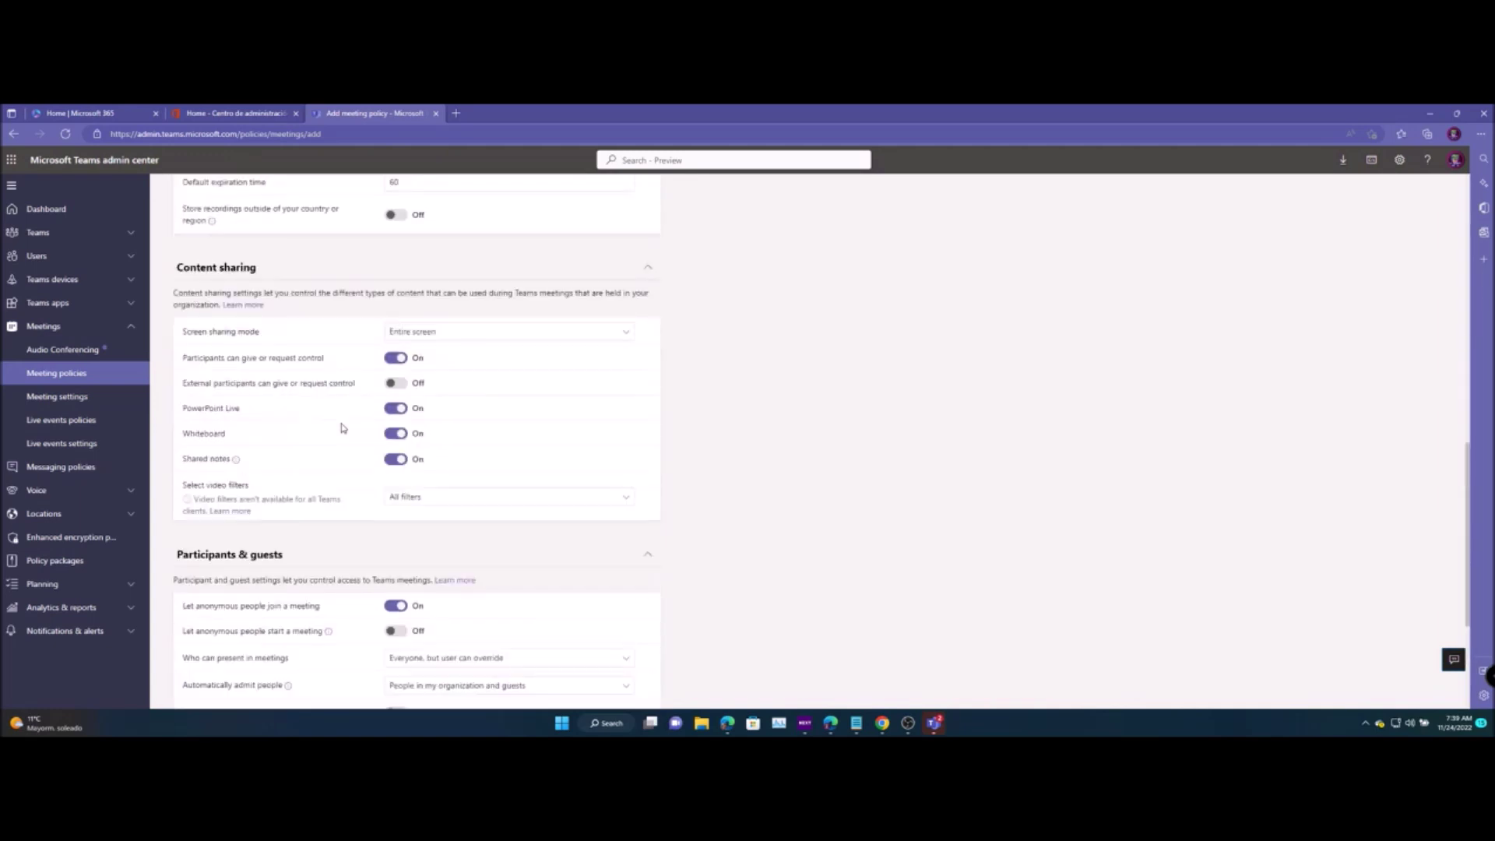
scroll(335, 529, up, 3)
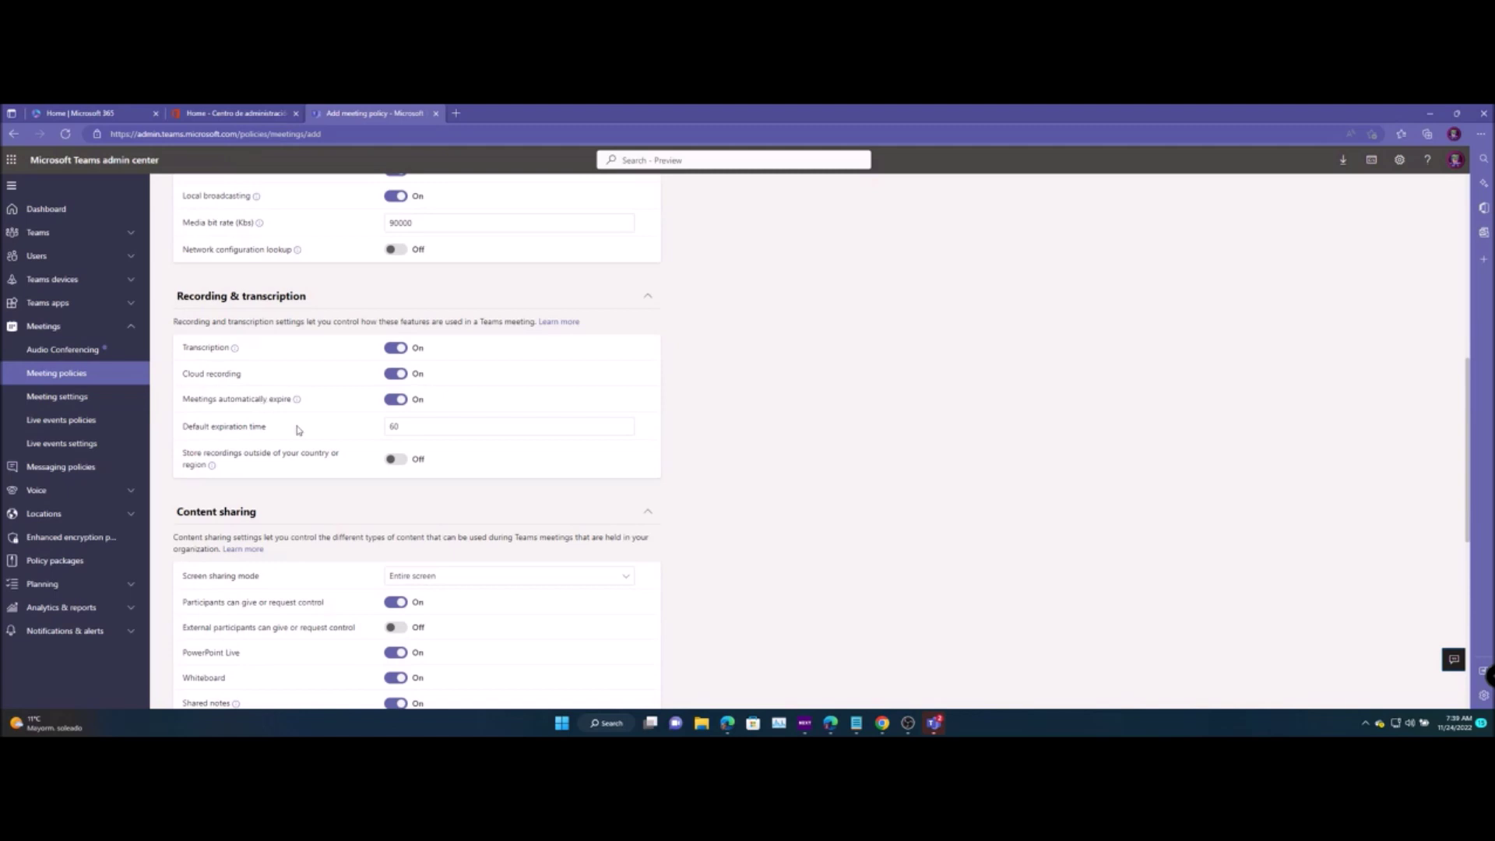
scroll(300, 430, up, 2)
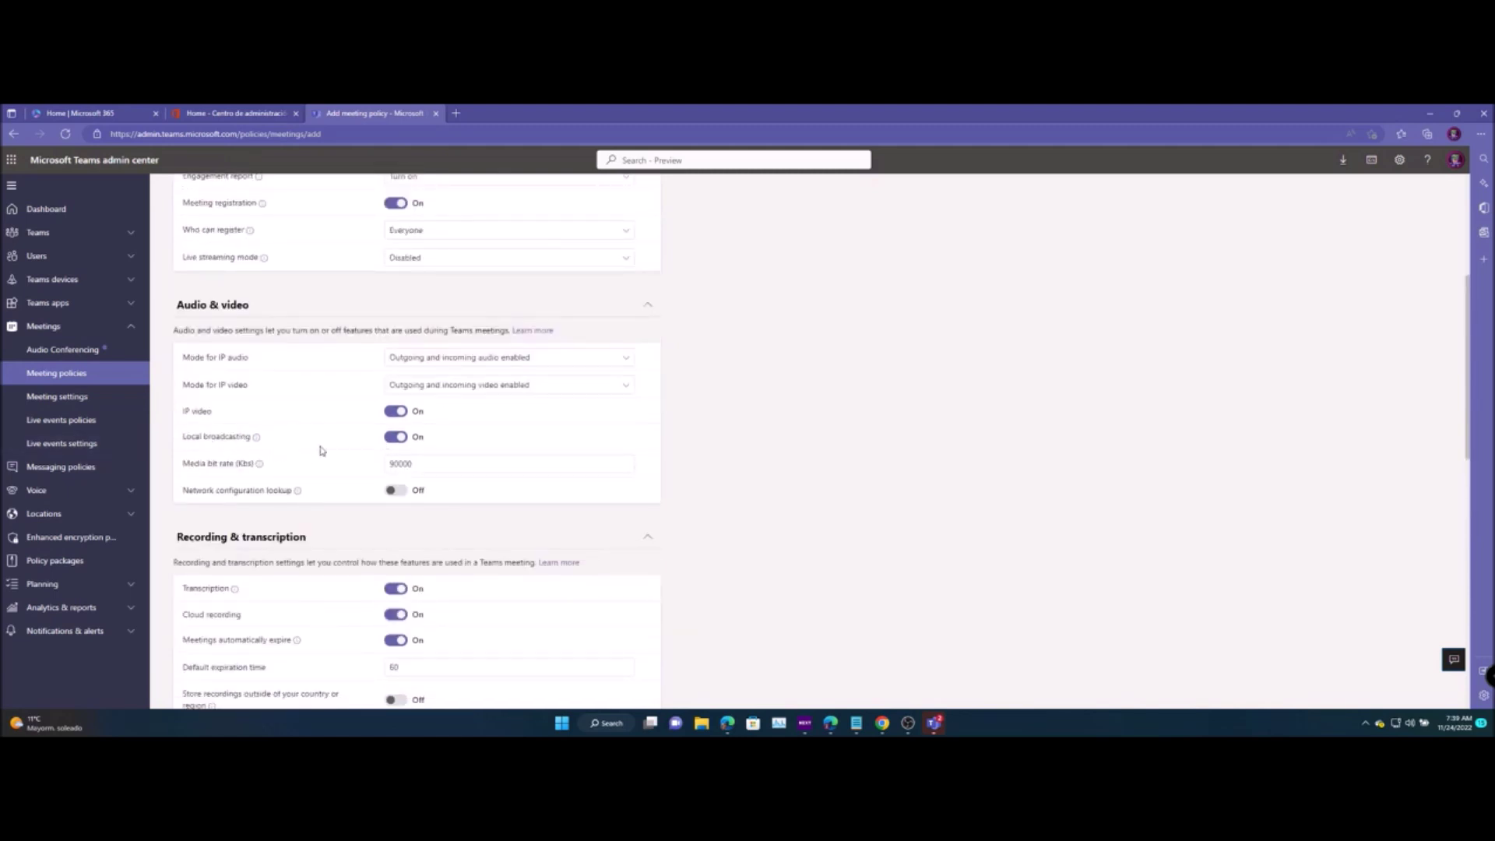
scroll(366, 462, up, 5)
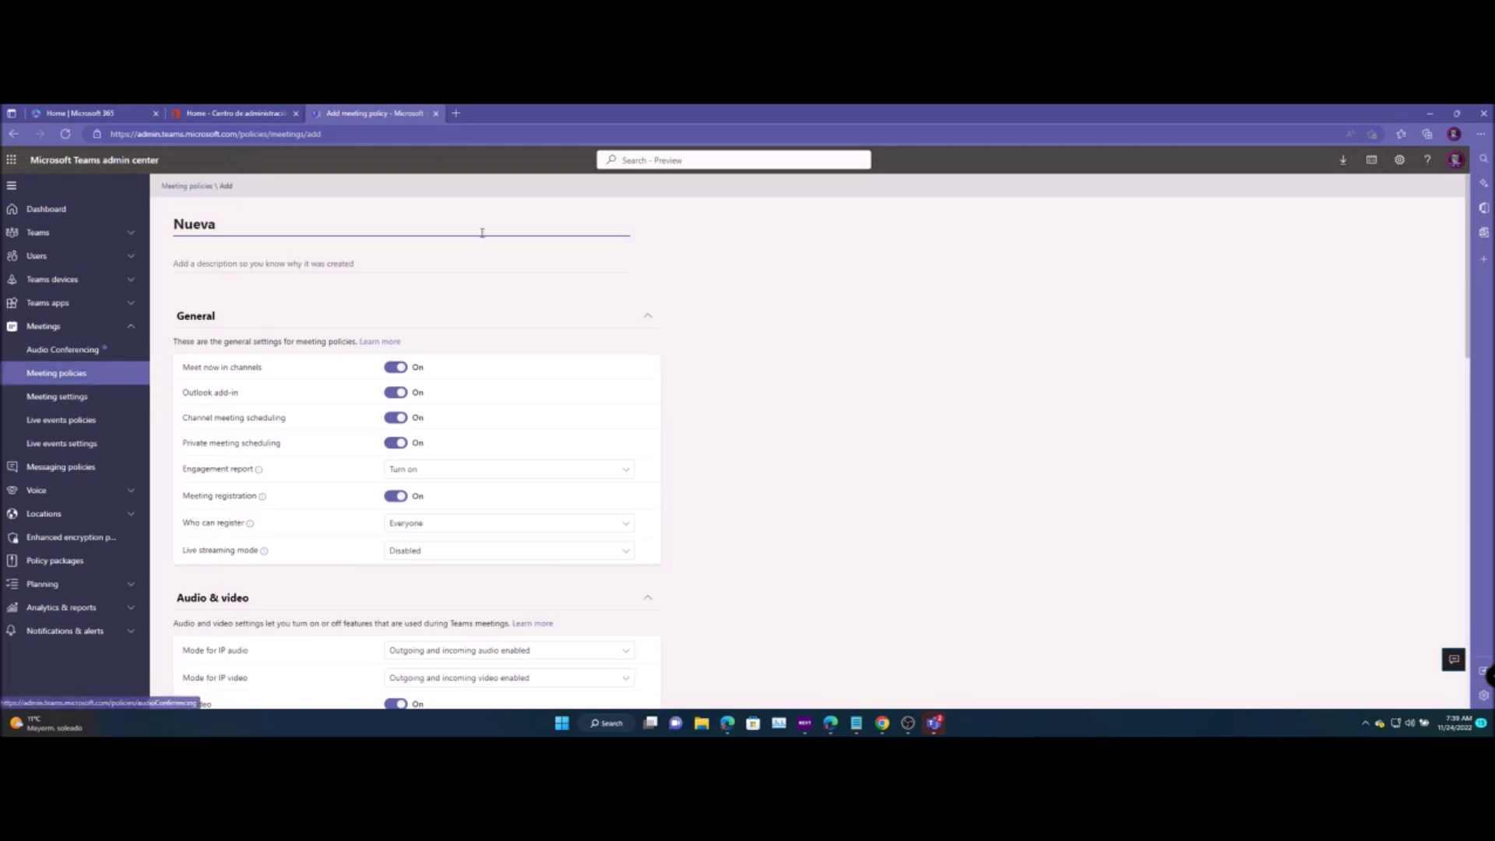
Discard the new meeting policy without saving it and return to the policy list.
scroll(861, 517, down, 15)
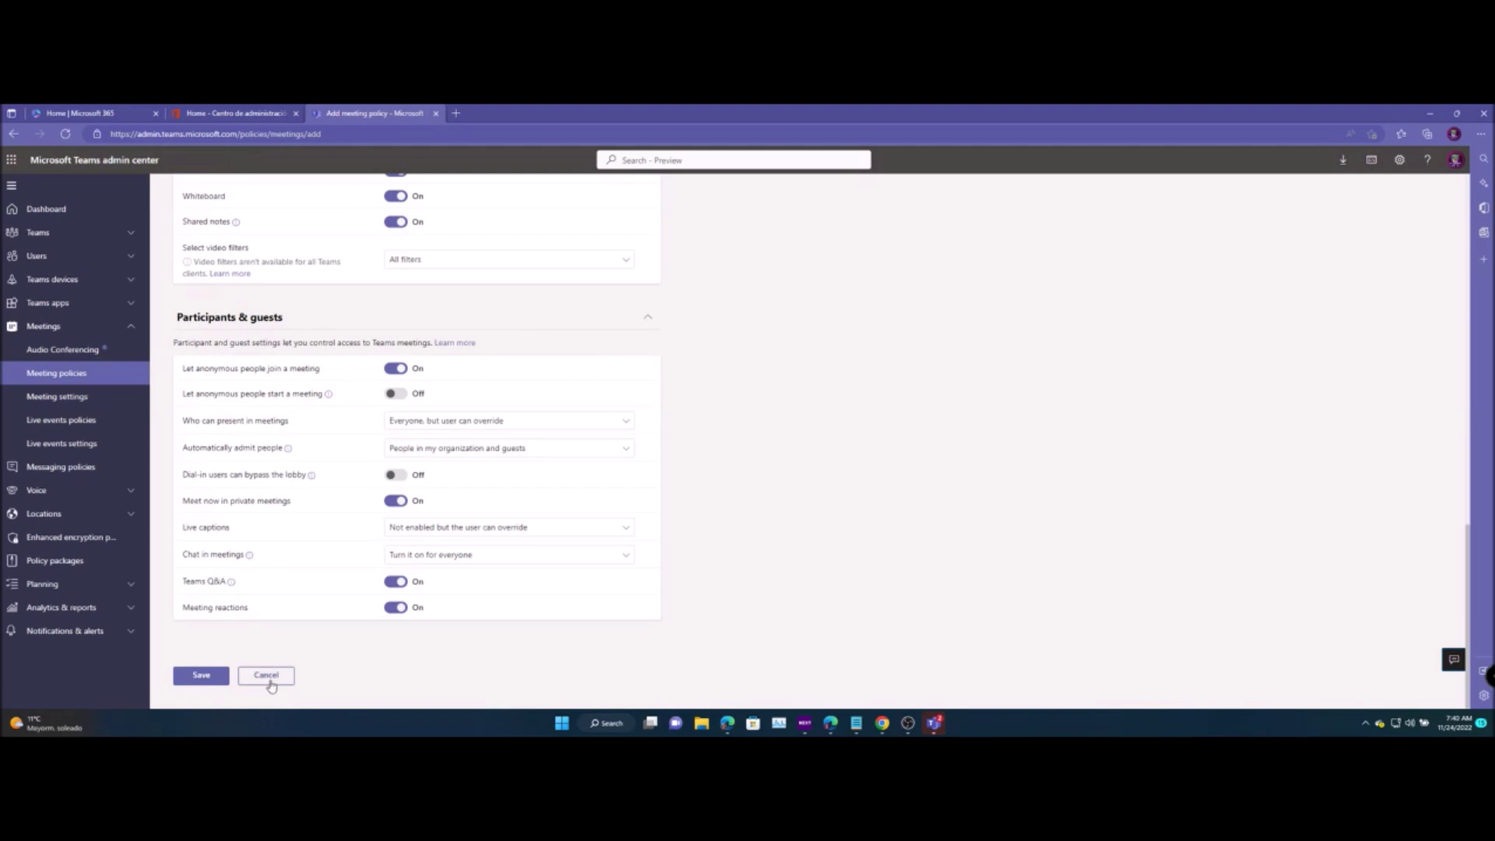
click(267, 677)
click(759, 446)
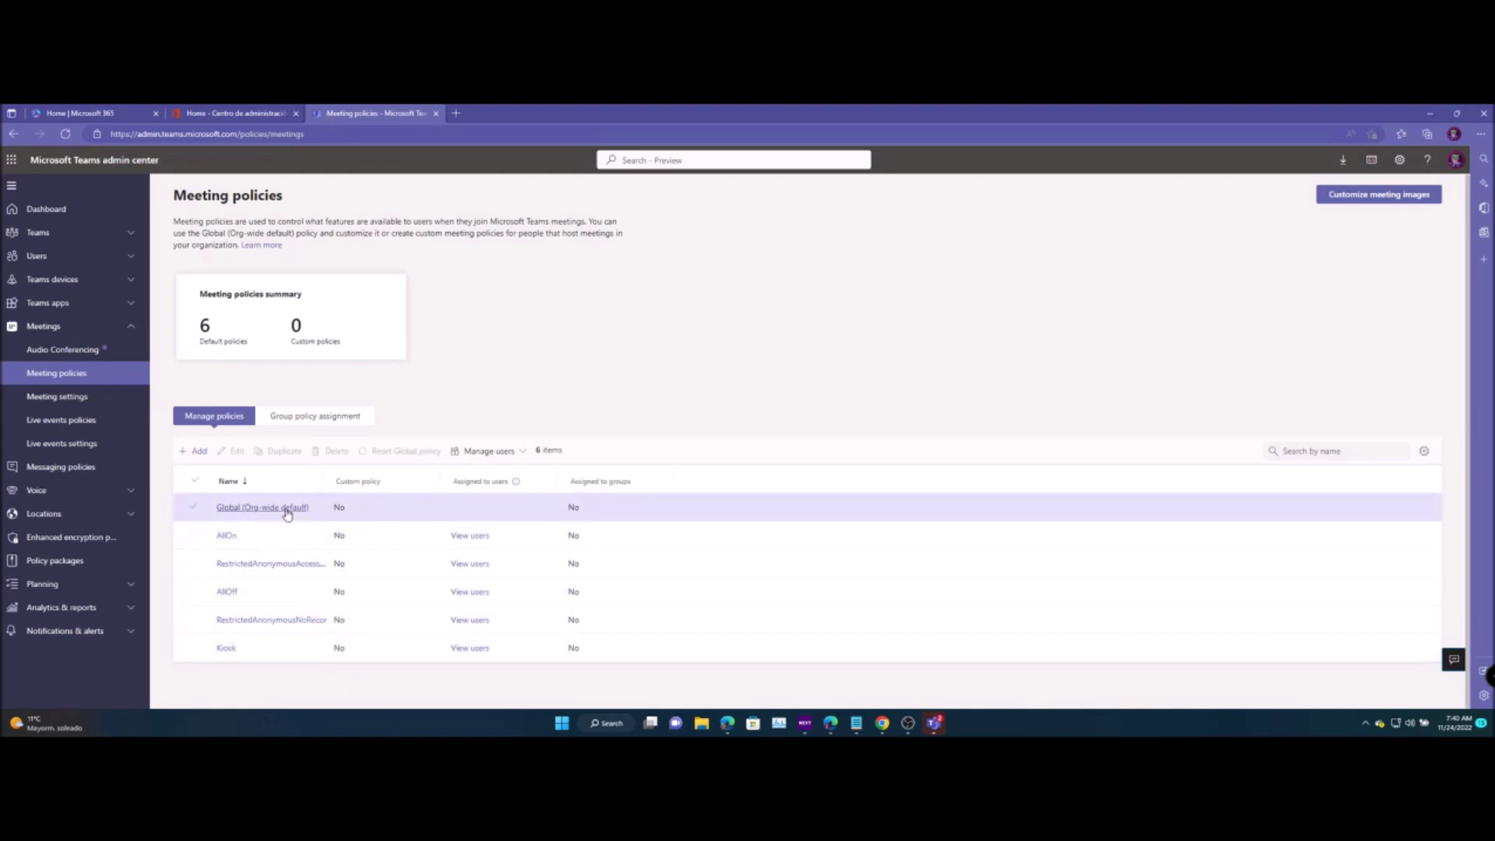
Check the Local broadcasting setting in the Global (Org-wide default) meeting policy and close the Teams admin center.
click(262, 507)
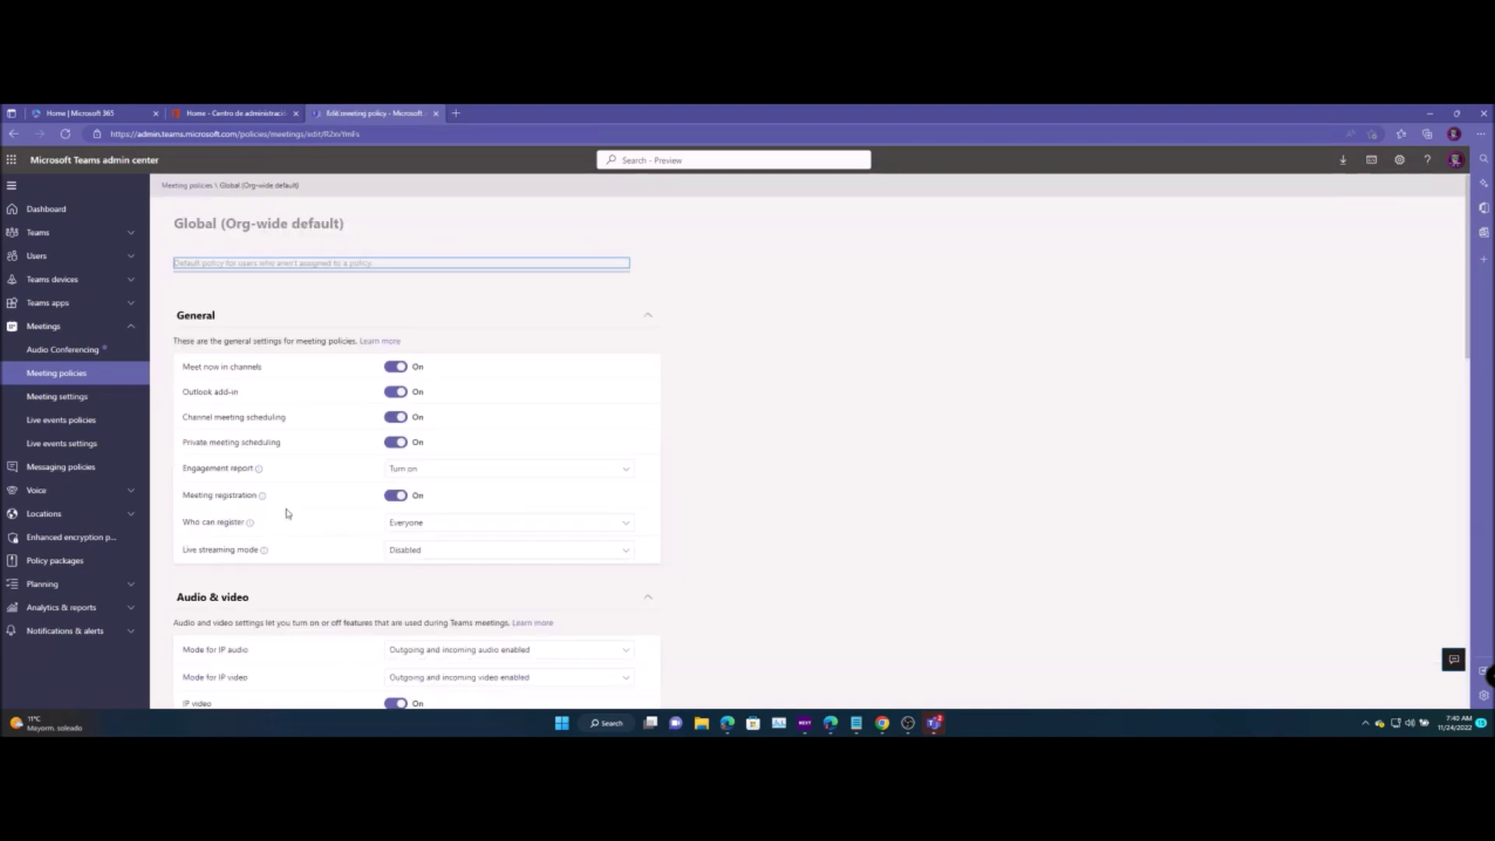
scroll(360, 460, down, 5)
scroll(358, 453, up, 1)
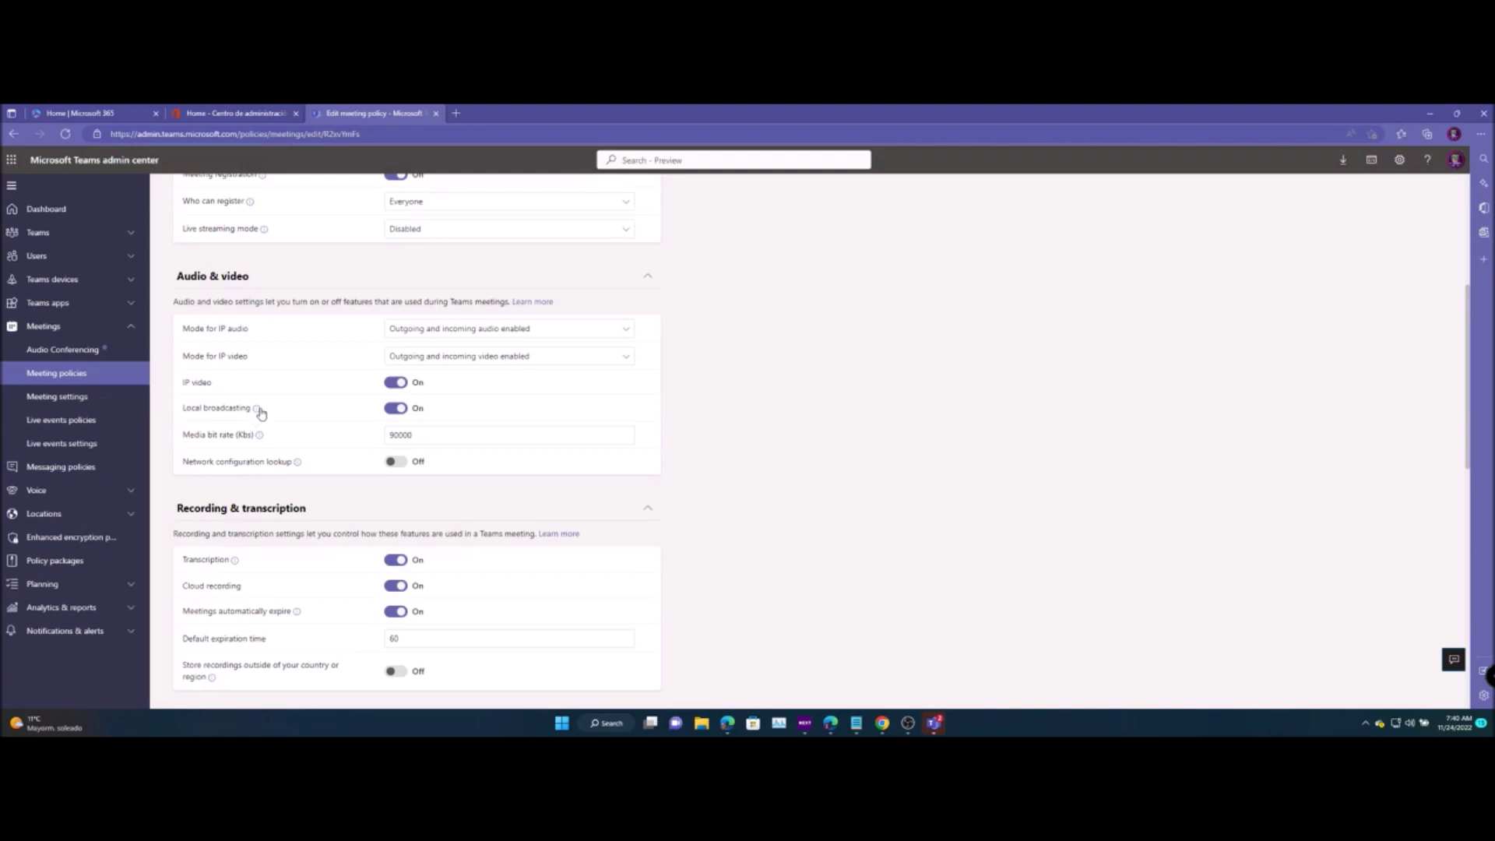
mouse_move(258, 410)
click(436, 114)
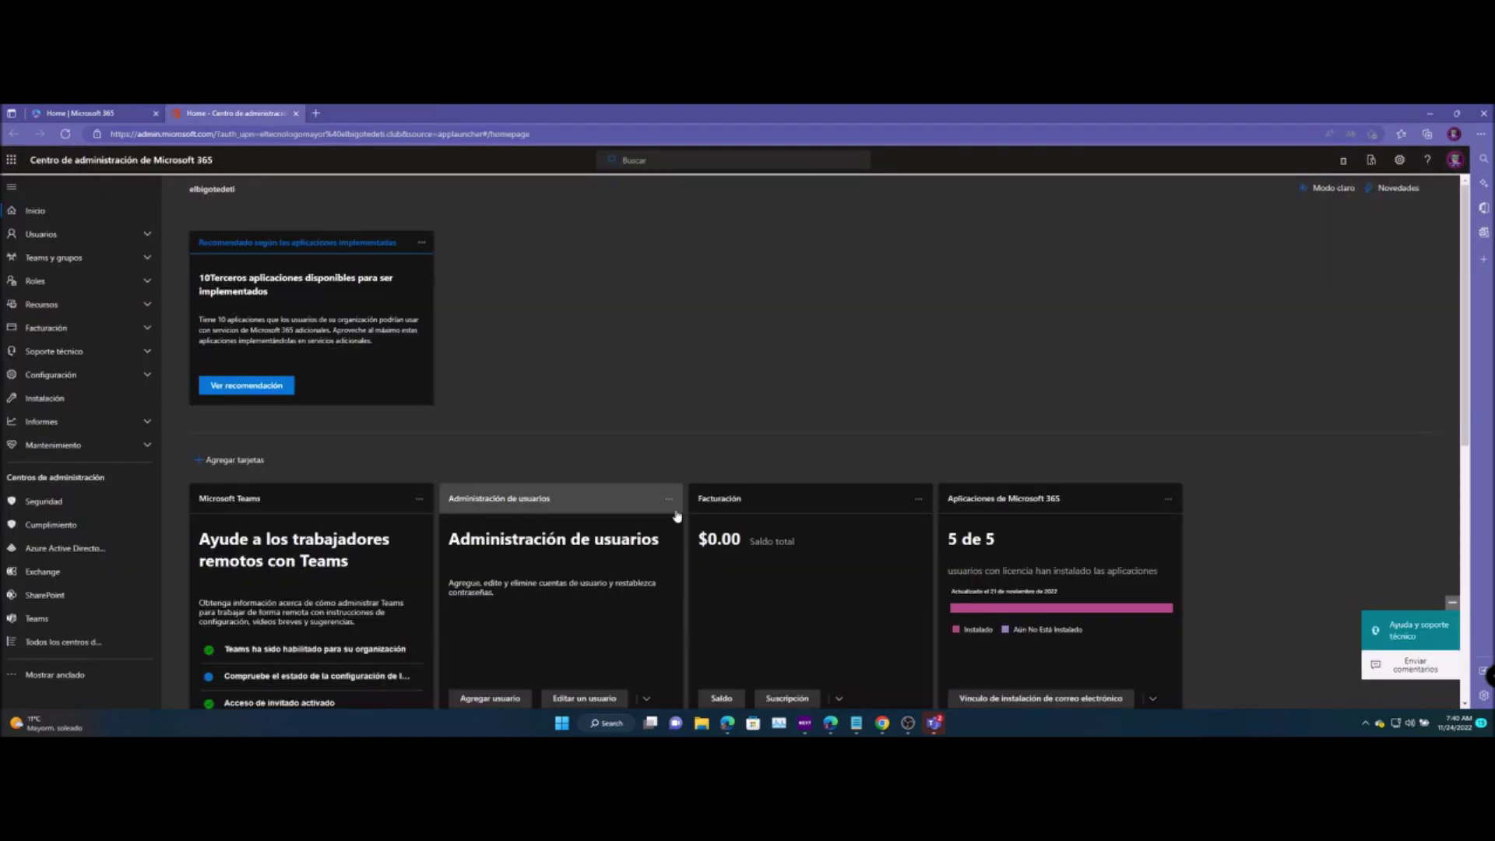
Bring up OBS Studio, switch to the obs-ndi plugin page in Chrome and accept the site's cookies.
click(908, 722)
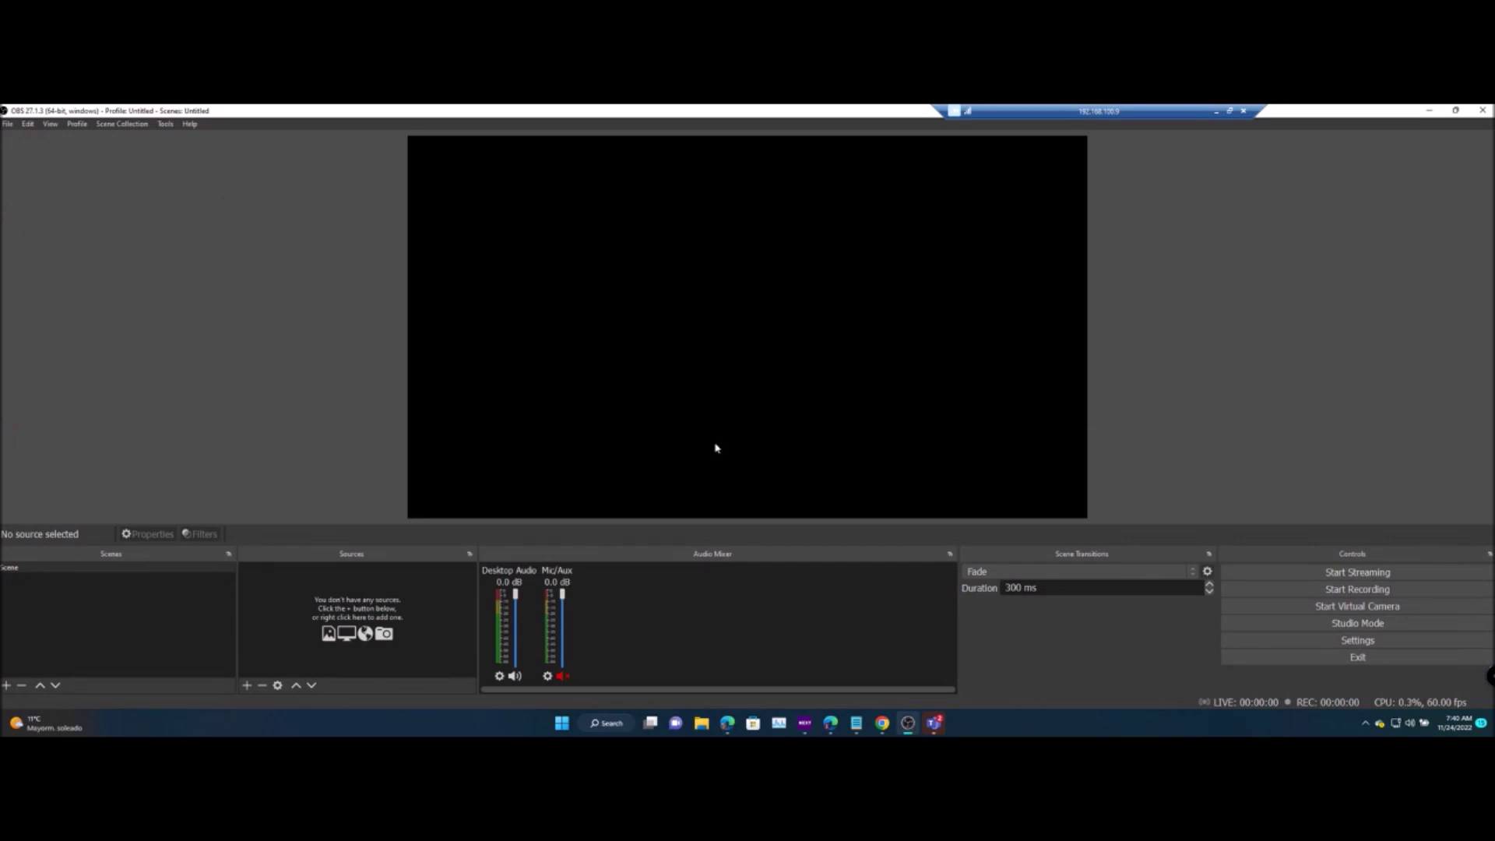
click(882, 722)
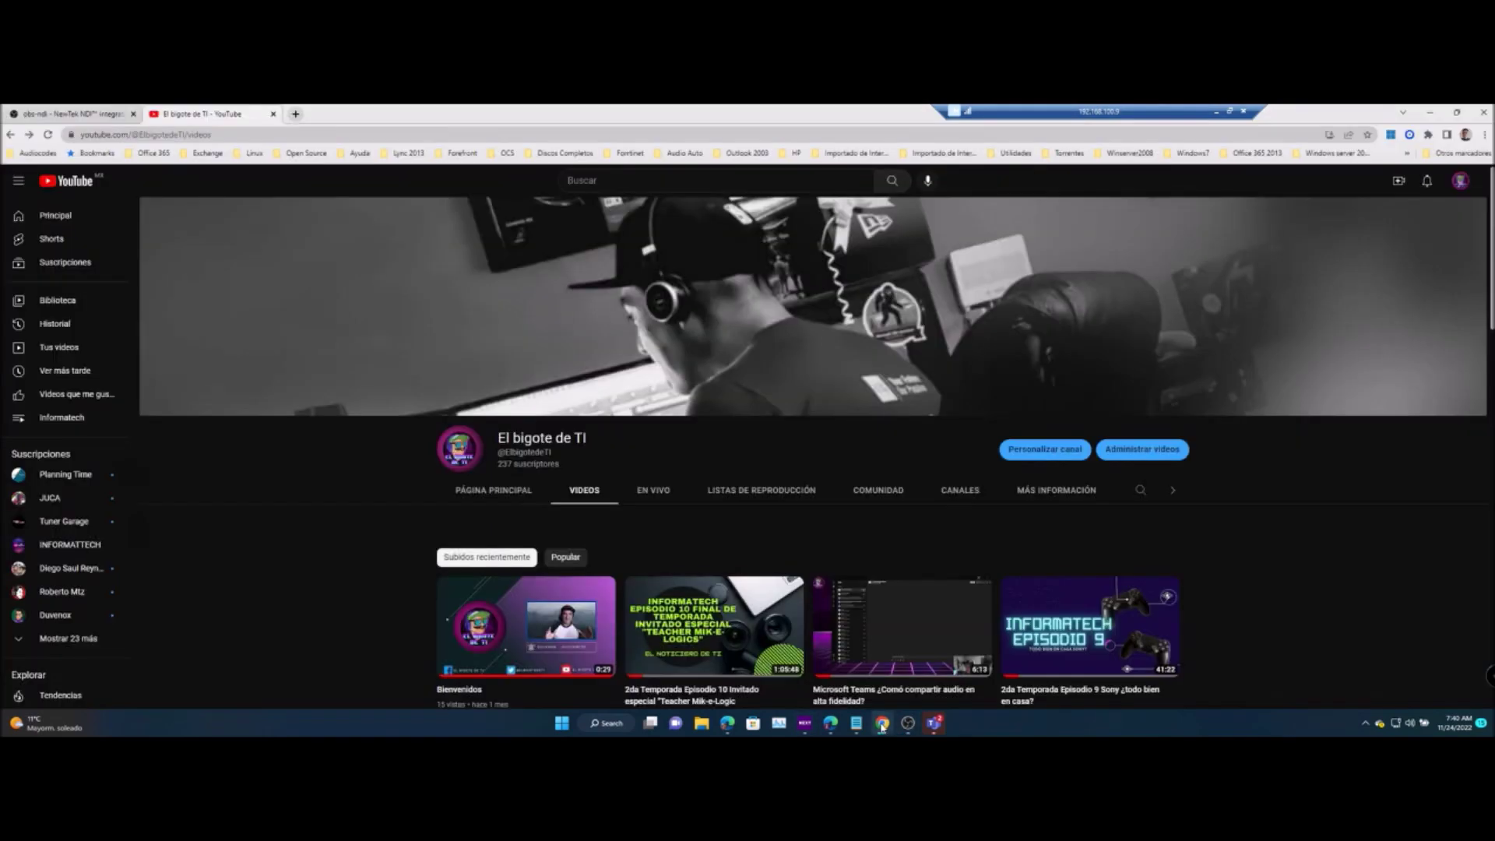
click(127, 116)
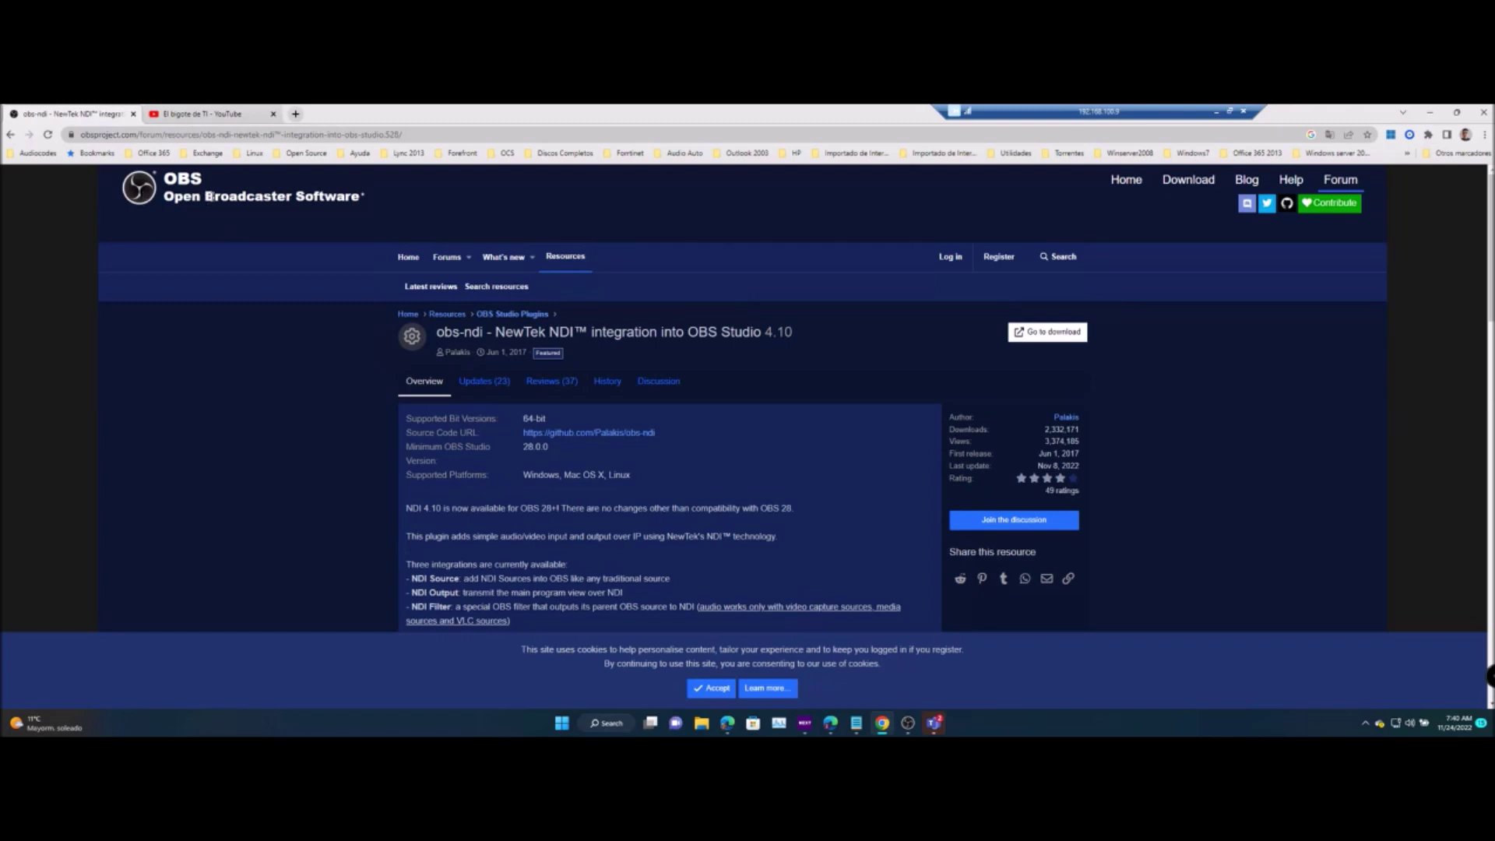
click(702, 688)
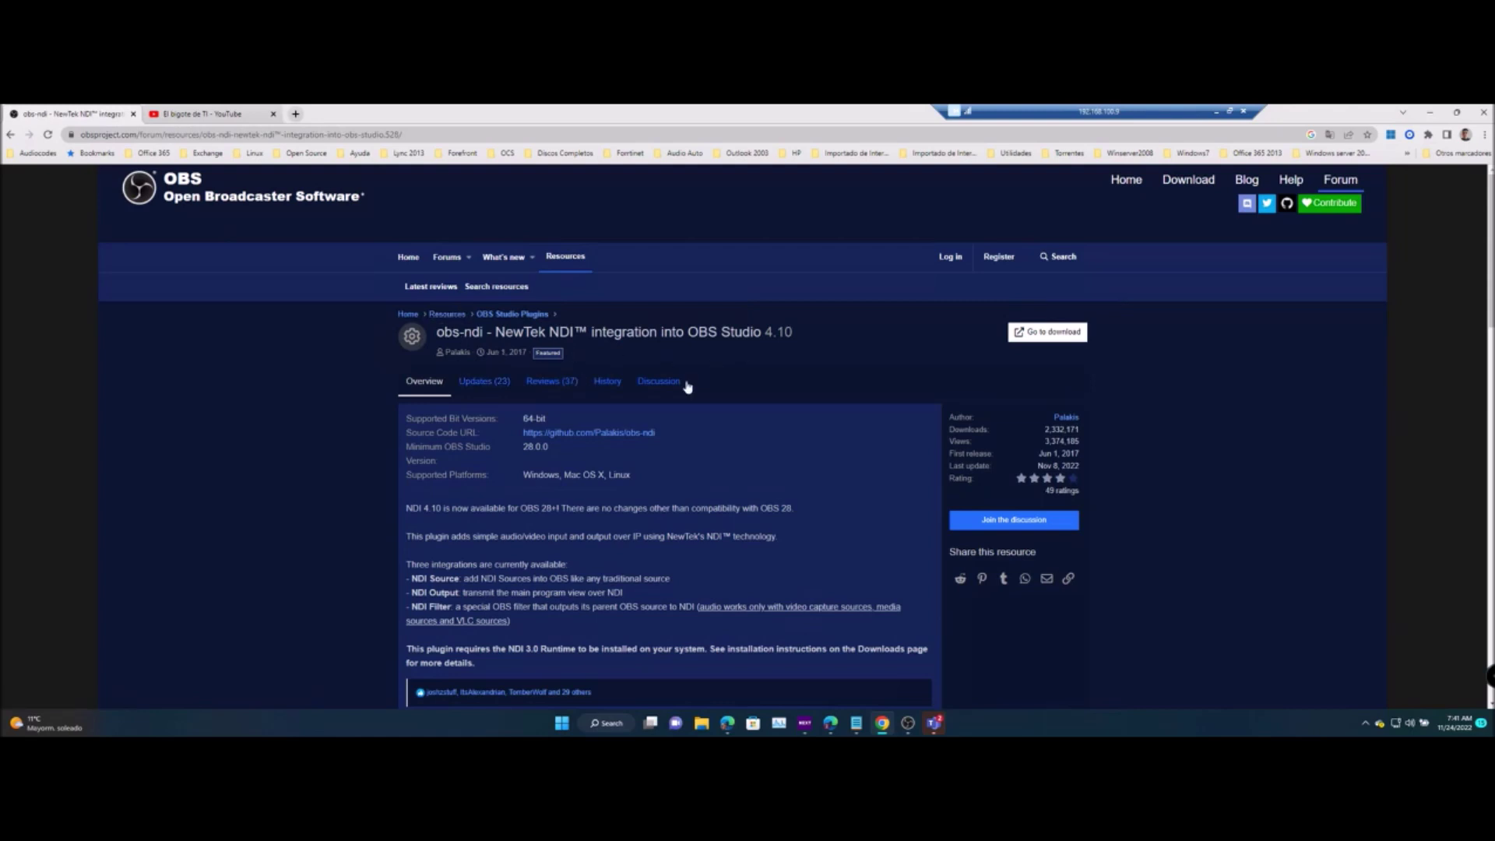
Review the obs-ndi plugin's minimum OBS Studio version, NDI Runtime requirement, latest updates and reviews.
drag(549, 447, 521, 451)
click(578, 458)
scroll(693, 538, down, 1)
scroll(608, 474, down, 1)
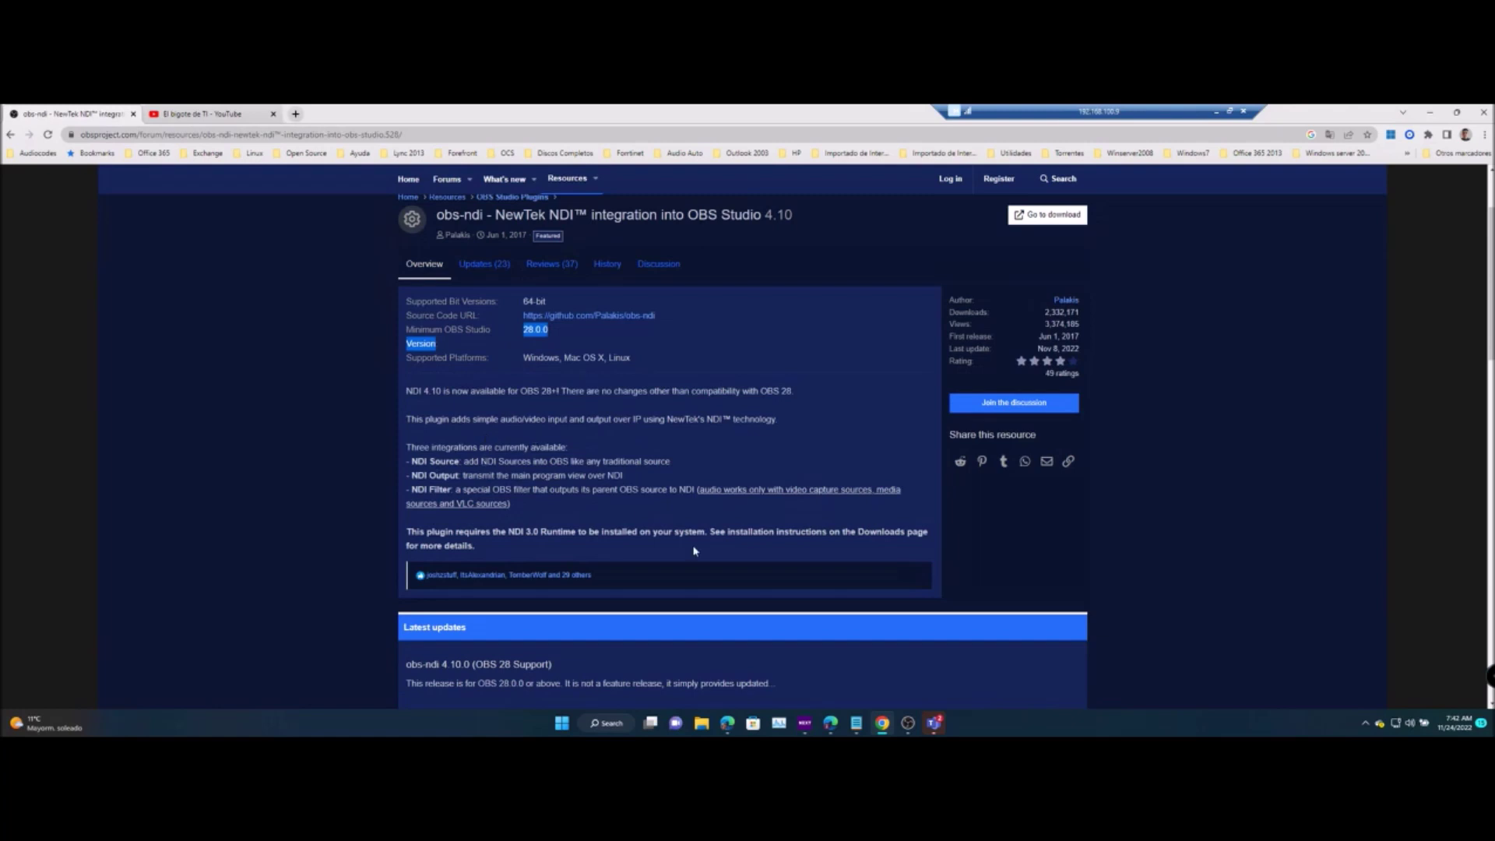
scroll(624, 528, down, 9)
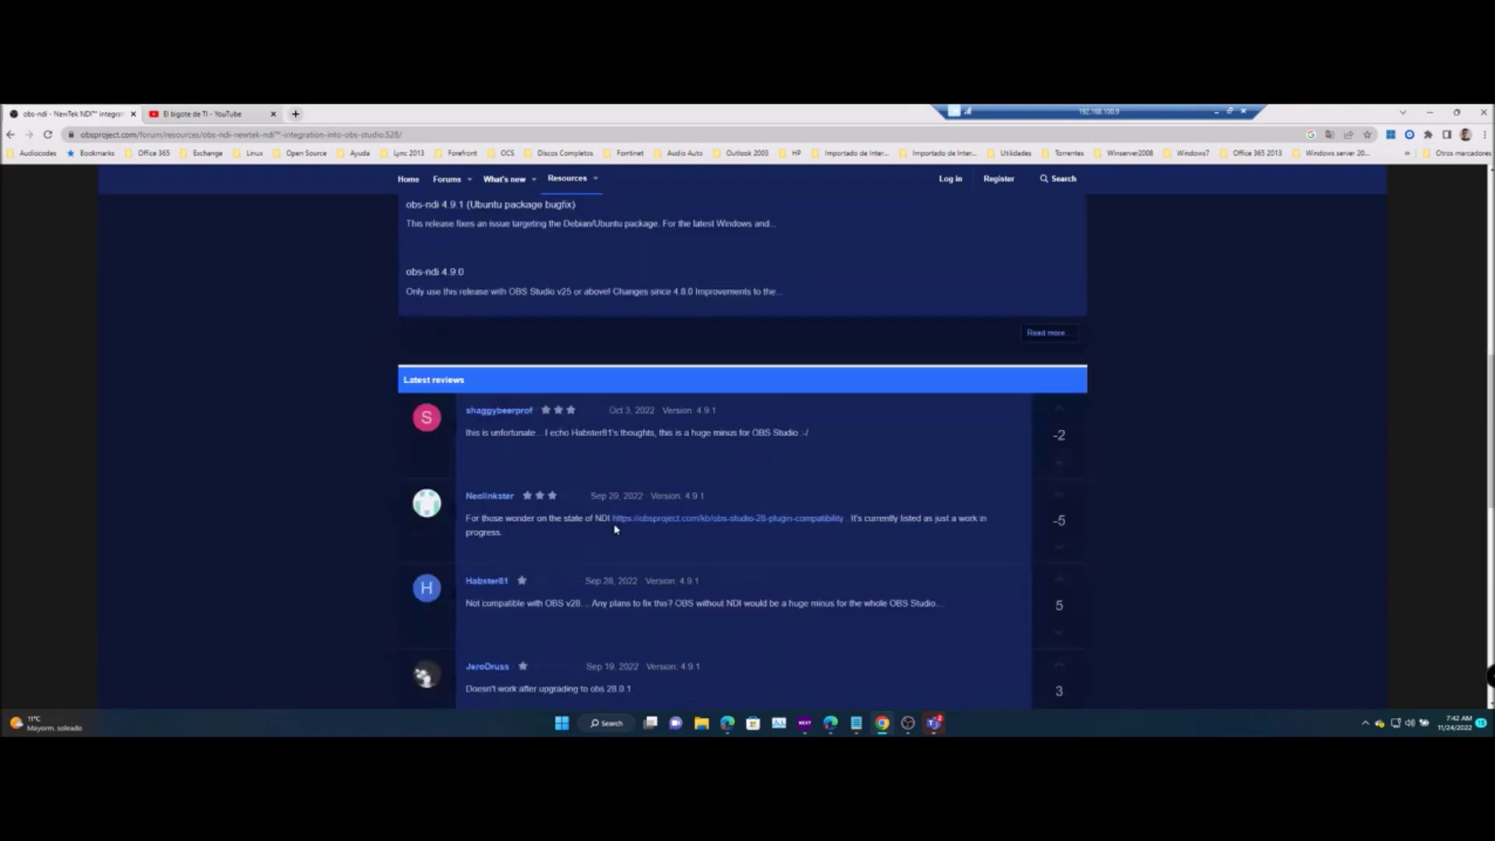
scroll(529, 428, up, 4)
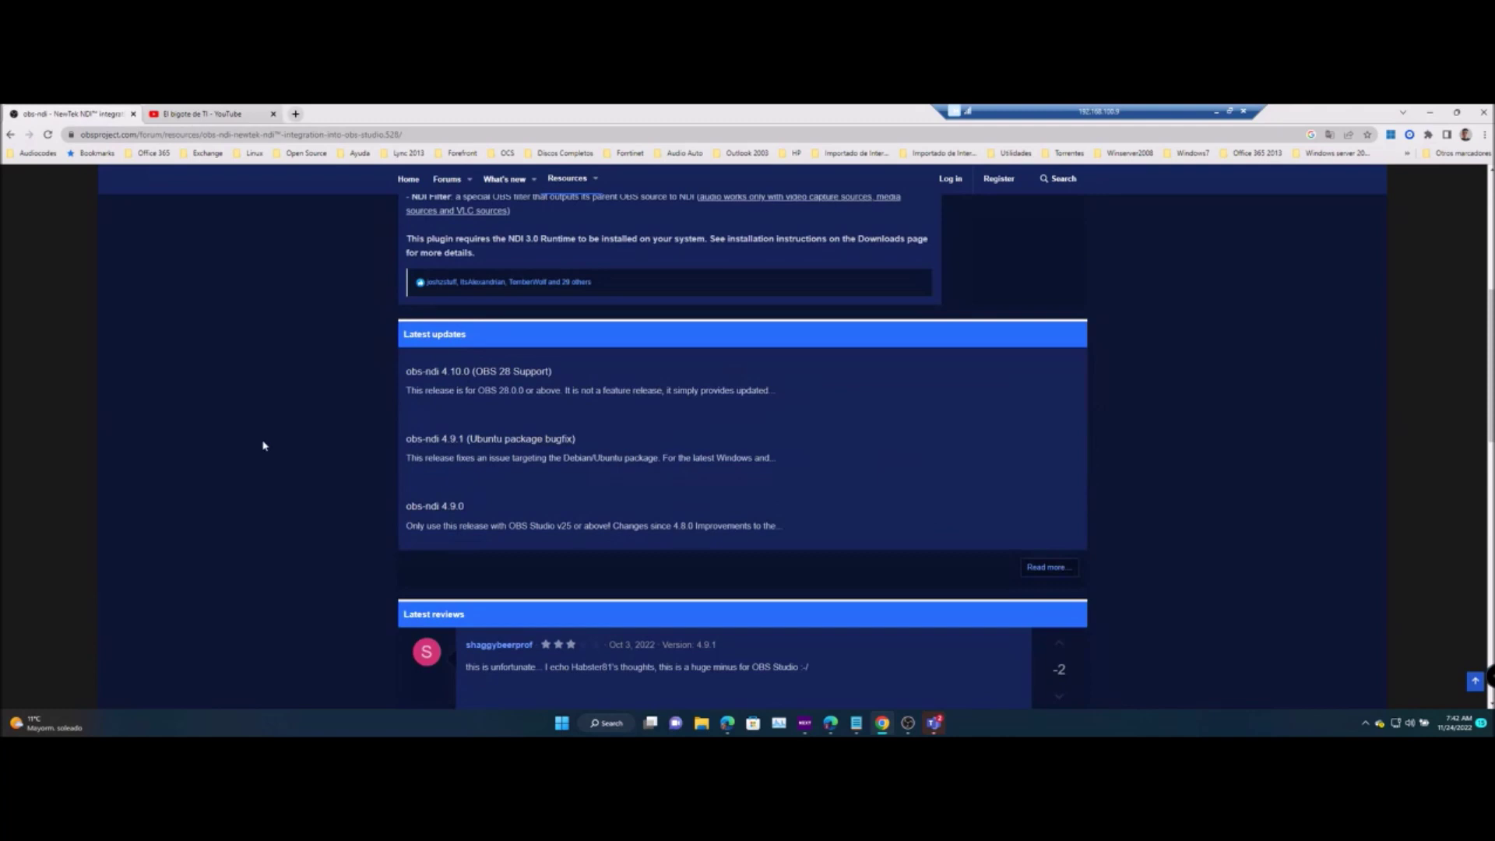
scroll(340, 438, down, 1)
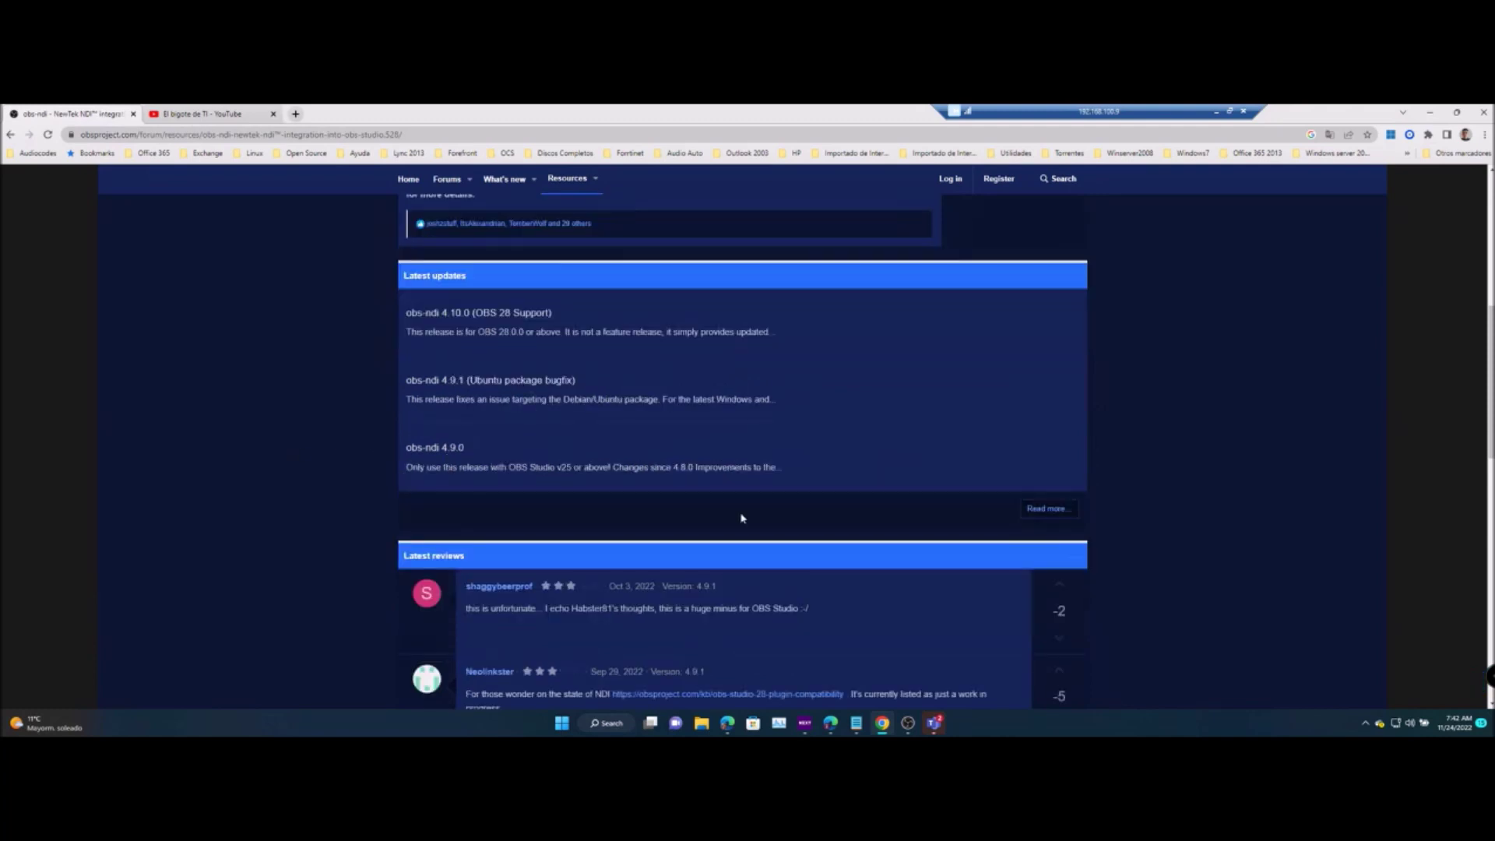
Switch to OBS Studio, review the NDI Output settings without changing them, and check that NDI Source is offered as a source type.
click(905, 725)
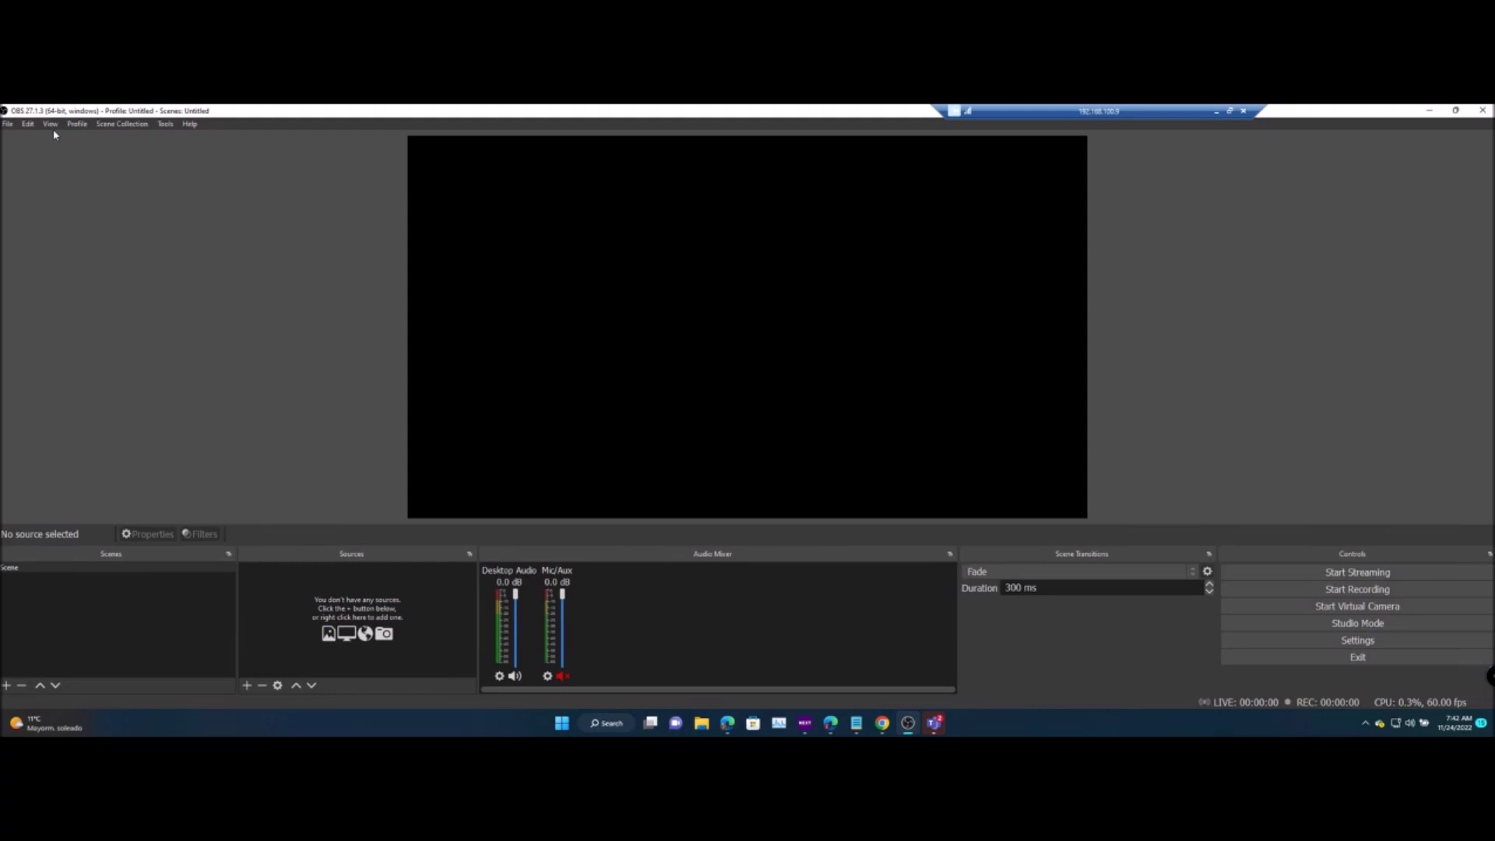
click(162, 125)
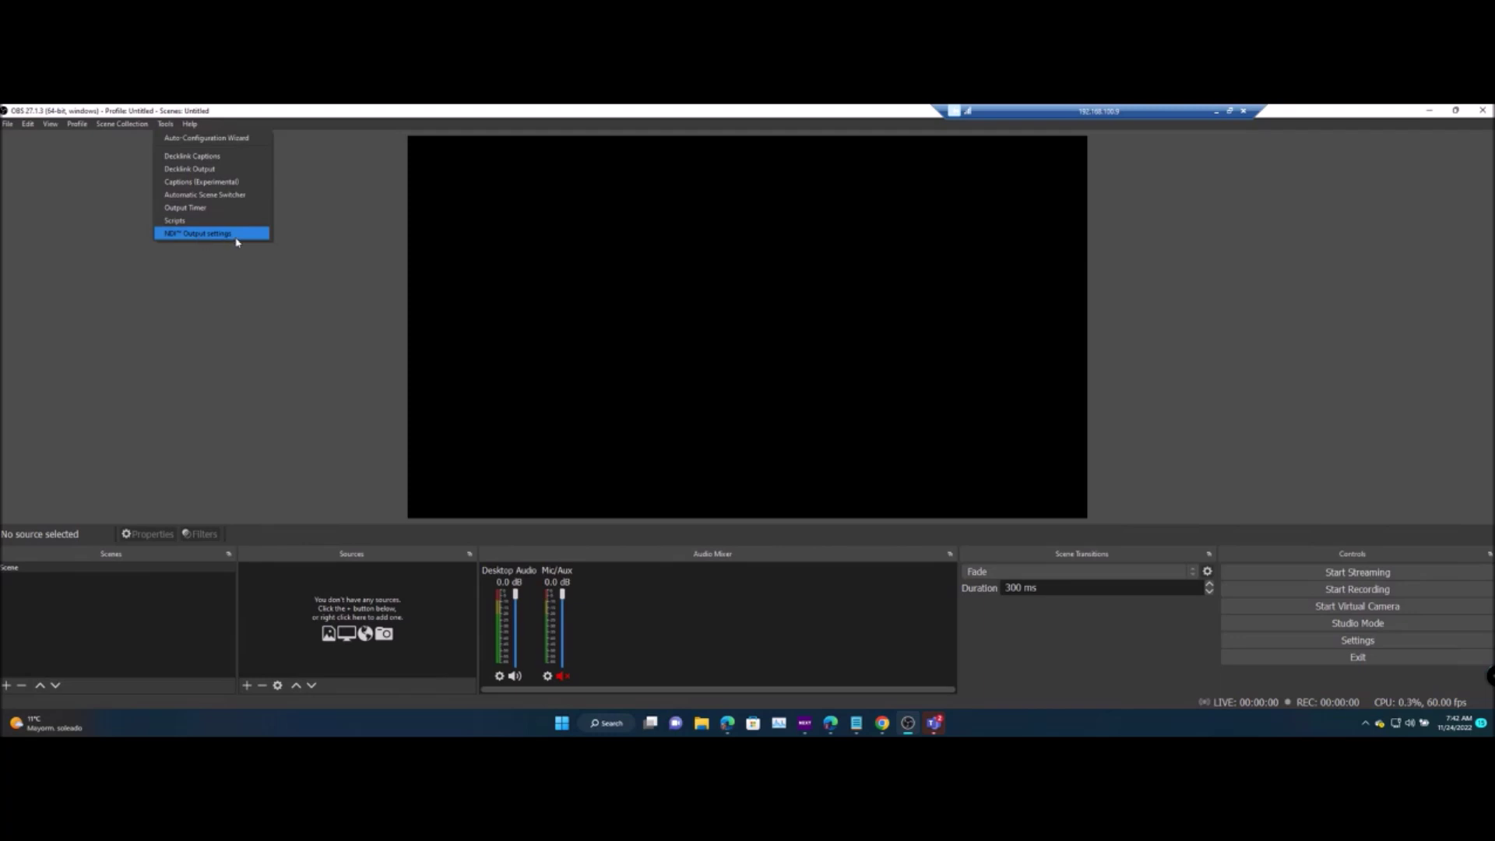
click(203, 237)
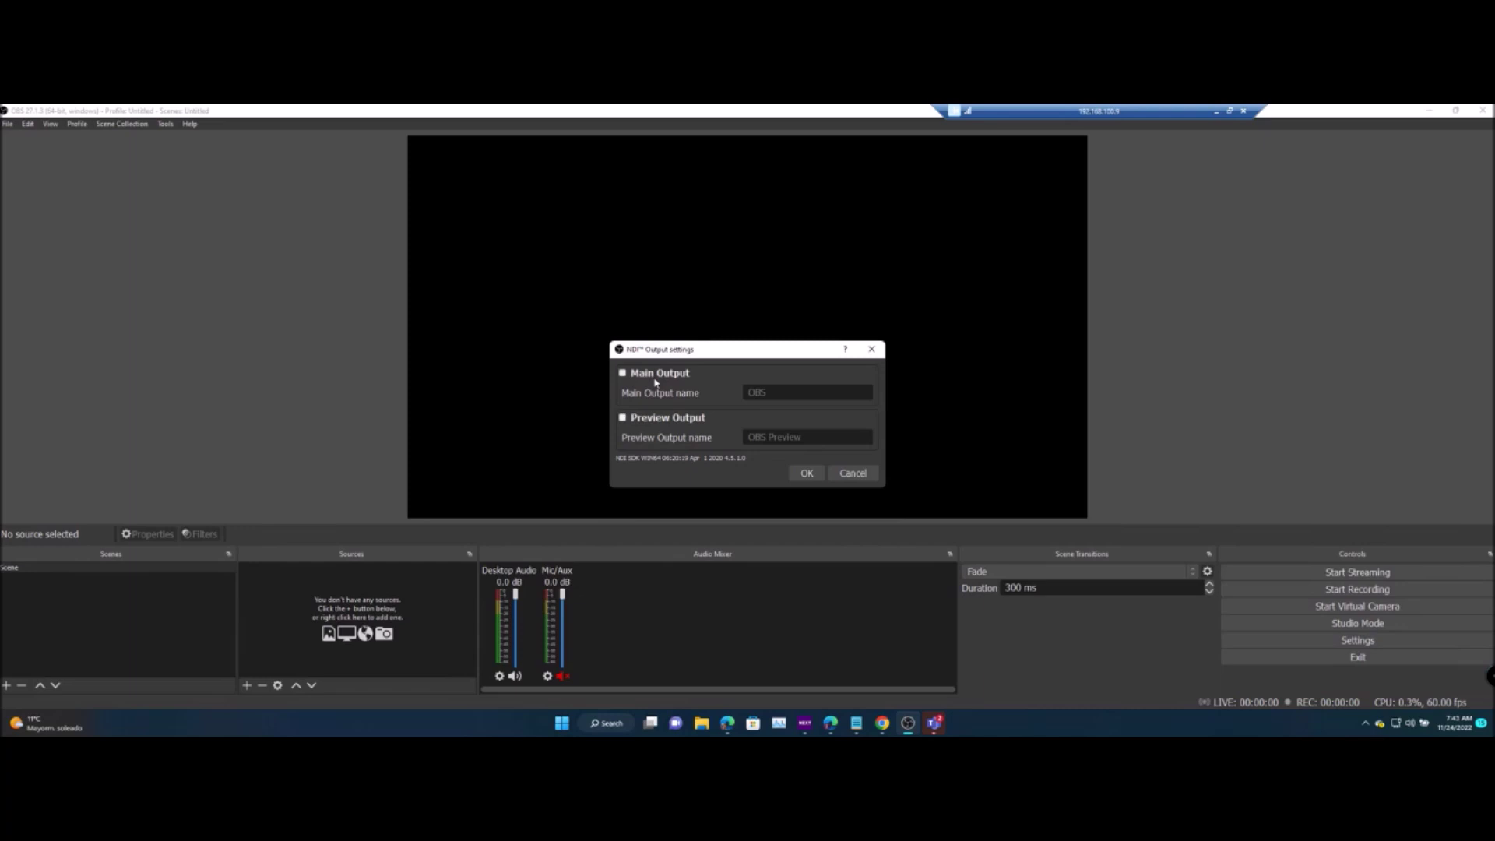
click(853, 474)
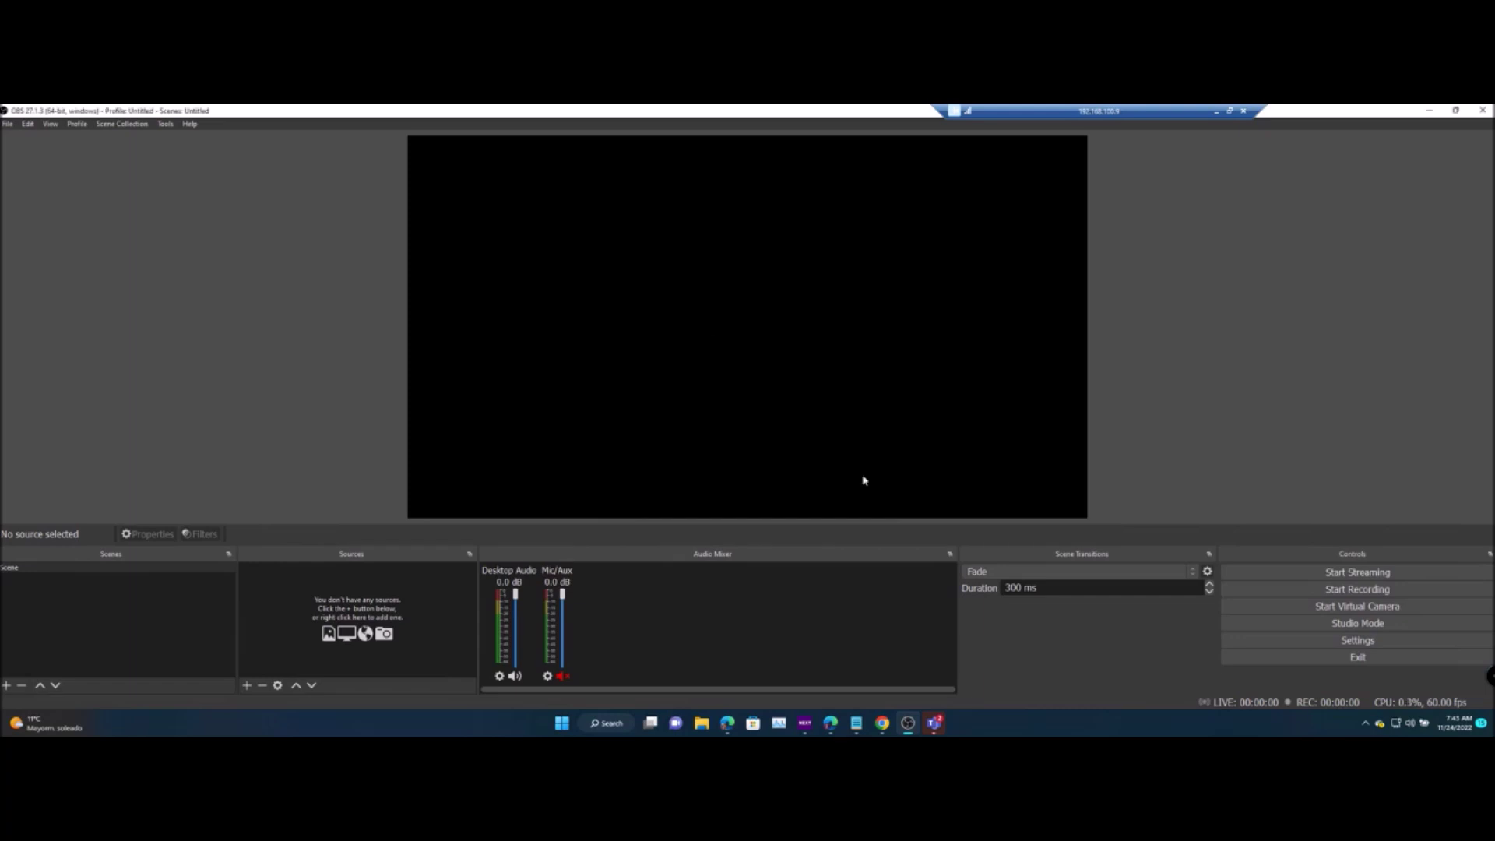
click(245, 691)
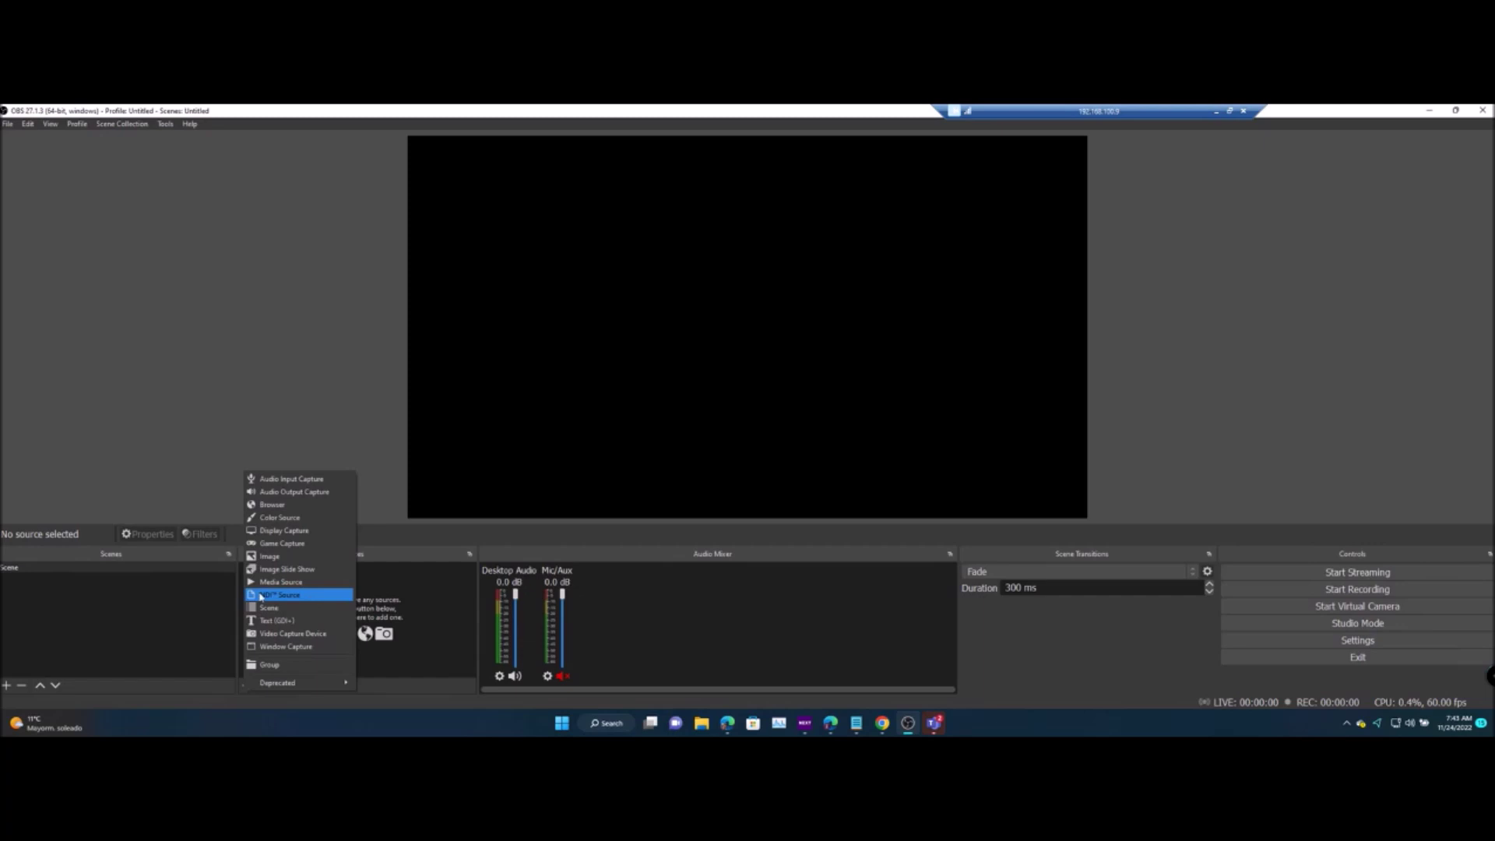
click(446, 536)
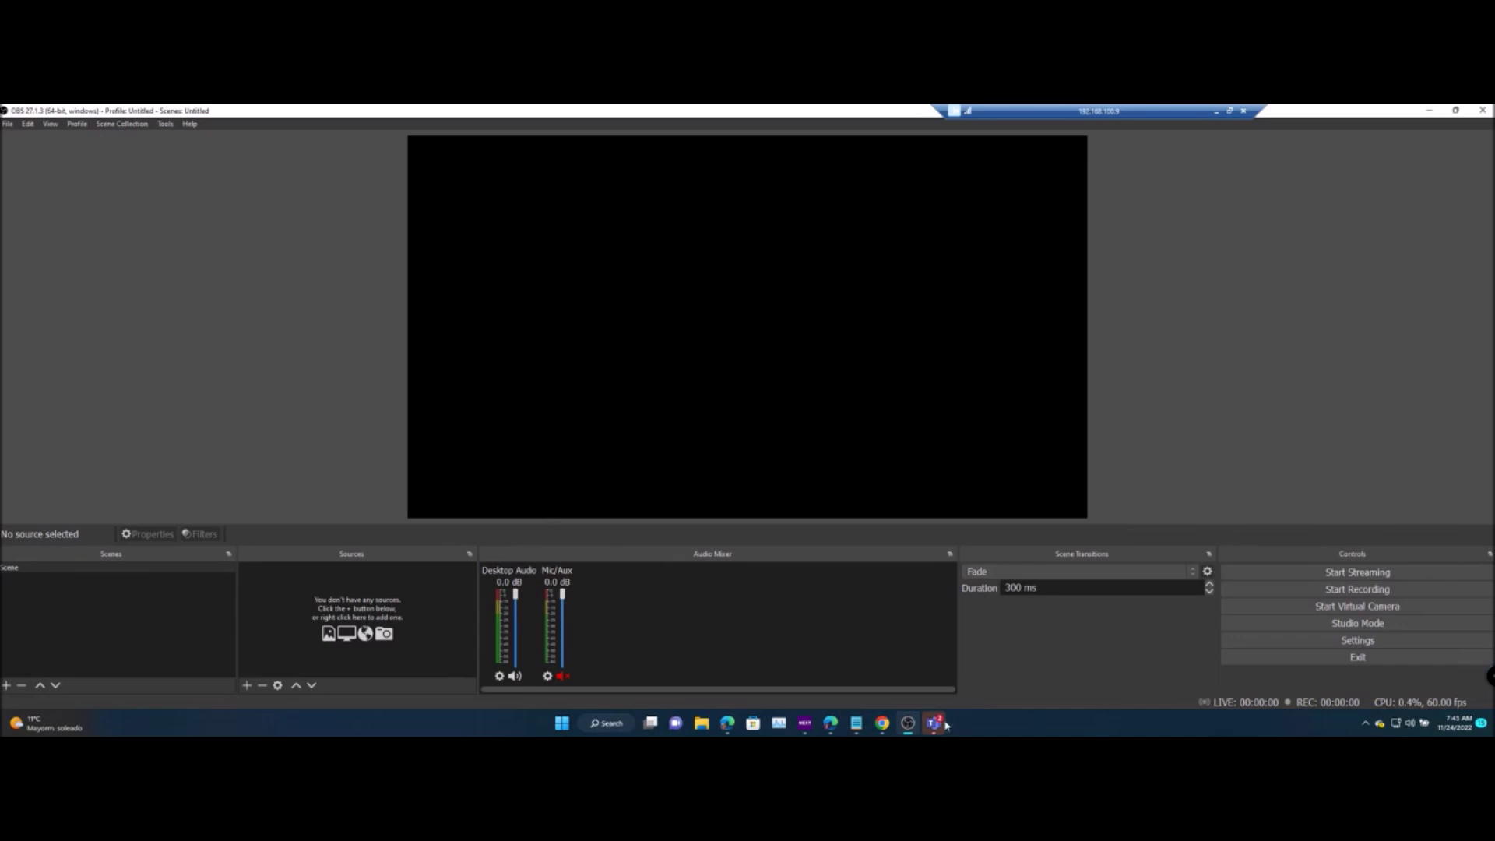
Switch to Microsoft Teams, preview the meeting's join options from the link in the chat and close them without joining.
mouse_move(946, 725)
click(945, 723)
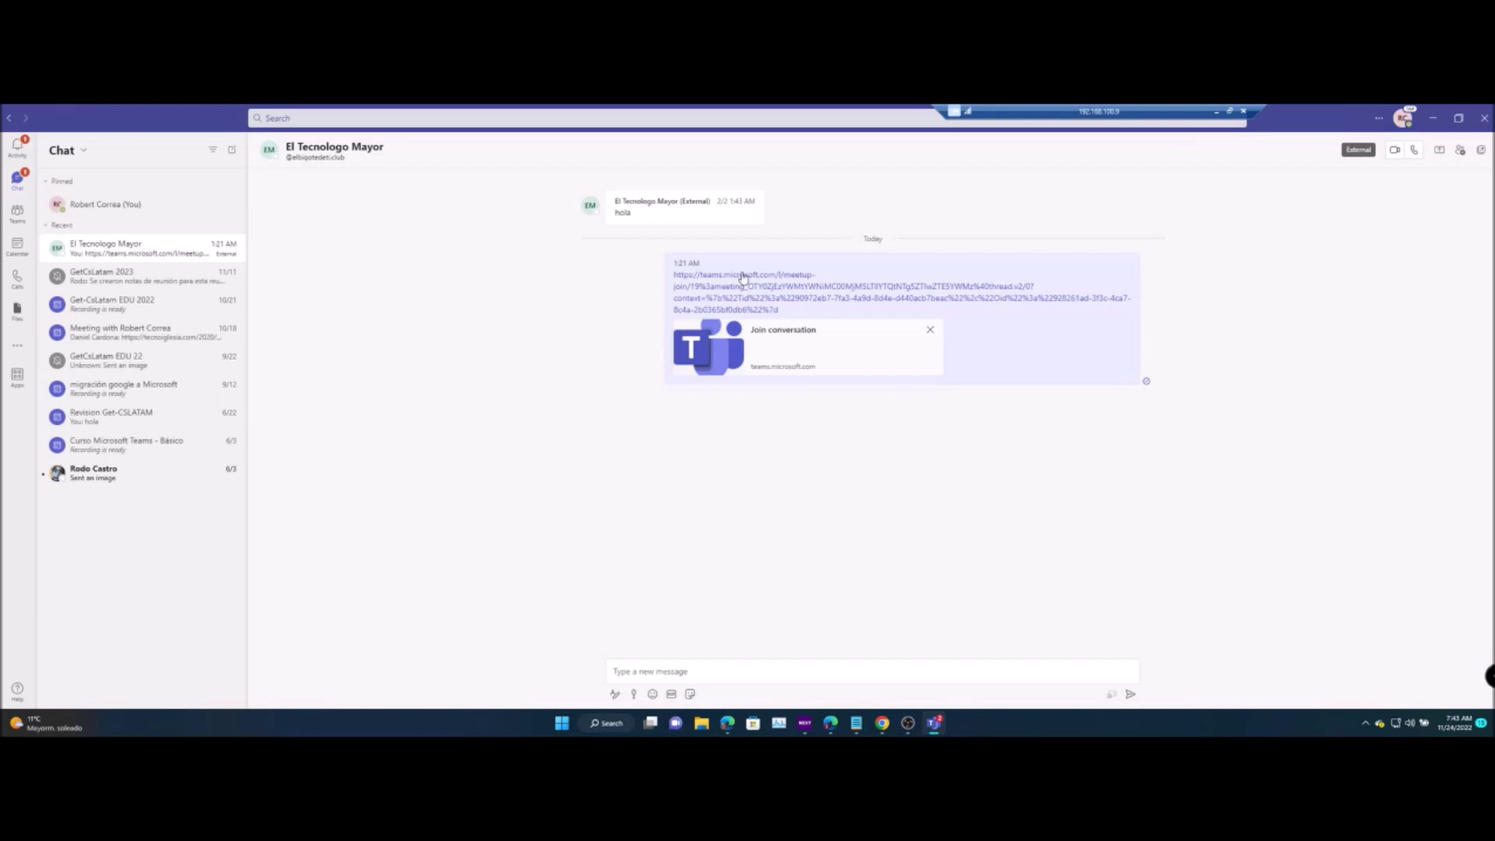
click(741, 277)
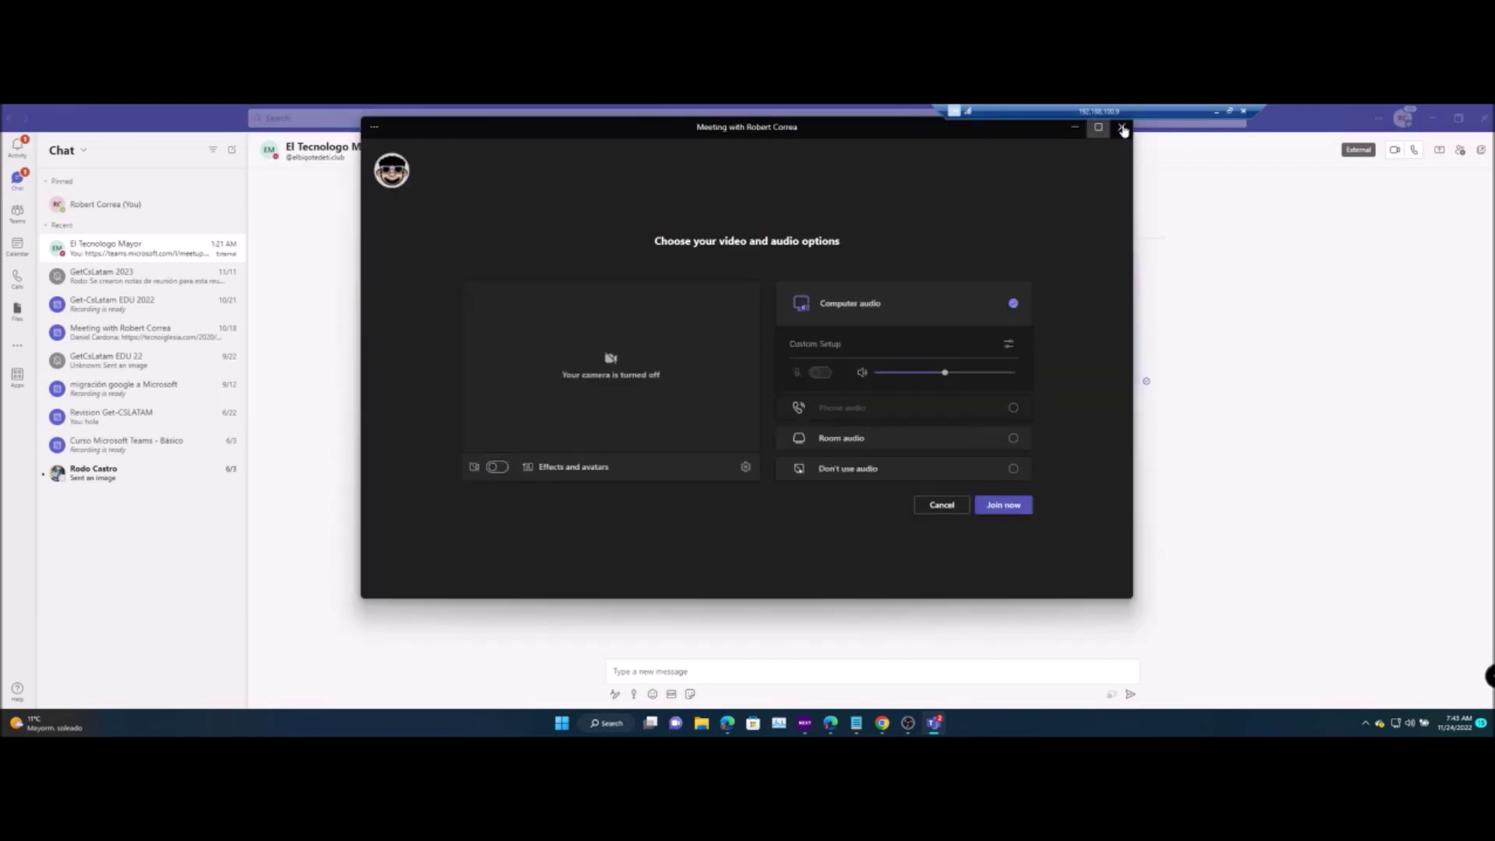
click(1122, 128)
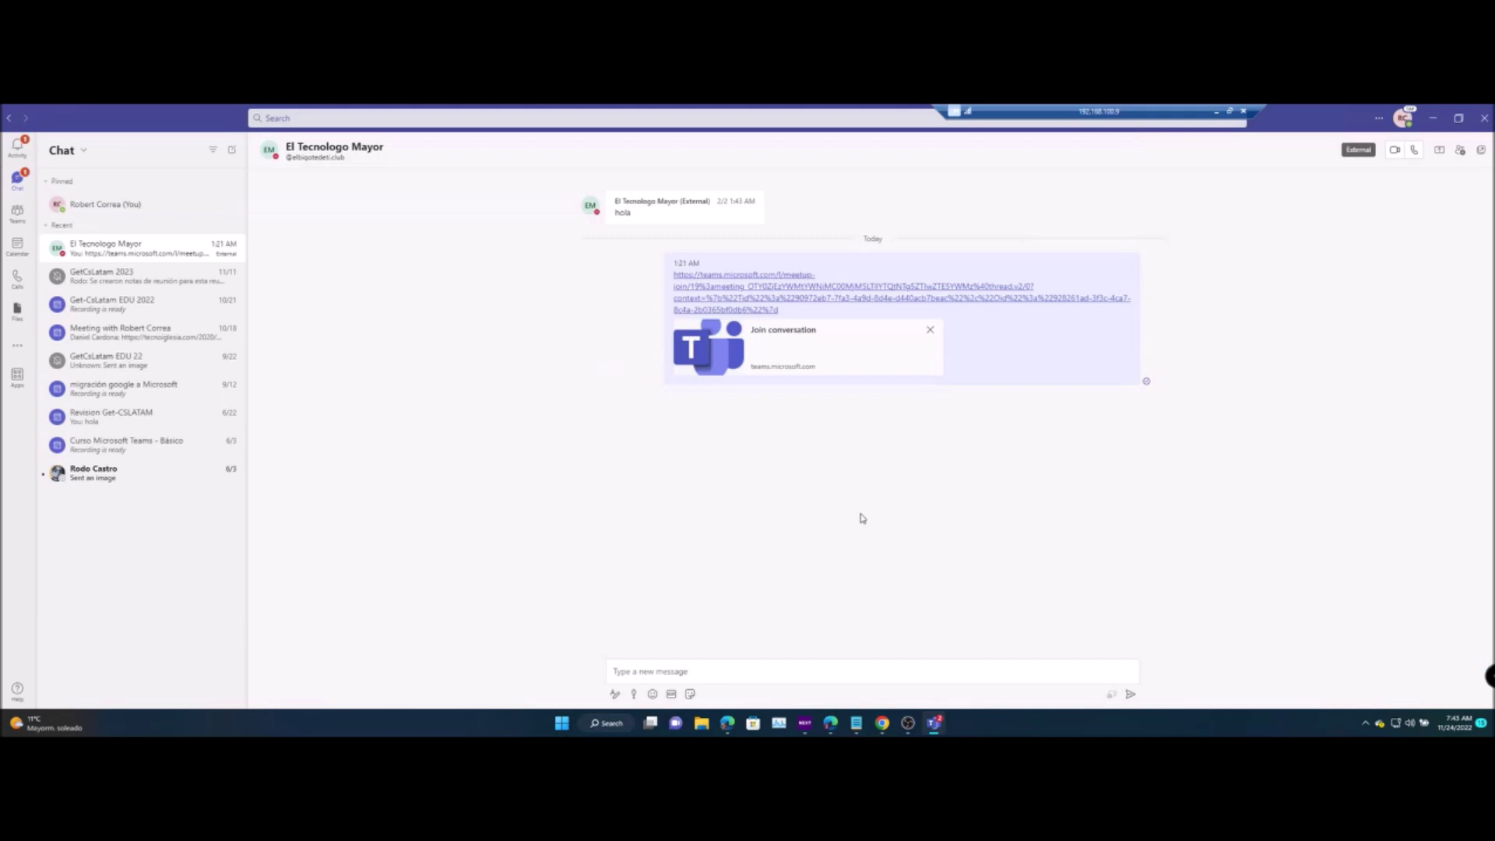
Check the Network Device Interface (NDI) and Isolated Audio options under the Teams app permissions, then close the settings.
click(1380, 121)
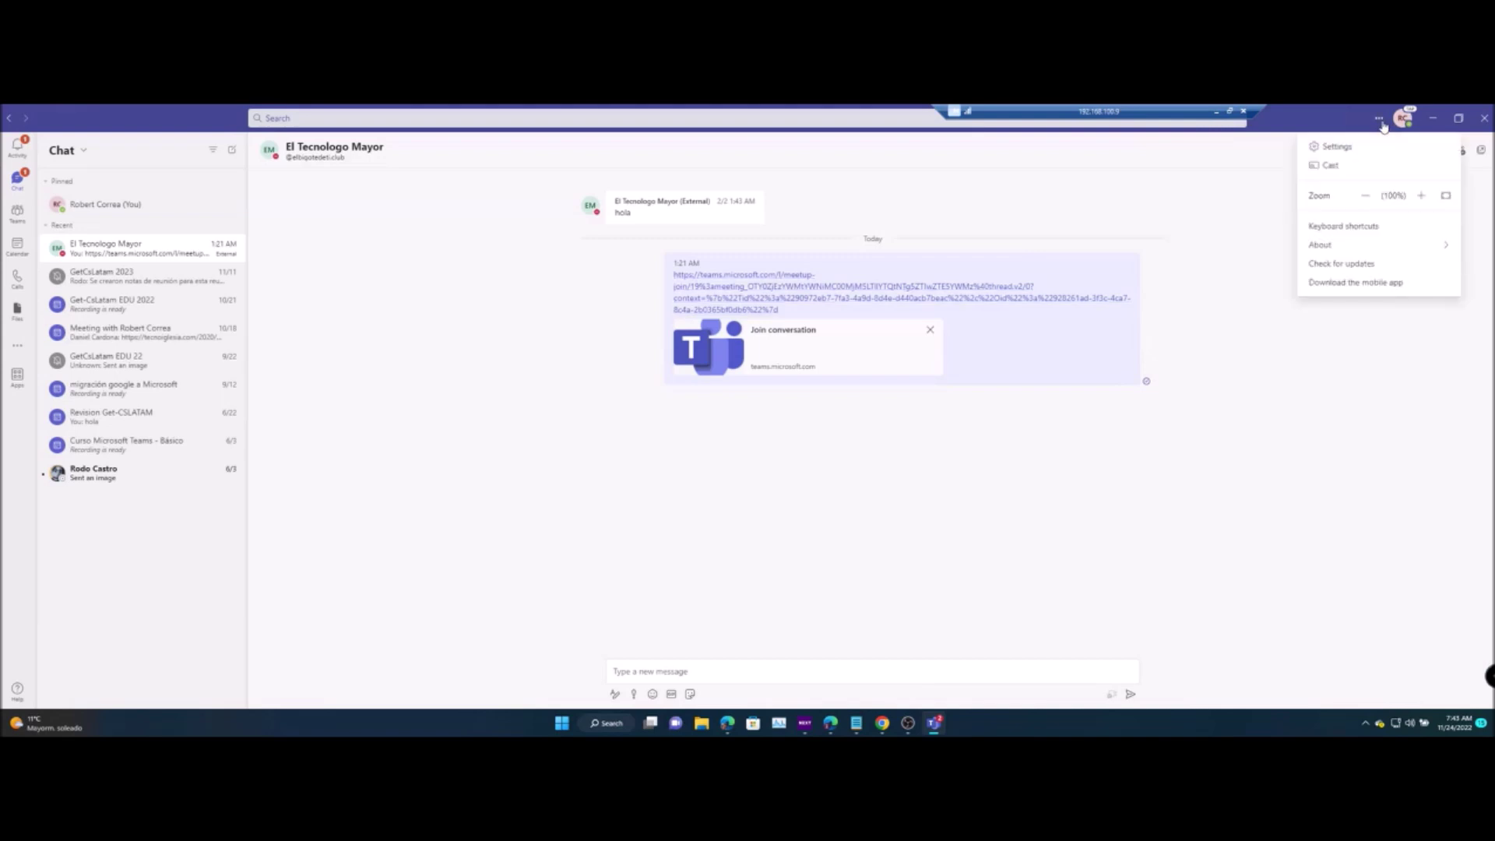
click(1354, 149)
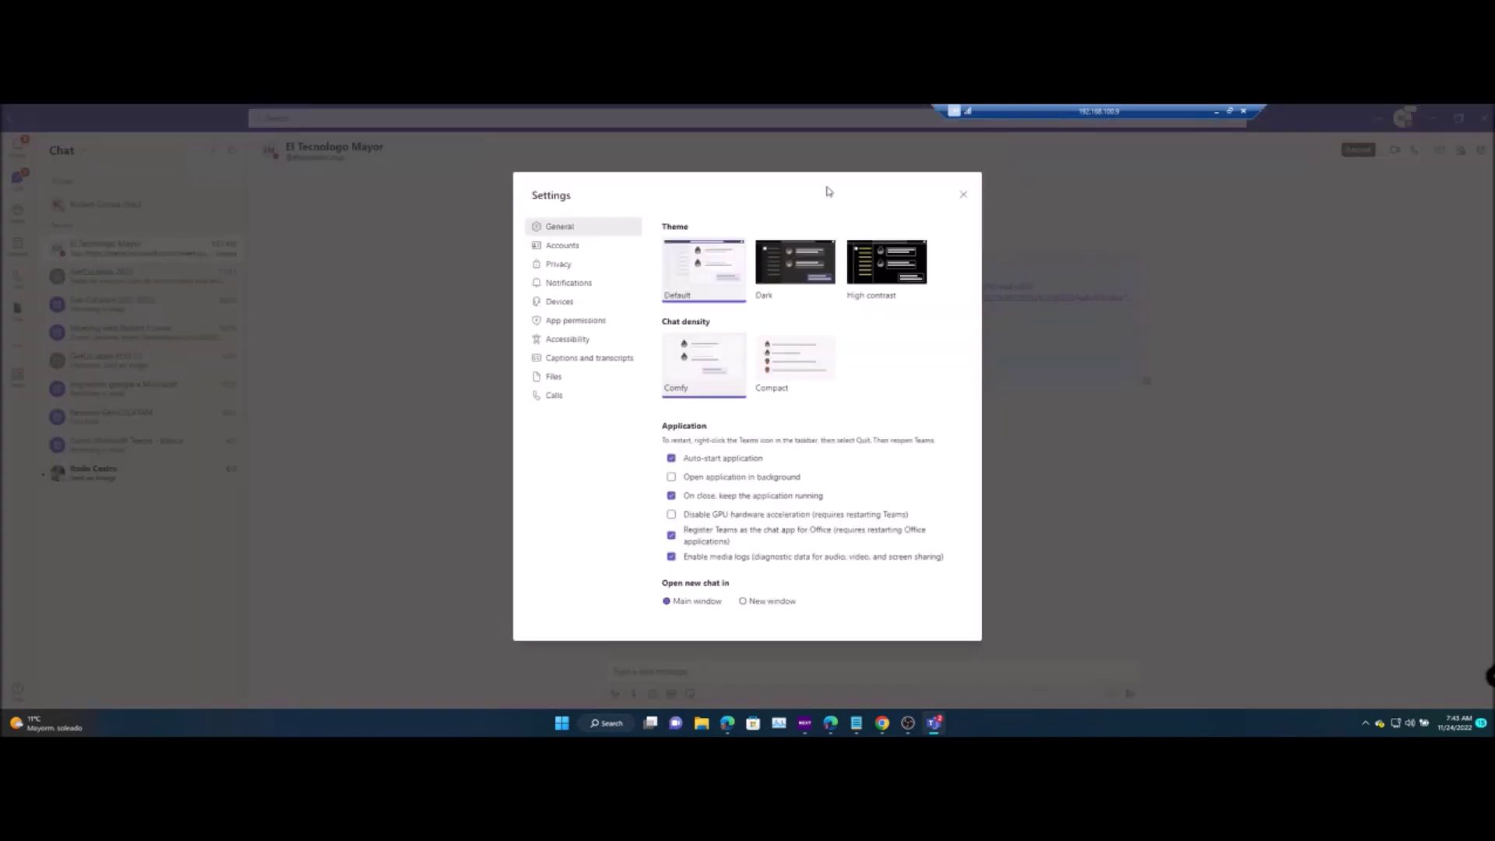
click(566, 302)
click(581, 284)
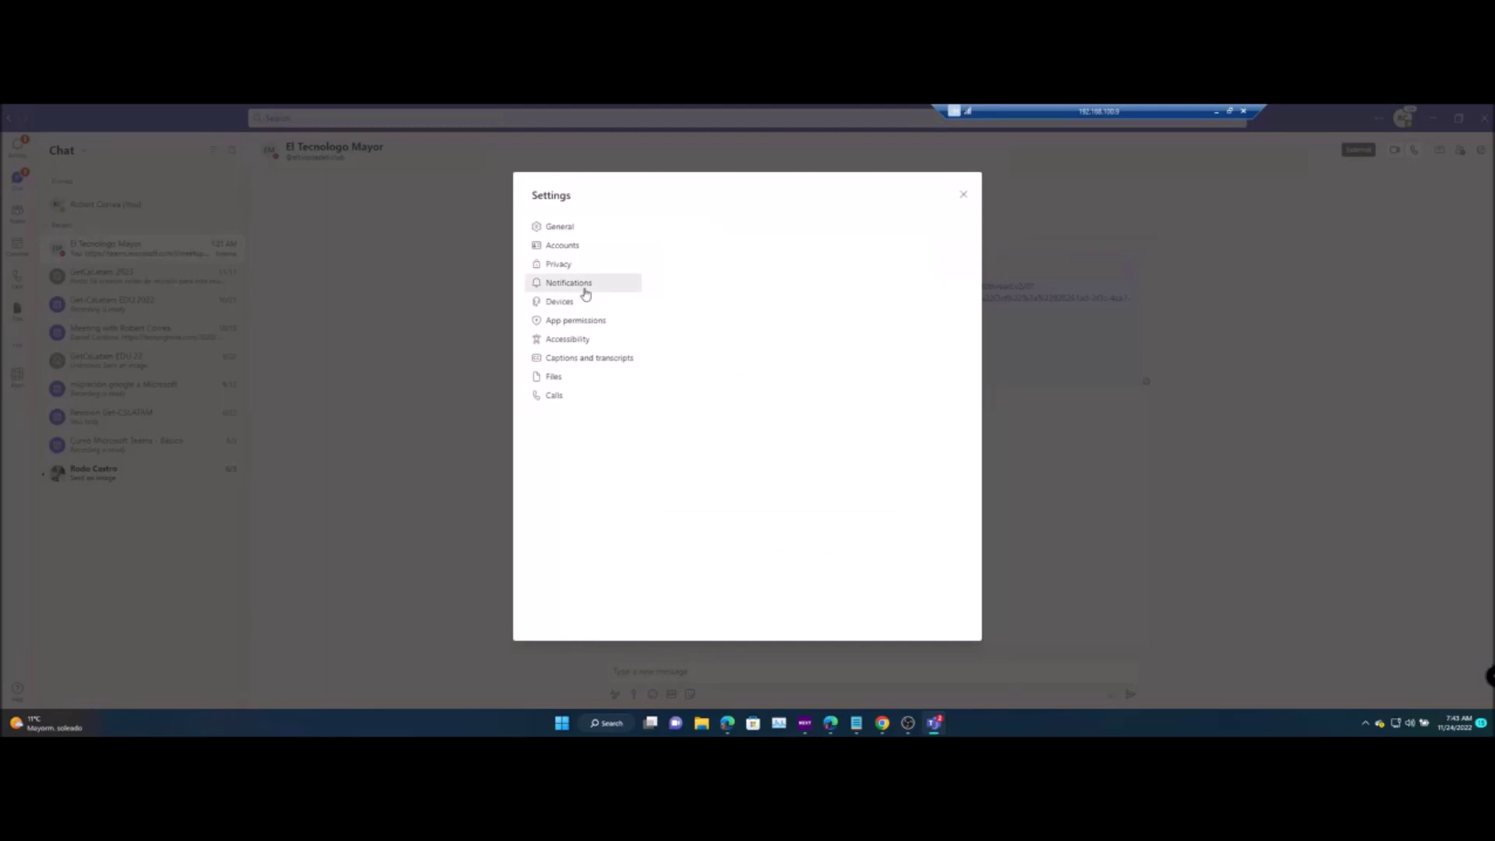
click(570, 322)
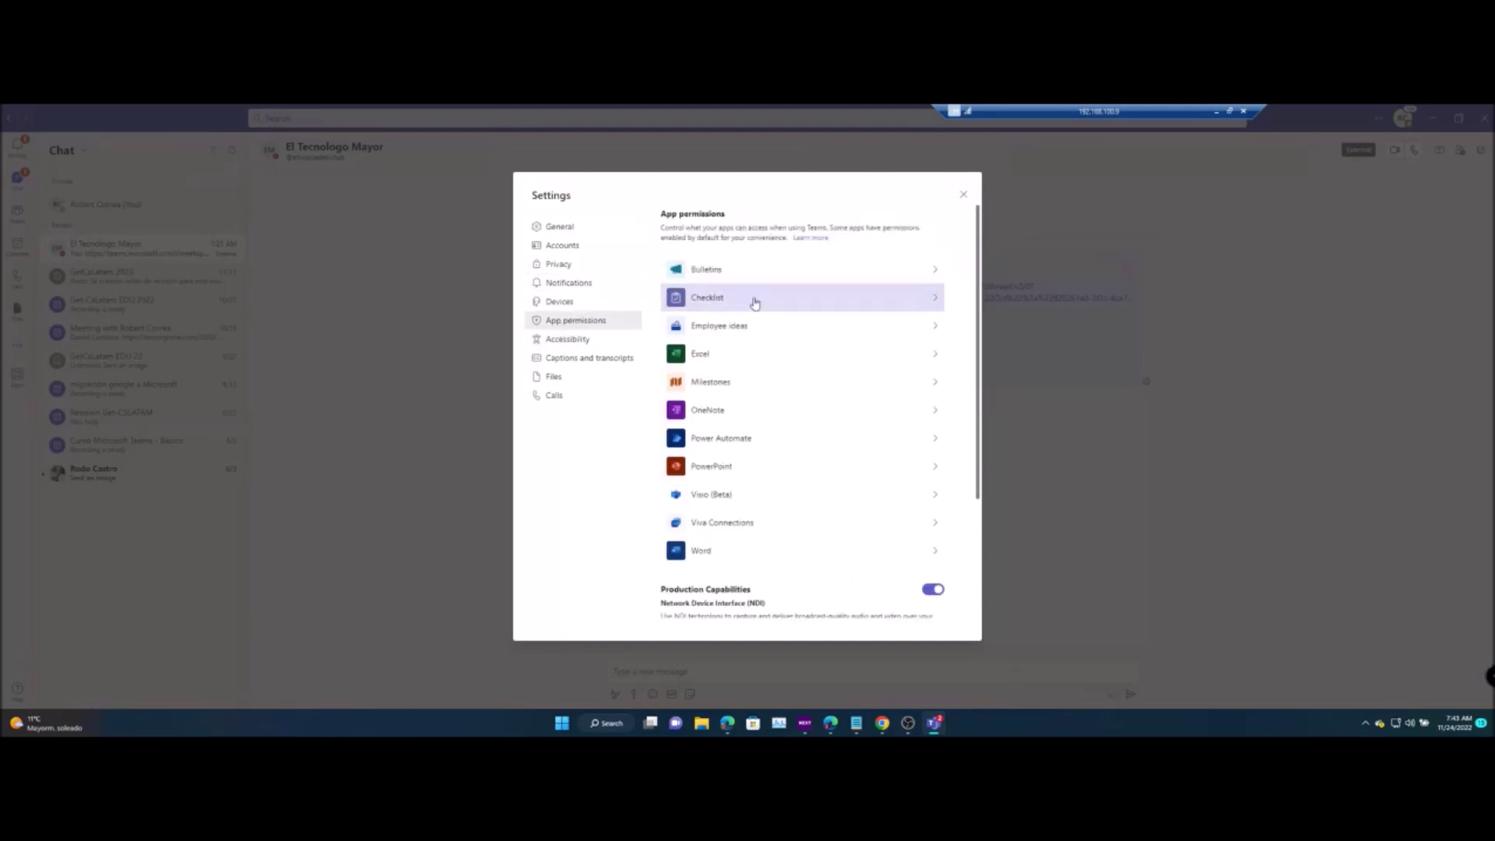
scroll(749, 301, down, 3)
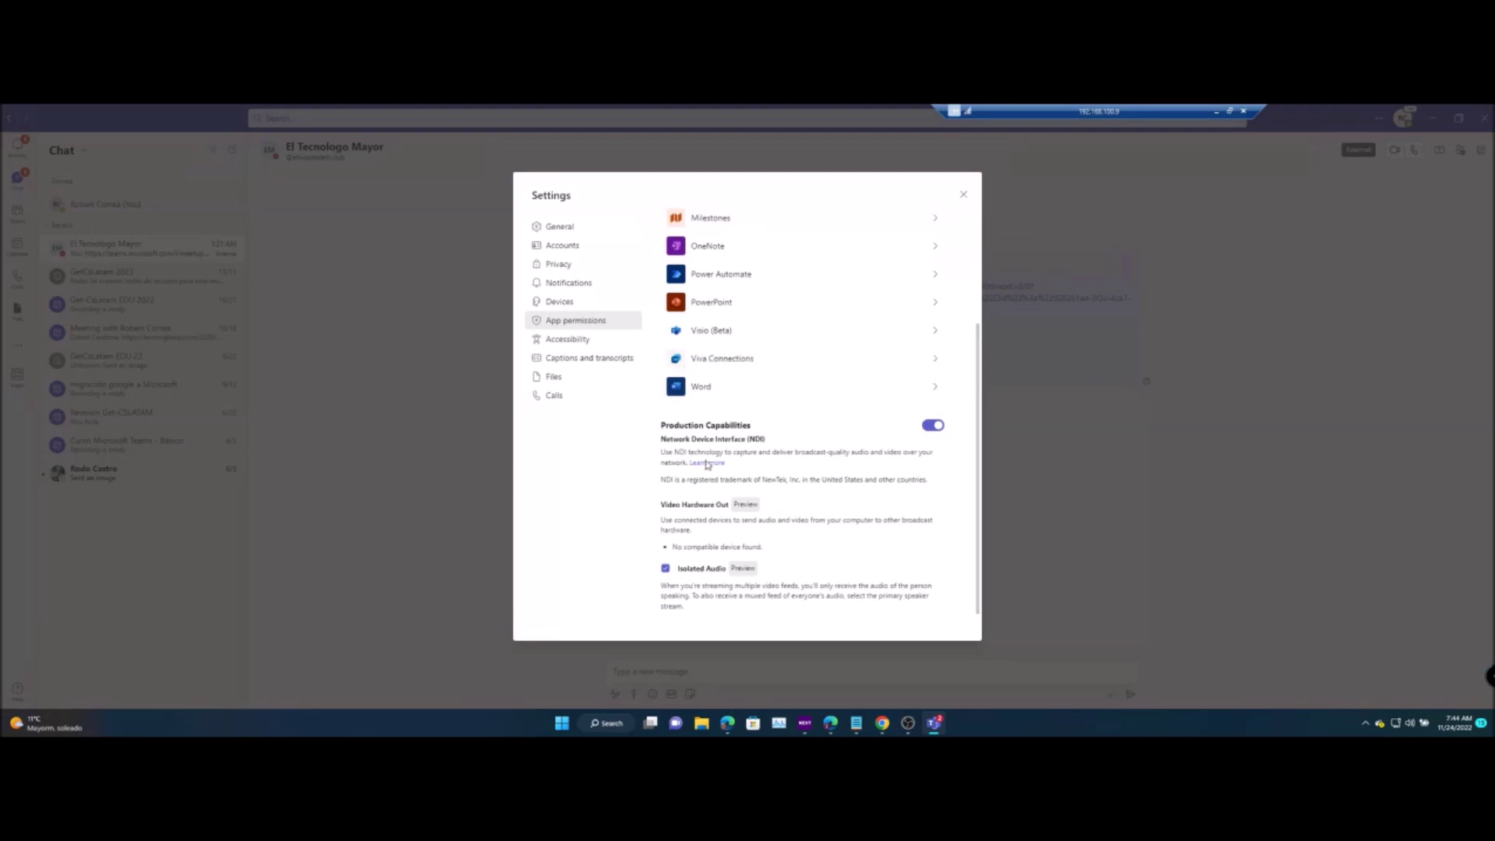
click(965, 197)
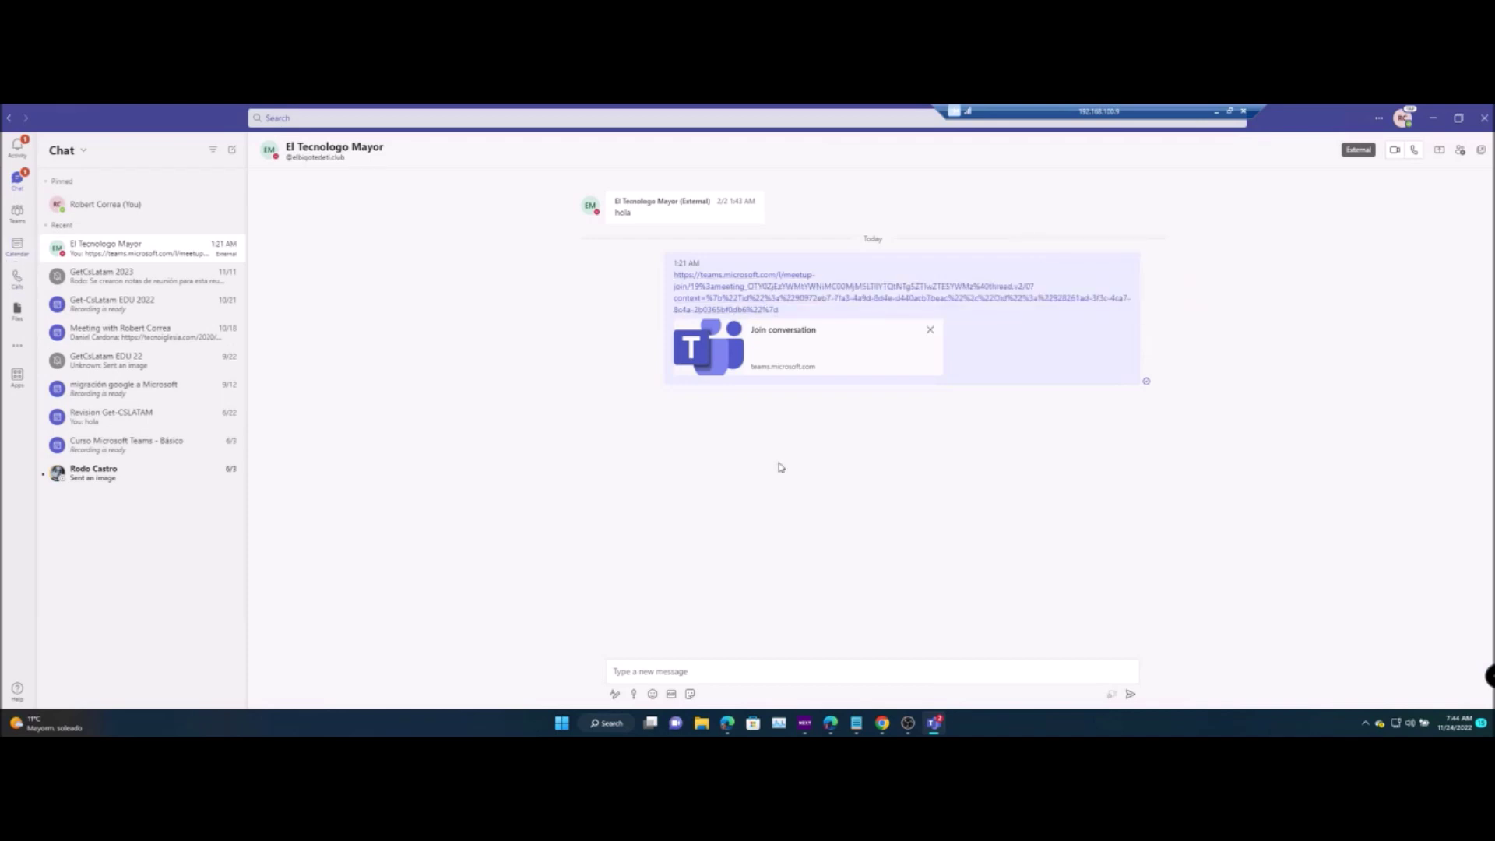
Join the meeting from the chat link with the camera and computer audio on, and turn on Broadcast over NDI.
click(763, 307)
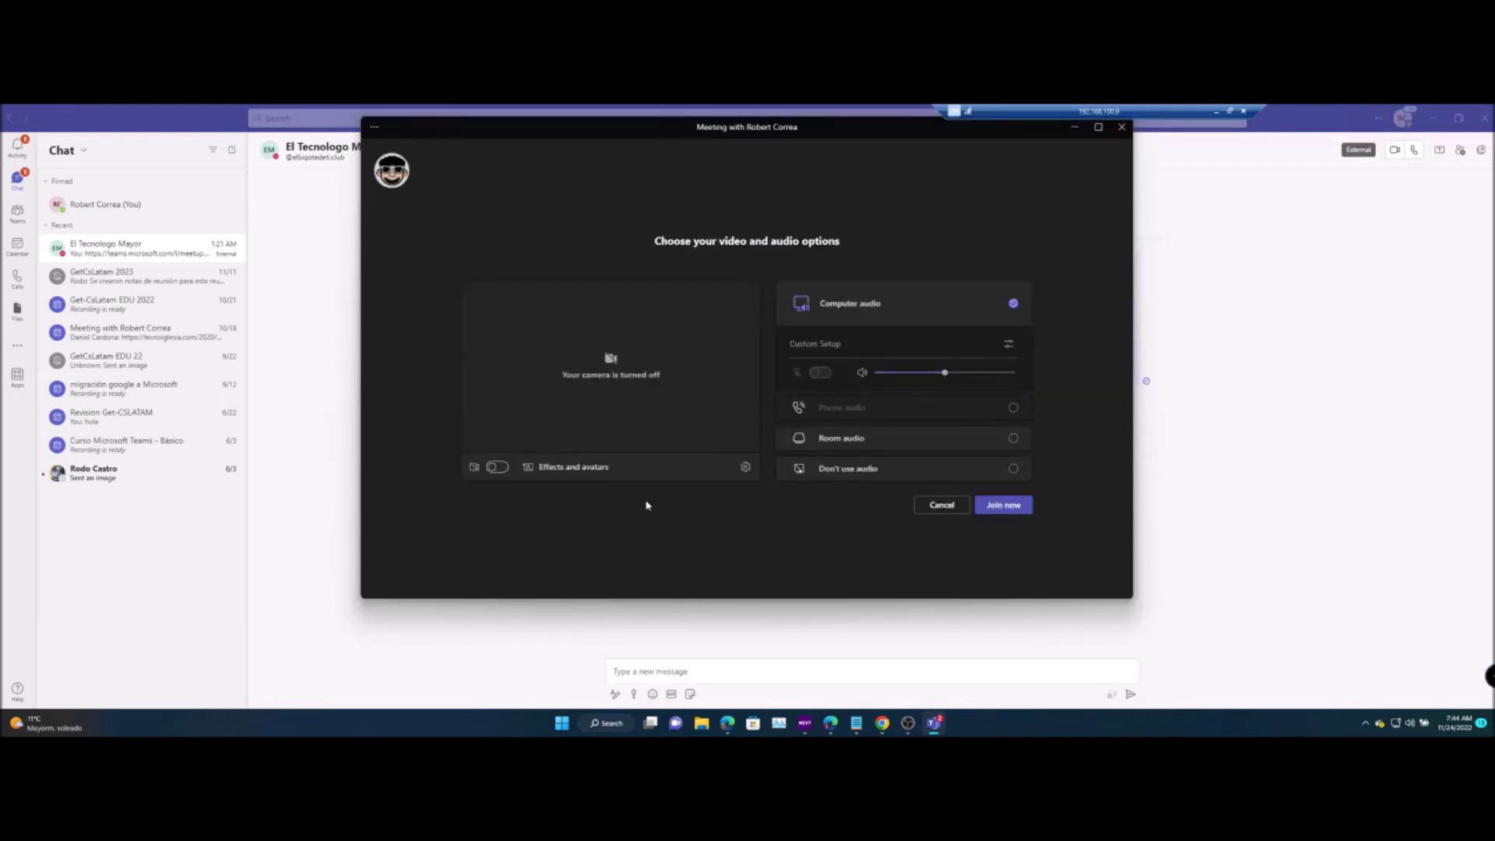
click(500, 470)
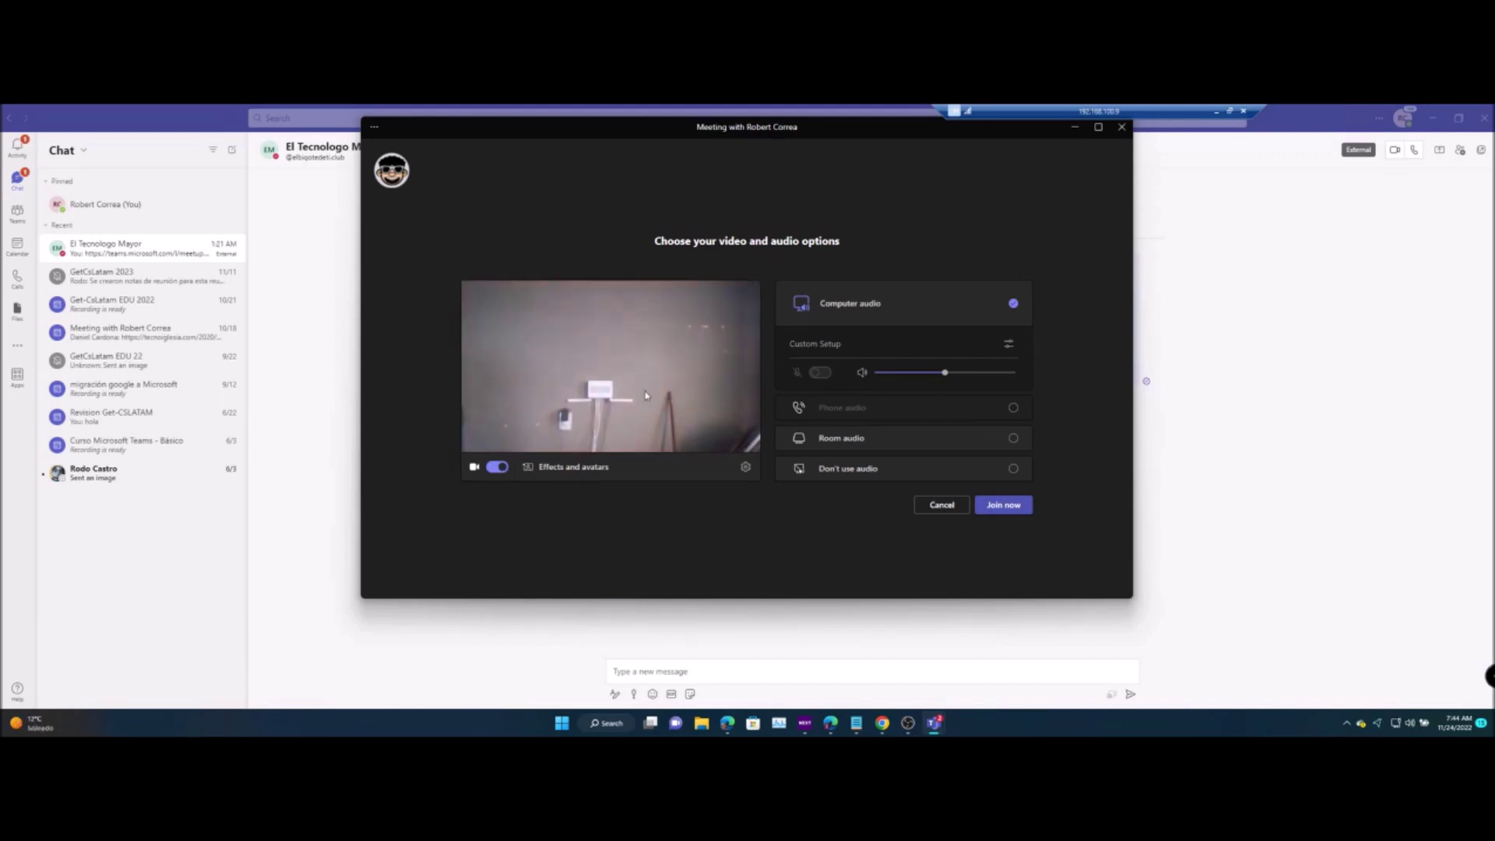
click(1002, 509)
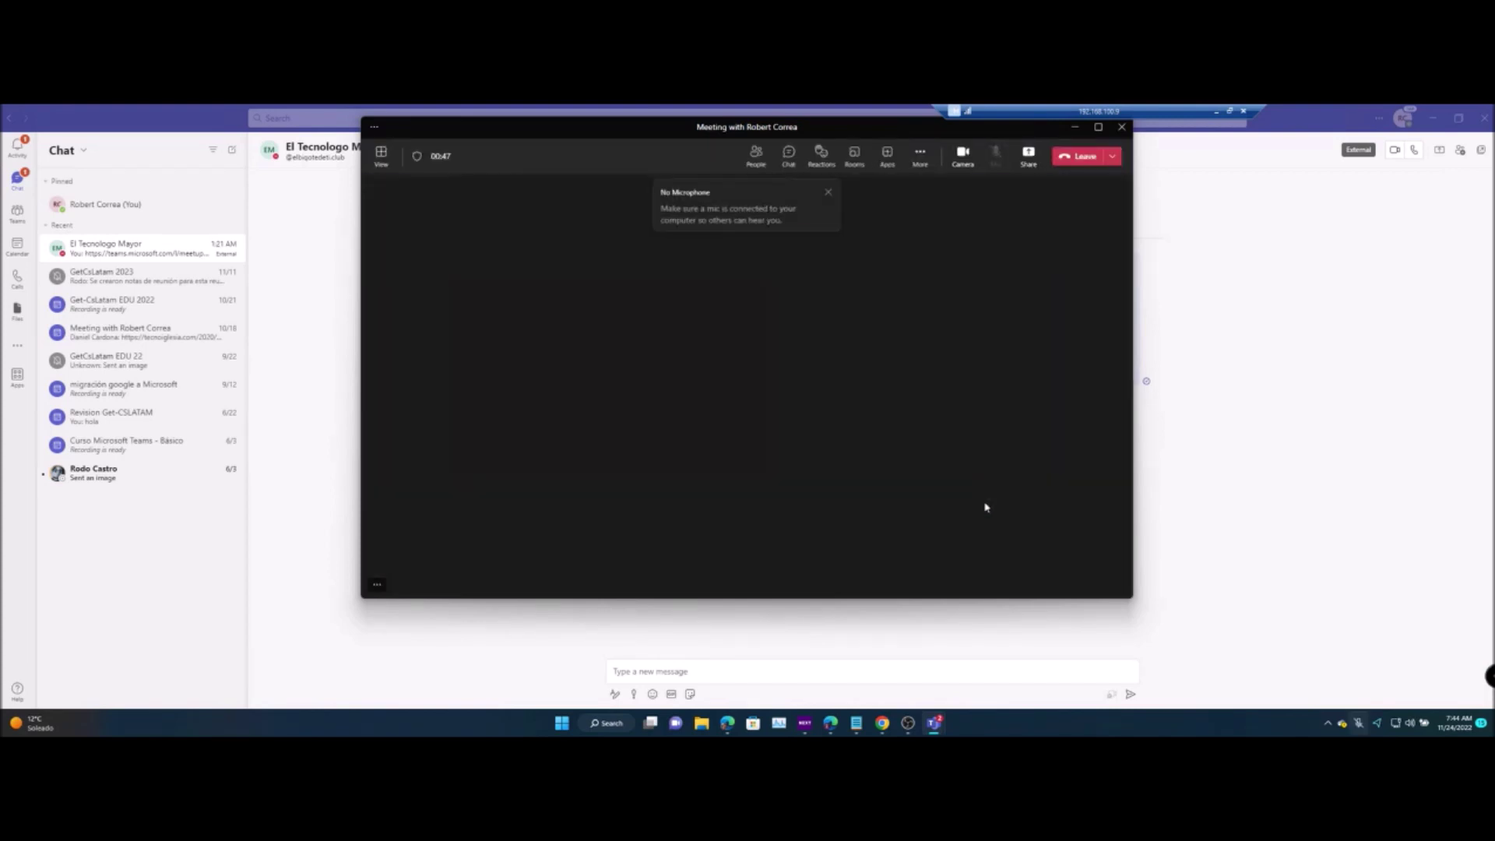
click(829, 193)
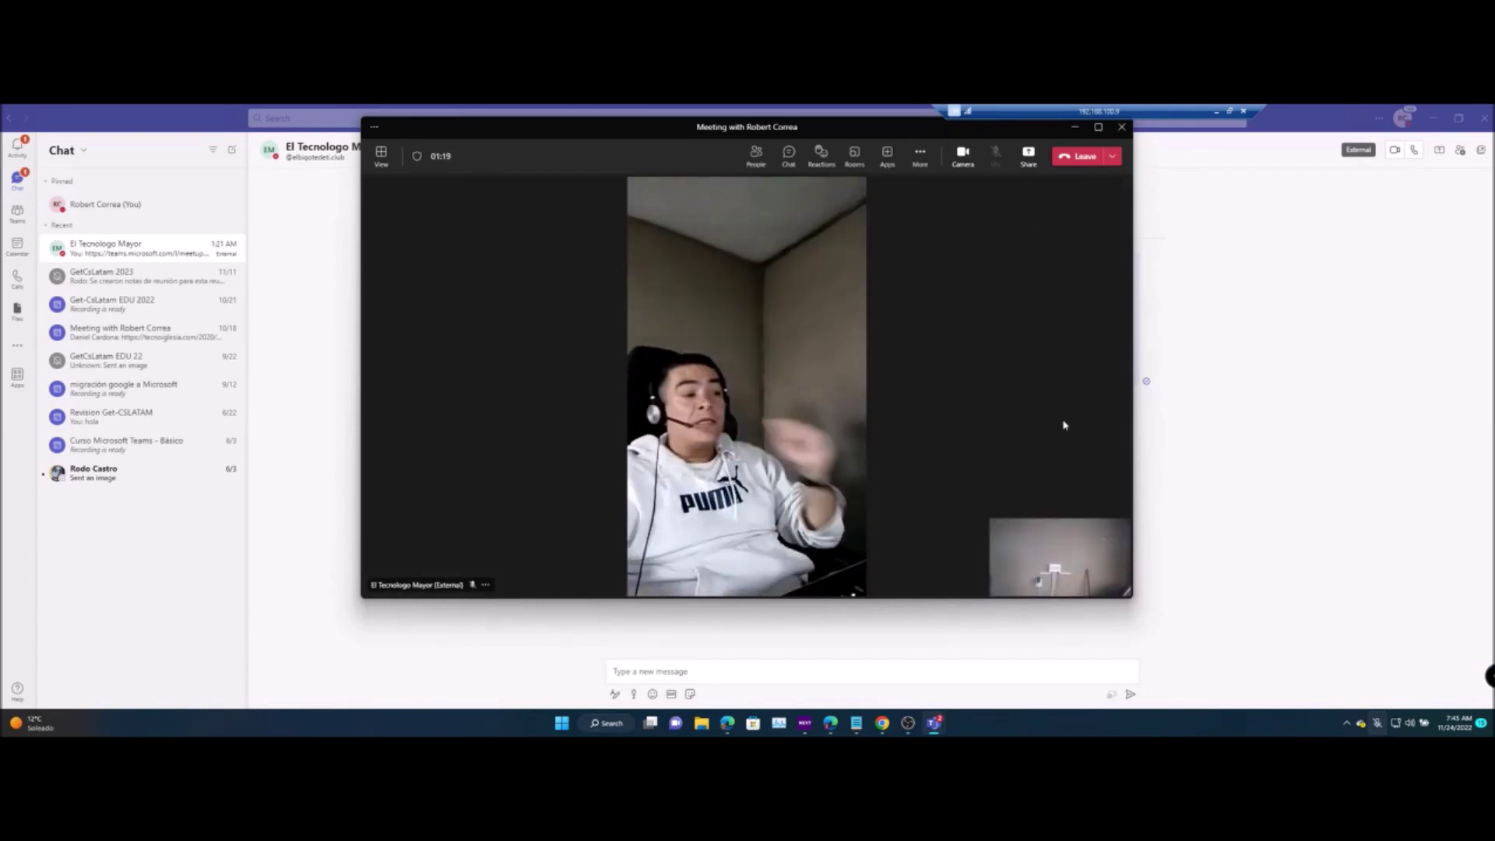
click(922, 159)
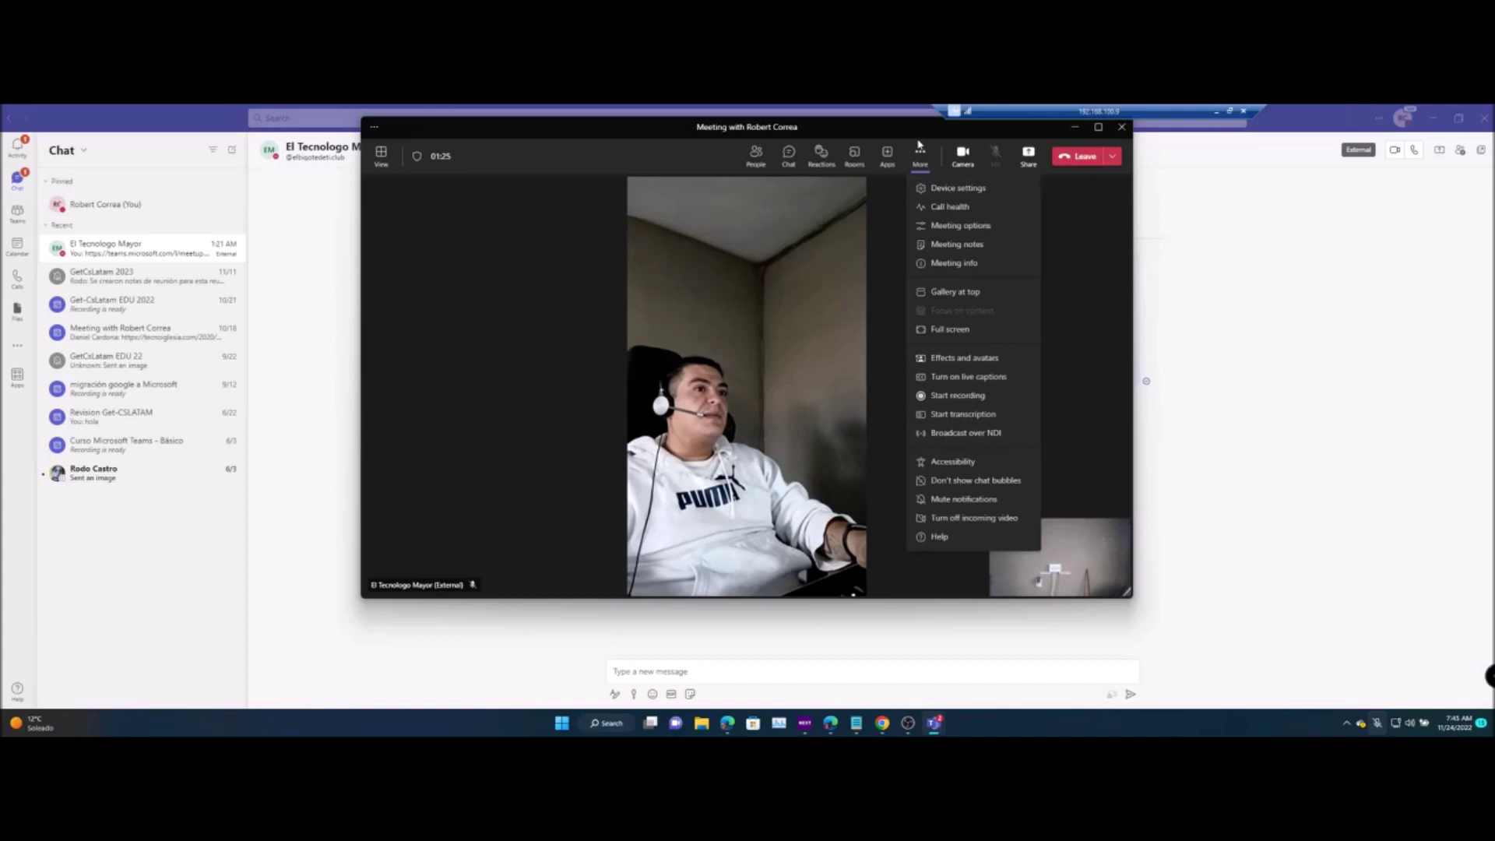
click(965, 433)
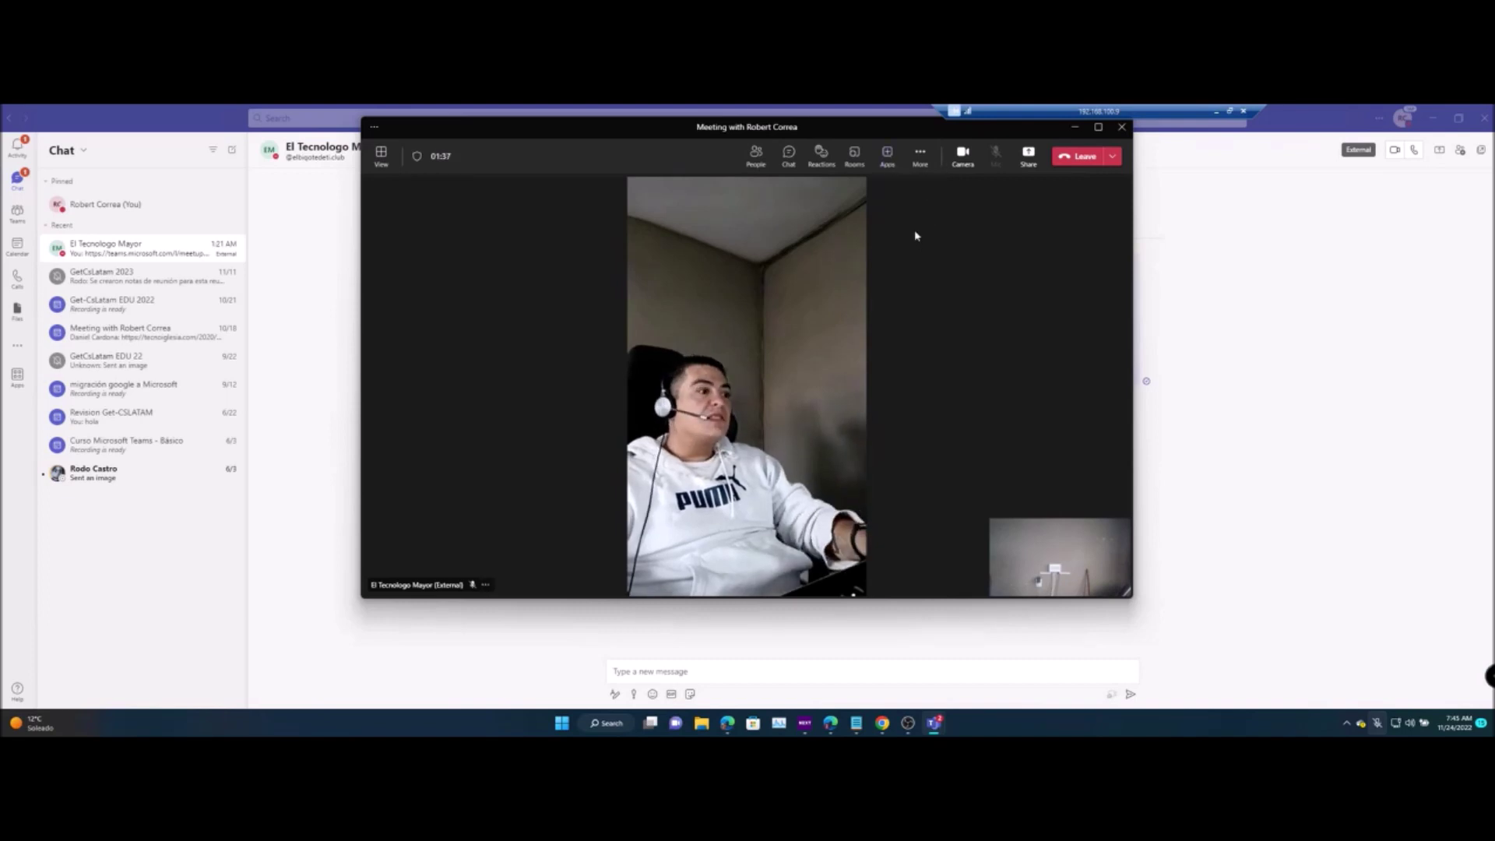
Switch to OBS Studio and create a new NDI source named Laptop in the scene.
click(908, 723)
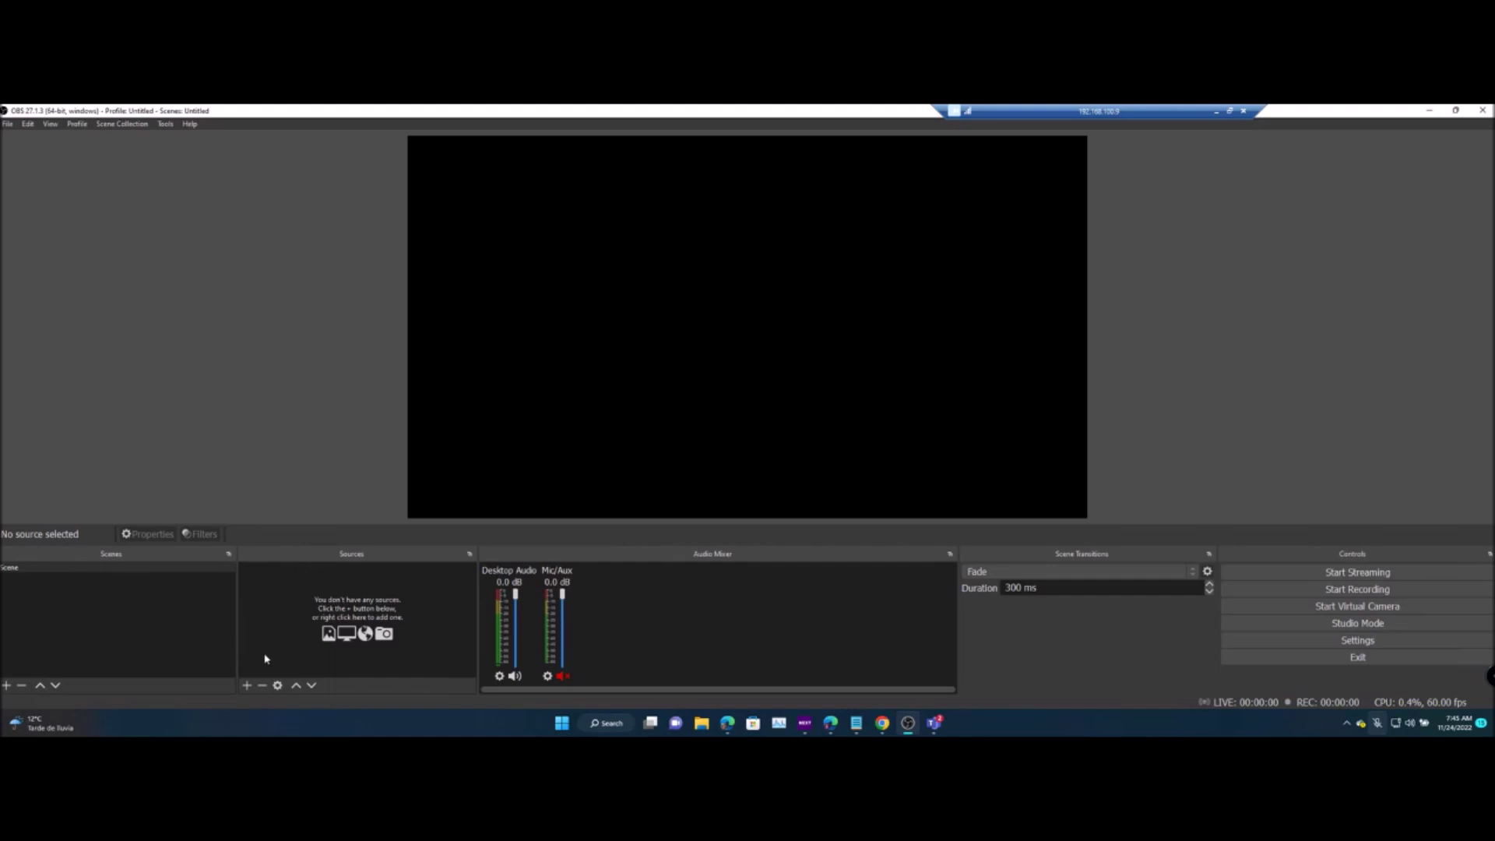
click(247, 685)
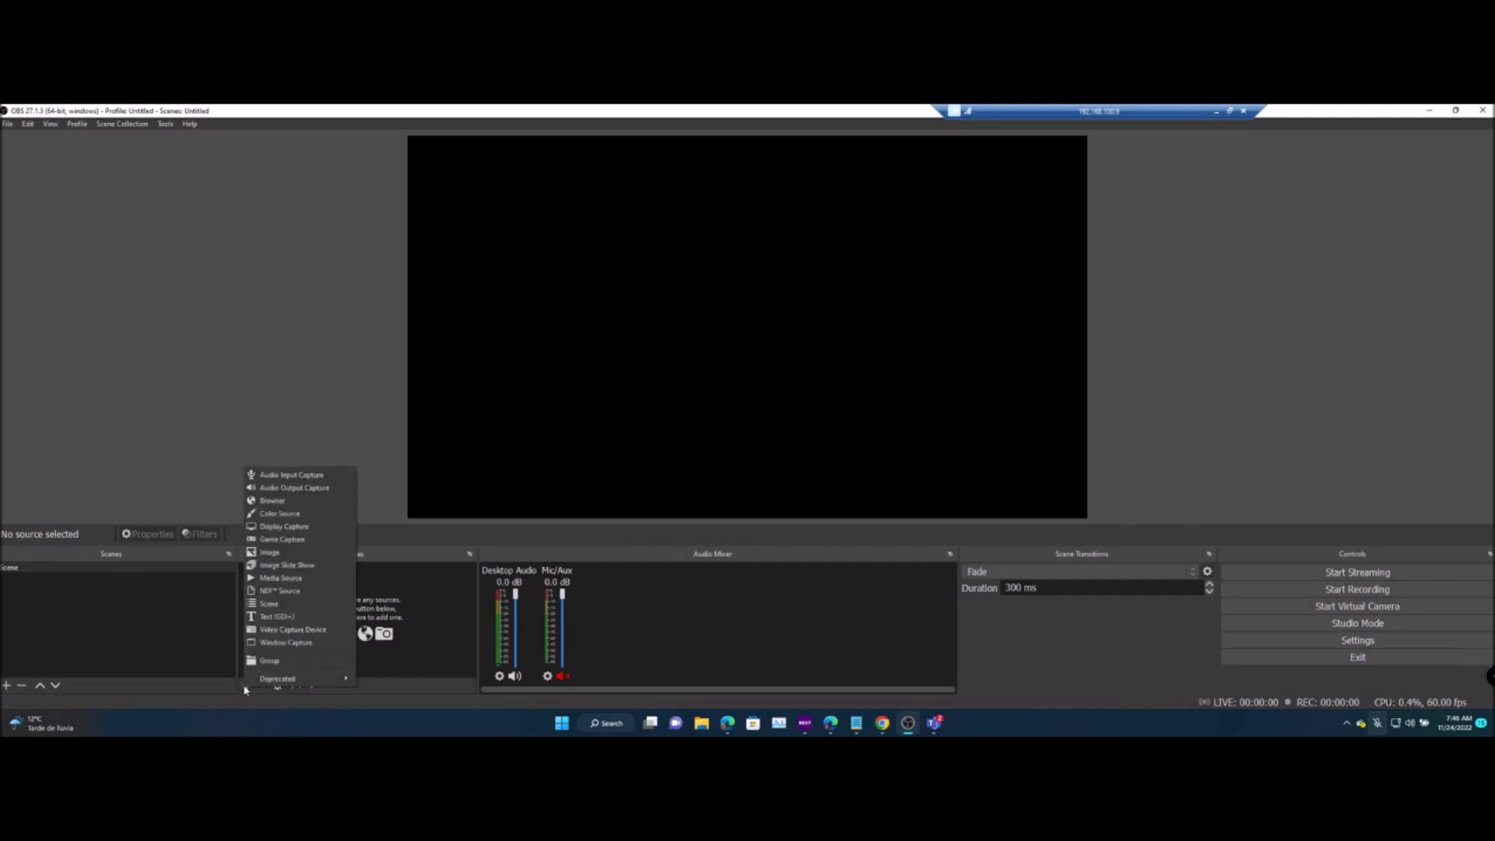
click(279, 591)
click(711, 352)
key(BackSpace)
key(BackSpace)
key(BackSpace)
key(BackSpace)
key(BackSpace)
key(BackSpace)
key(BackSpace)
key(BackSpace)
key(BackSpace)
key(BackSpace)
key(BackSpace)
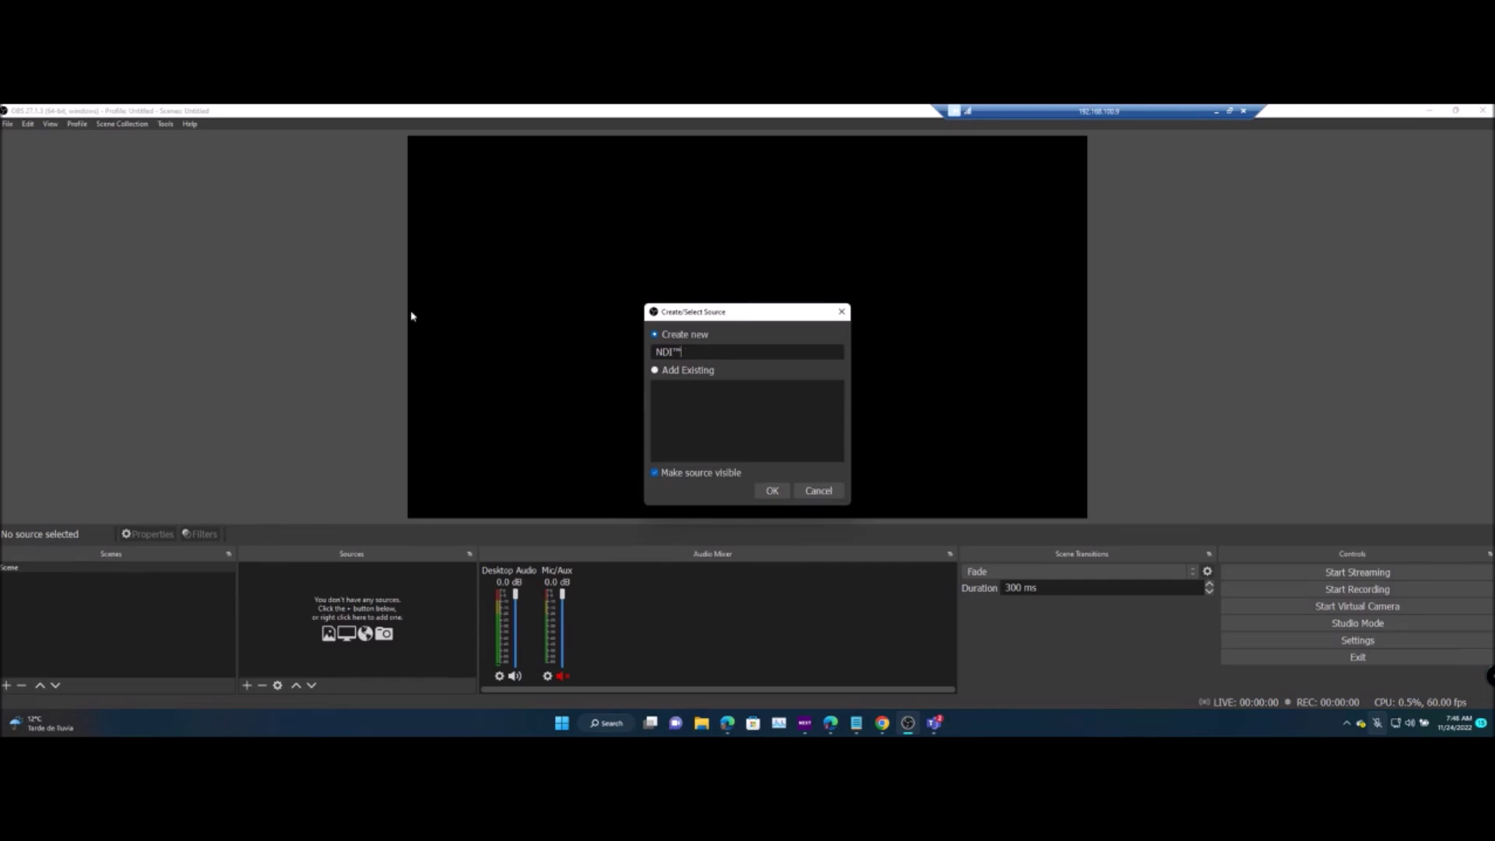
text(L)
text(api)
text(top)
click(771, 488)
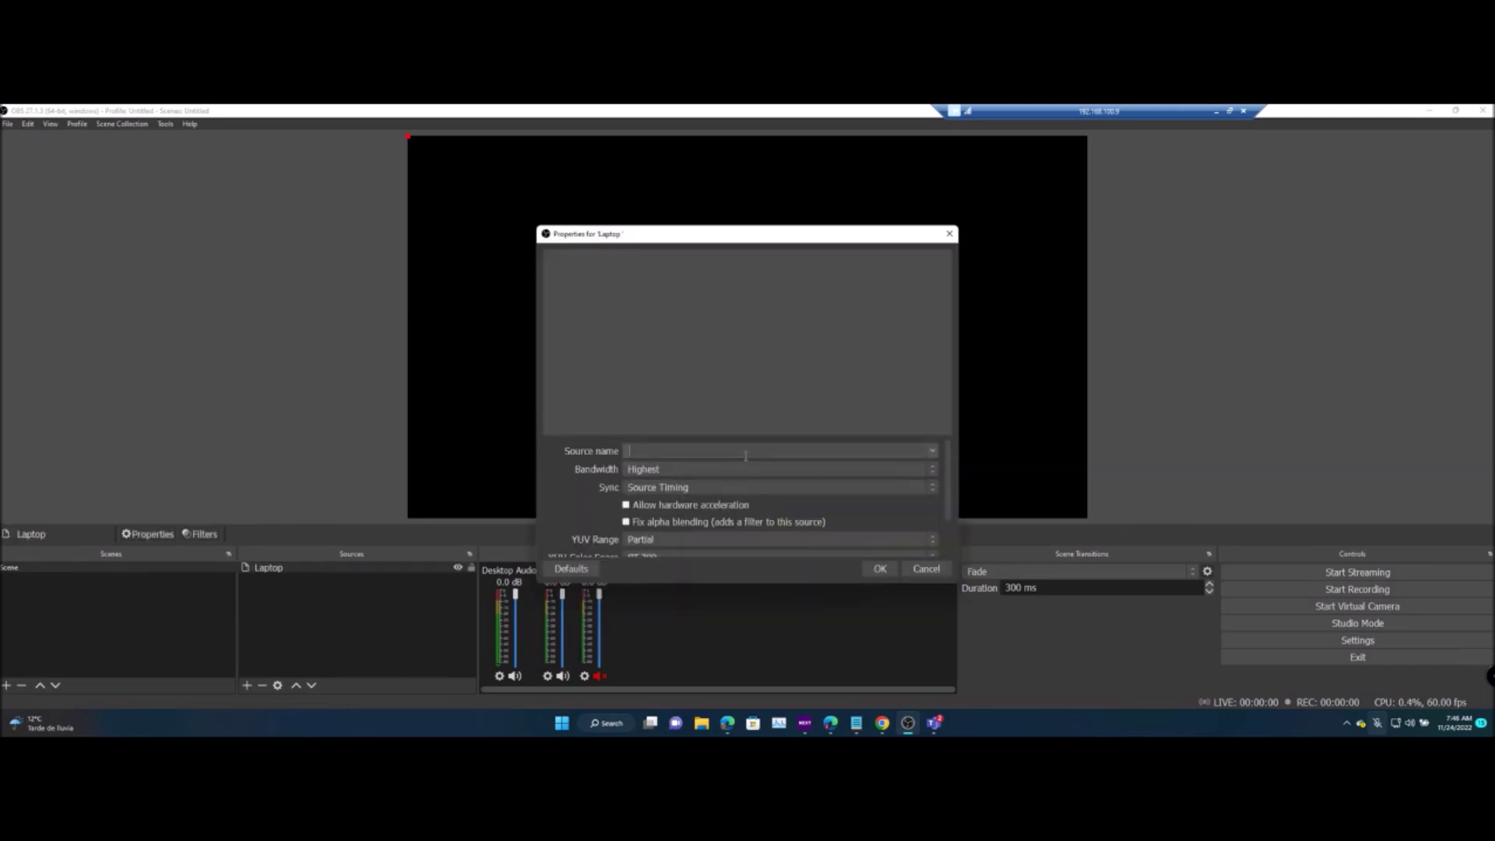
Assign the MS Teams - (Local) feed to the Laptop source and place its video in the upper-left area of the canvas.
click(931, 451)
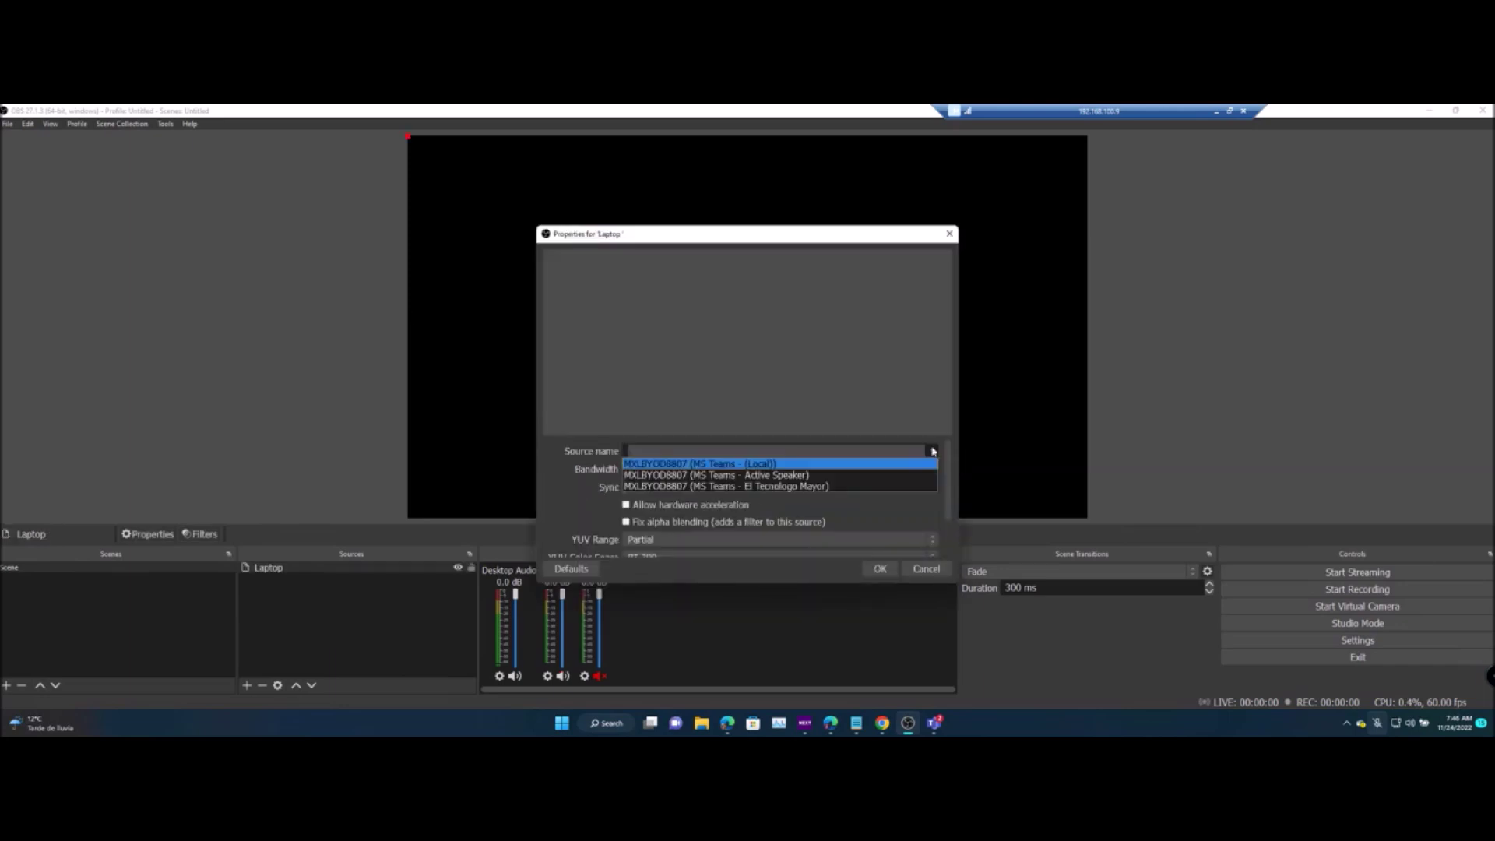
click(651, 465)
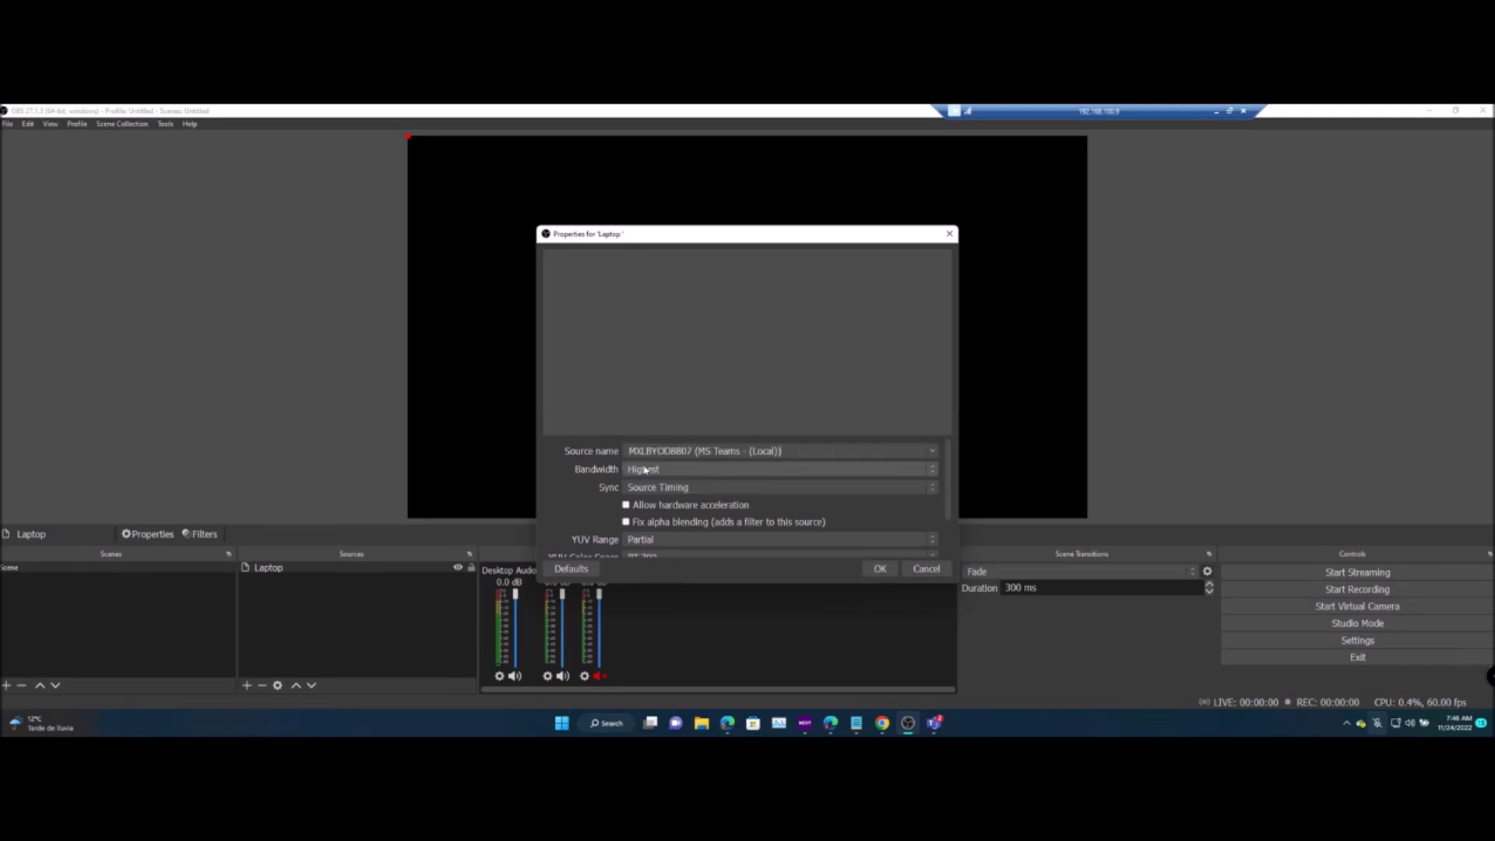
click(879, 569)
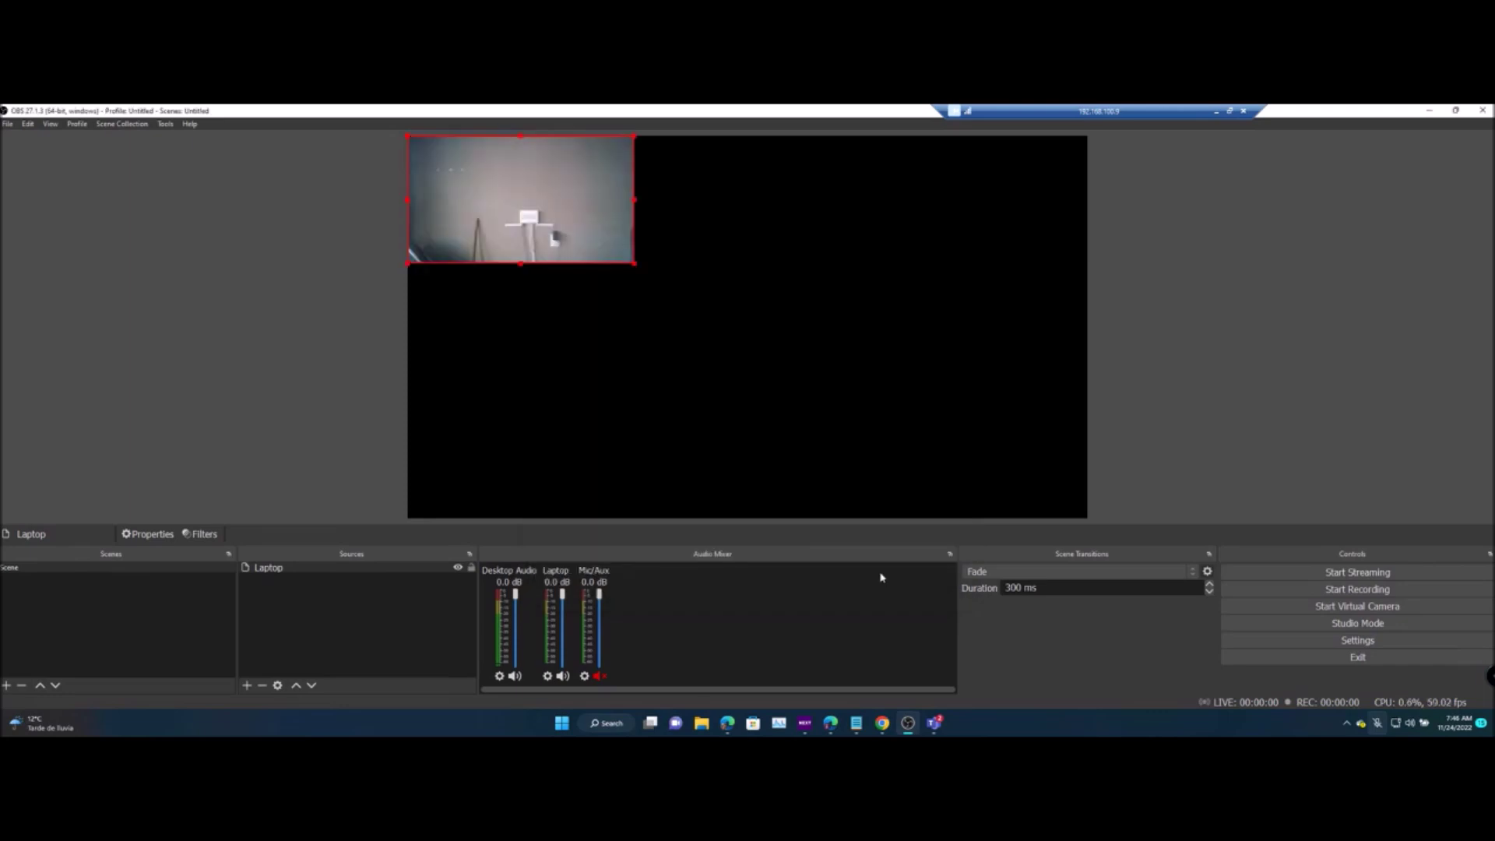
drag(527, 189, 766, 309)
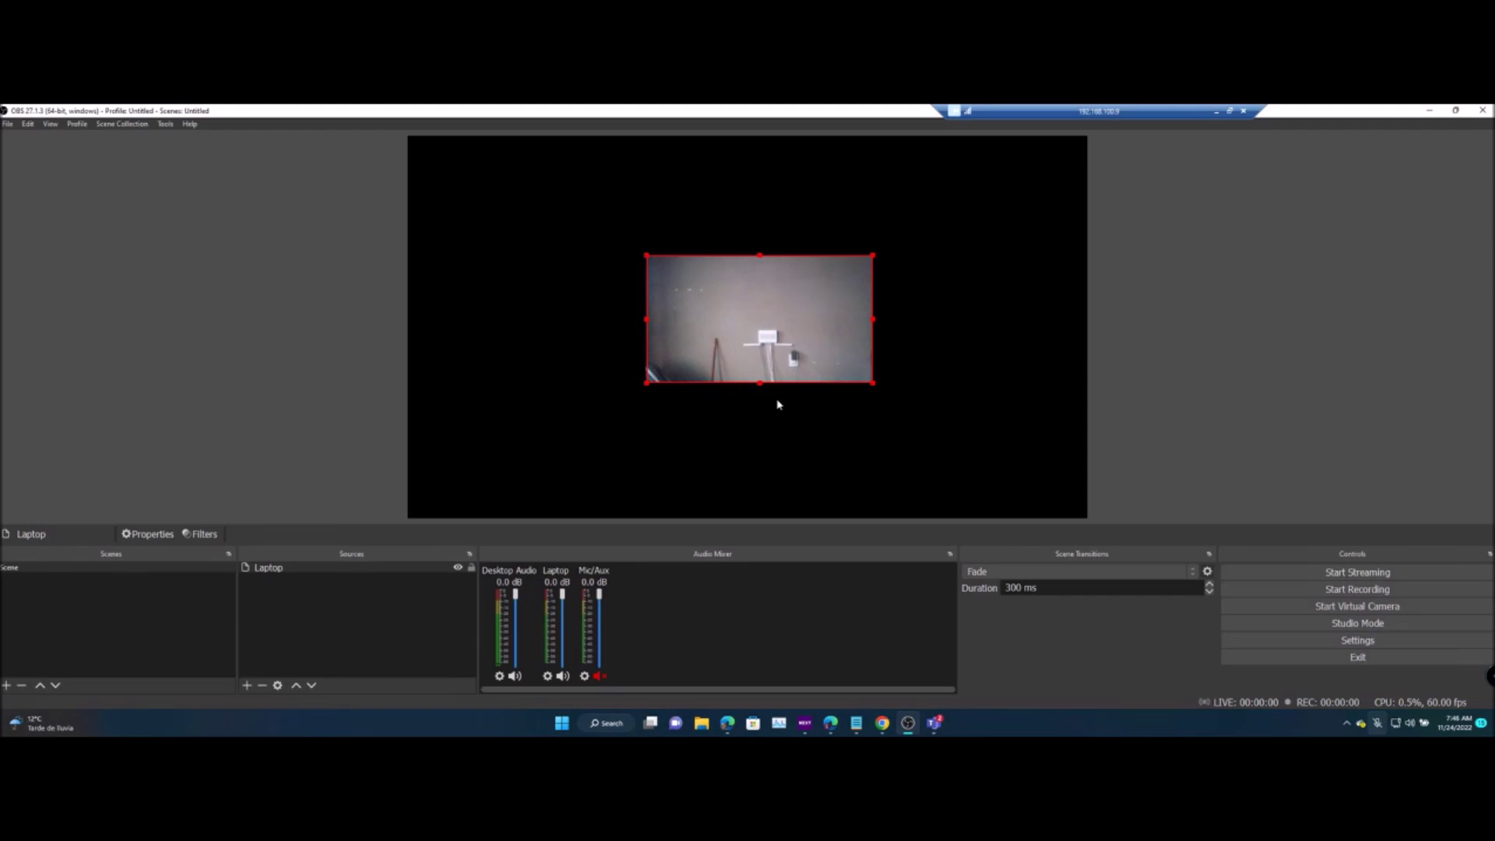
drag(676, 352, 484, 298)
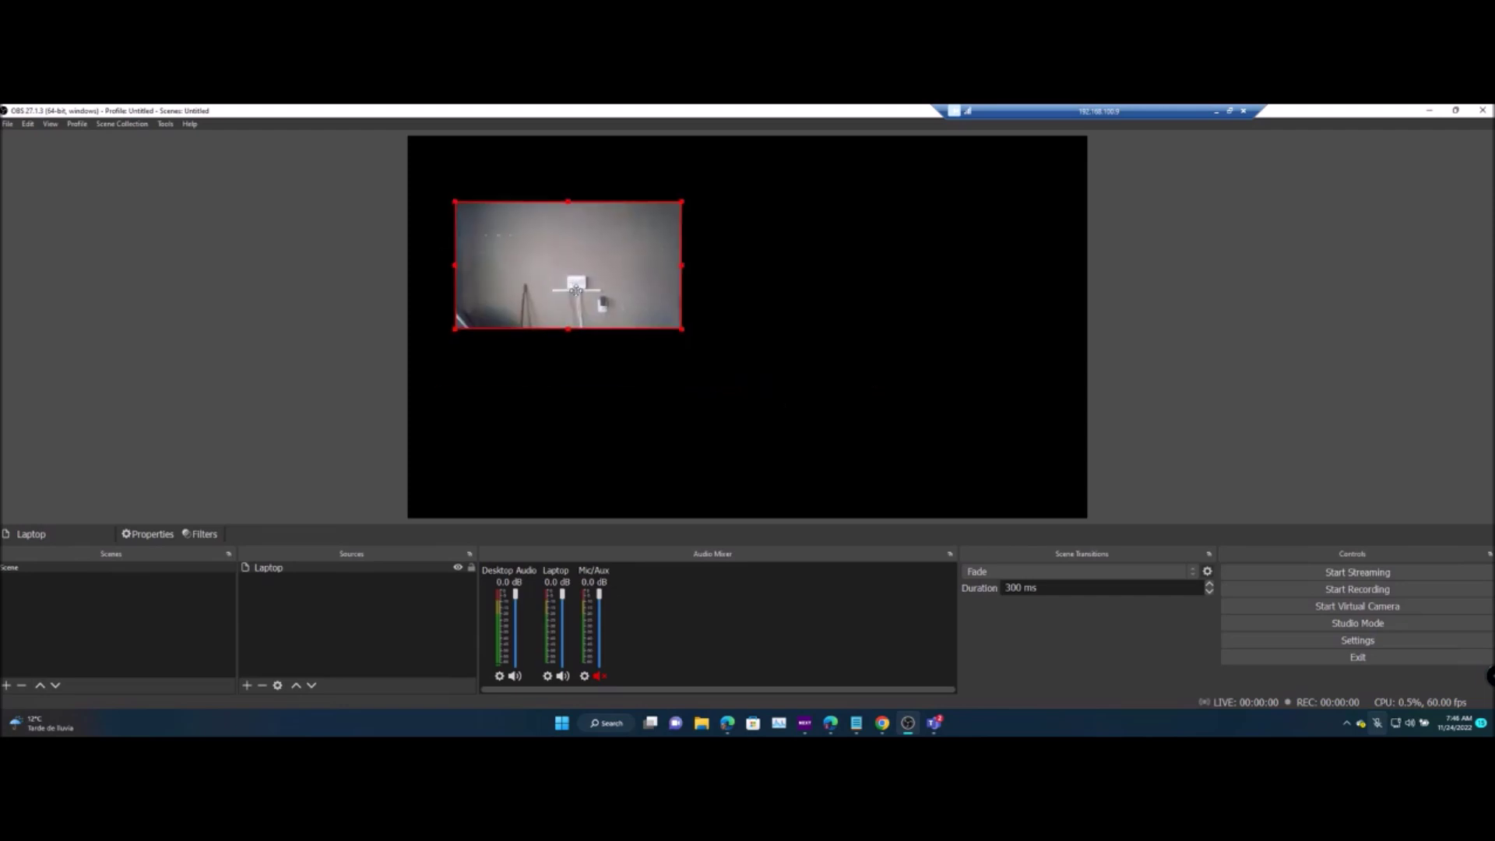
Dismiss the broadcast notice in the Teams meeting, minimize the meeting and move the Laptop source slightly lower on the OBS Studio canvas.
mouse_move(935, 724)
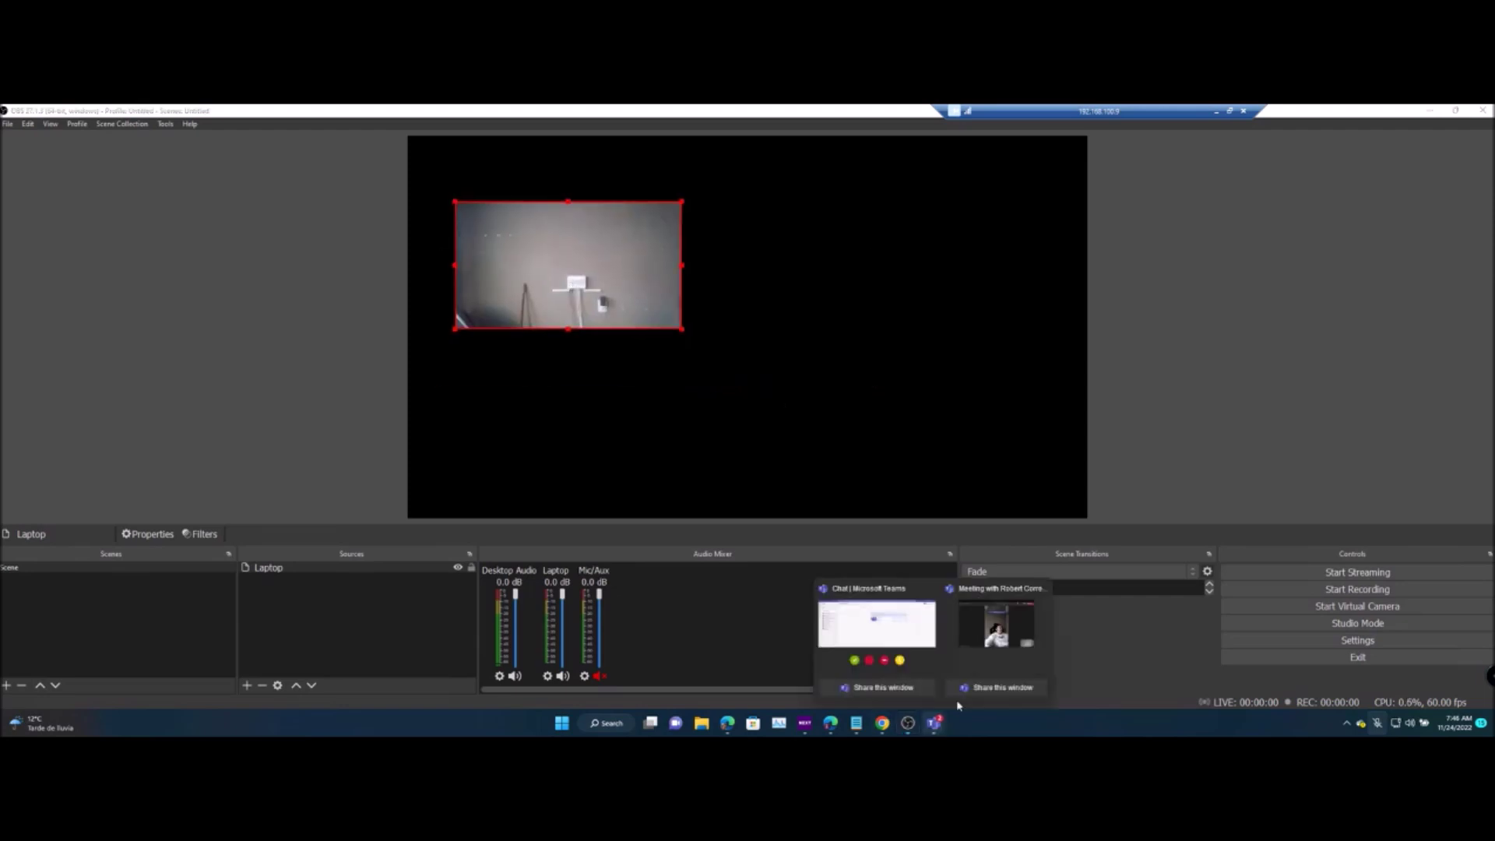
click(1004, 650)
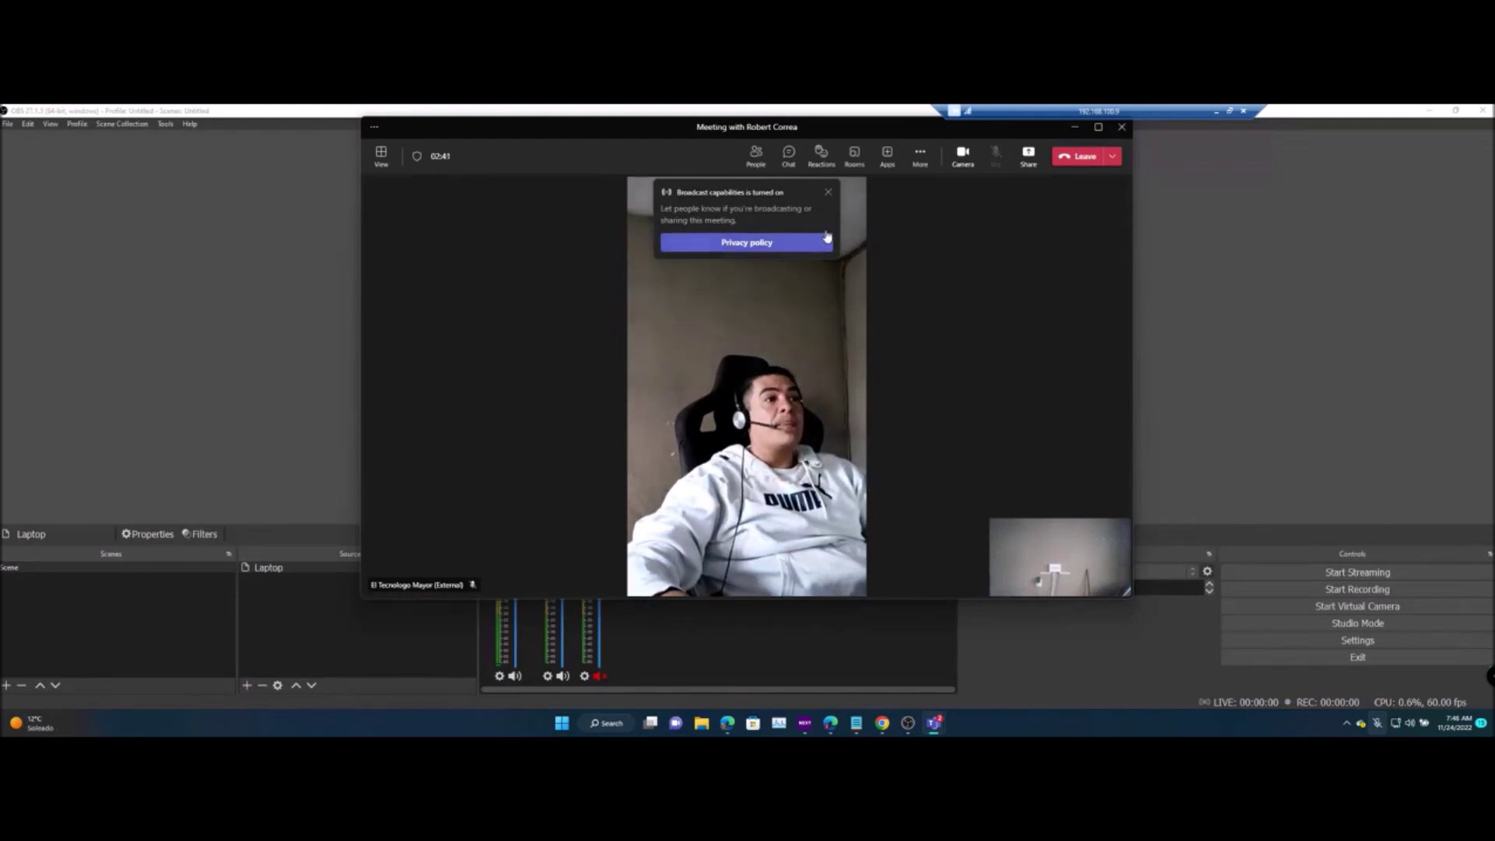
click(828, 193)
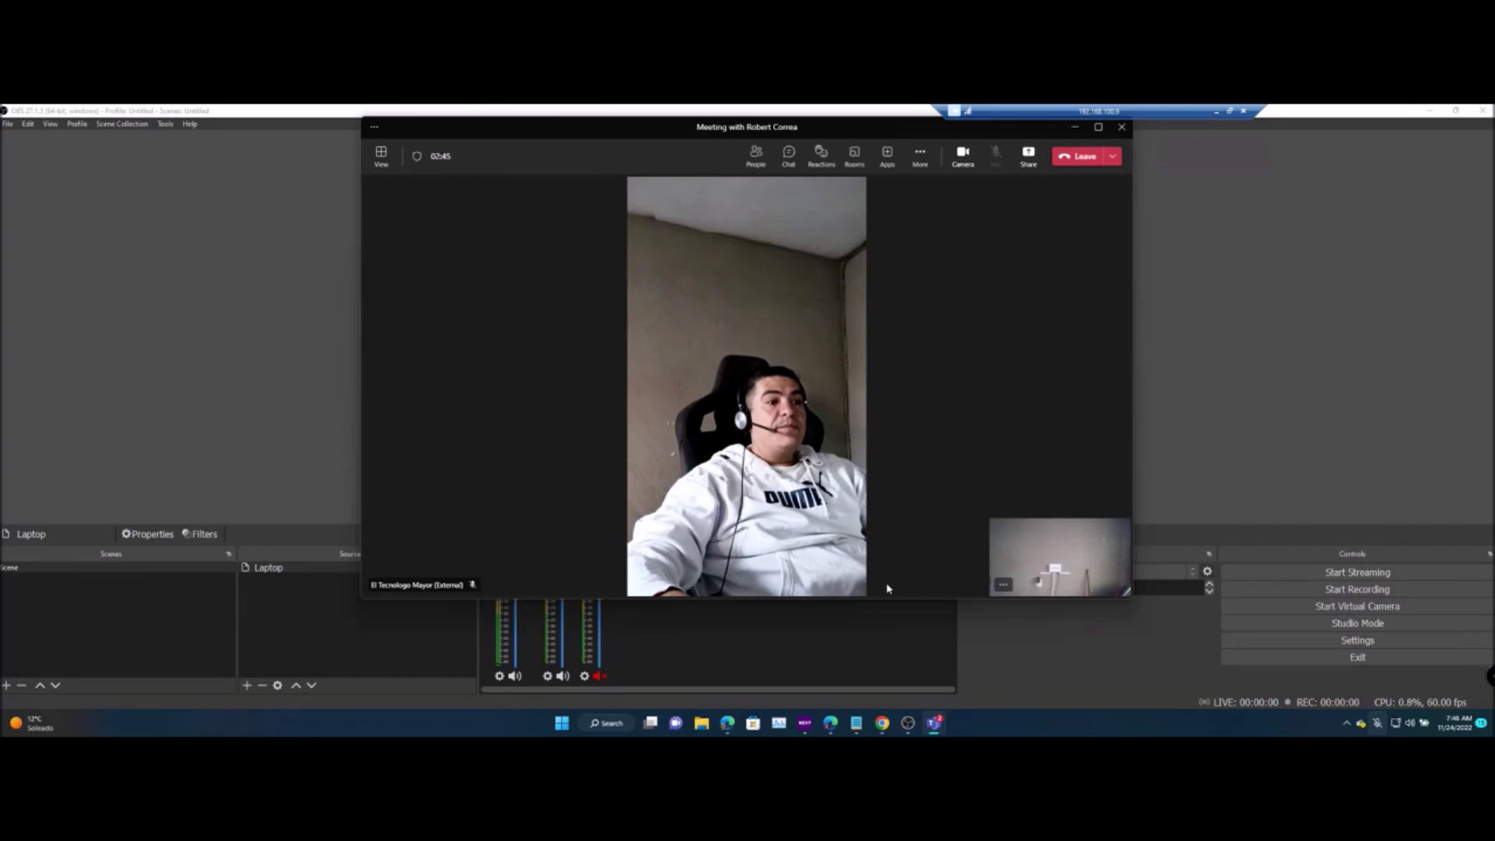
click(1072, 129)
drag(600, 302, 594, 325)
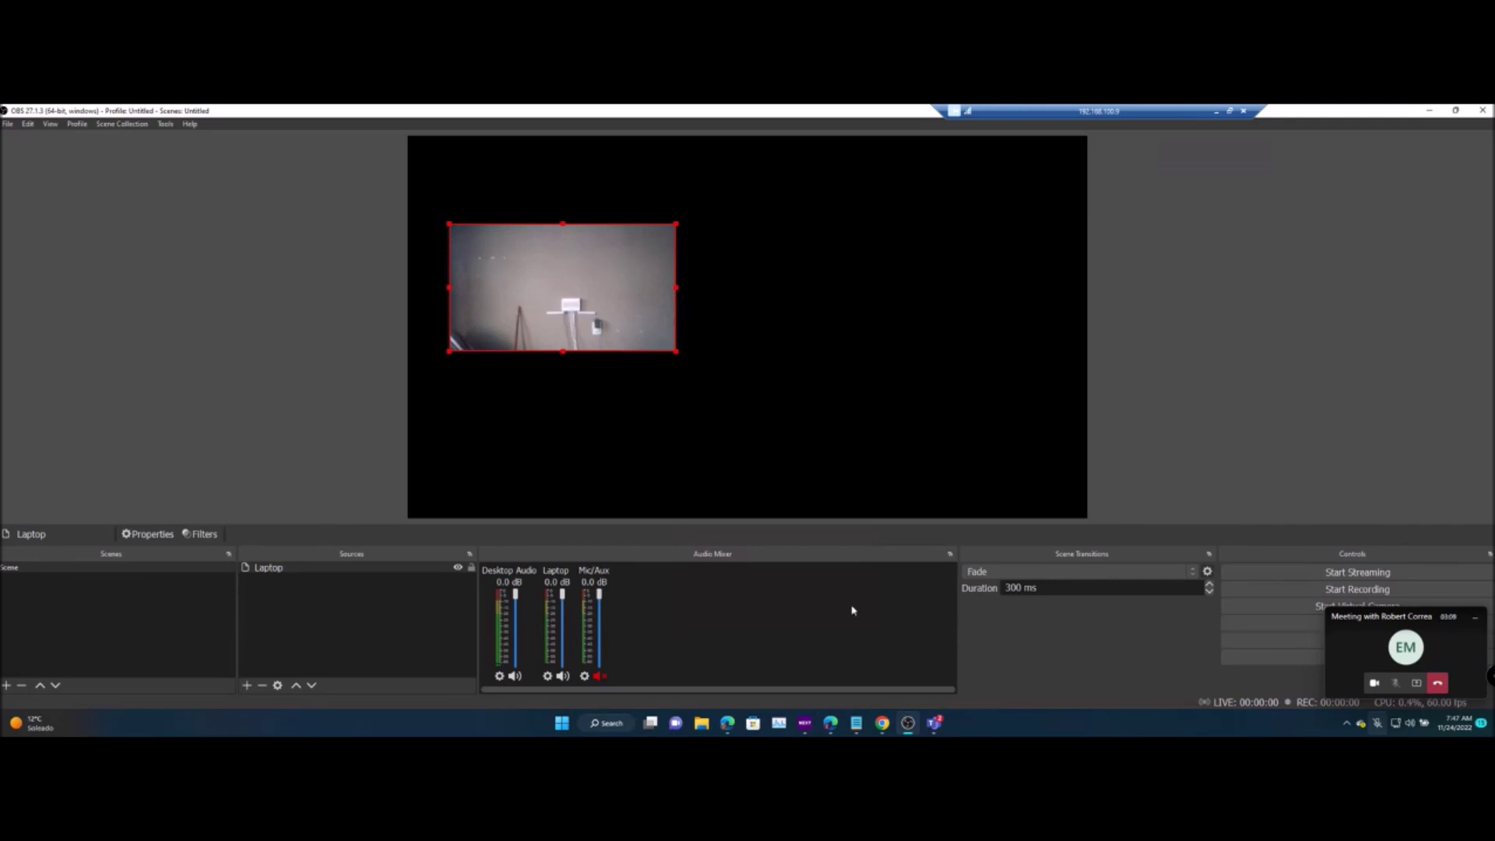
Create a new NDI source named Cel in the scene and assign it the MS Teams - Shared screen feed.
click(247, 685)
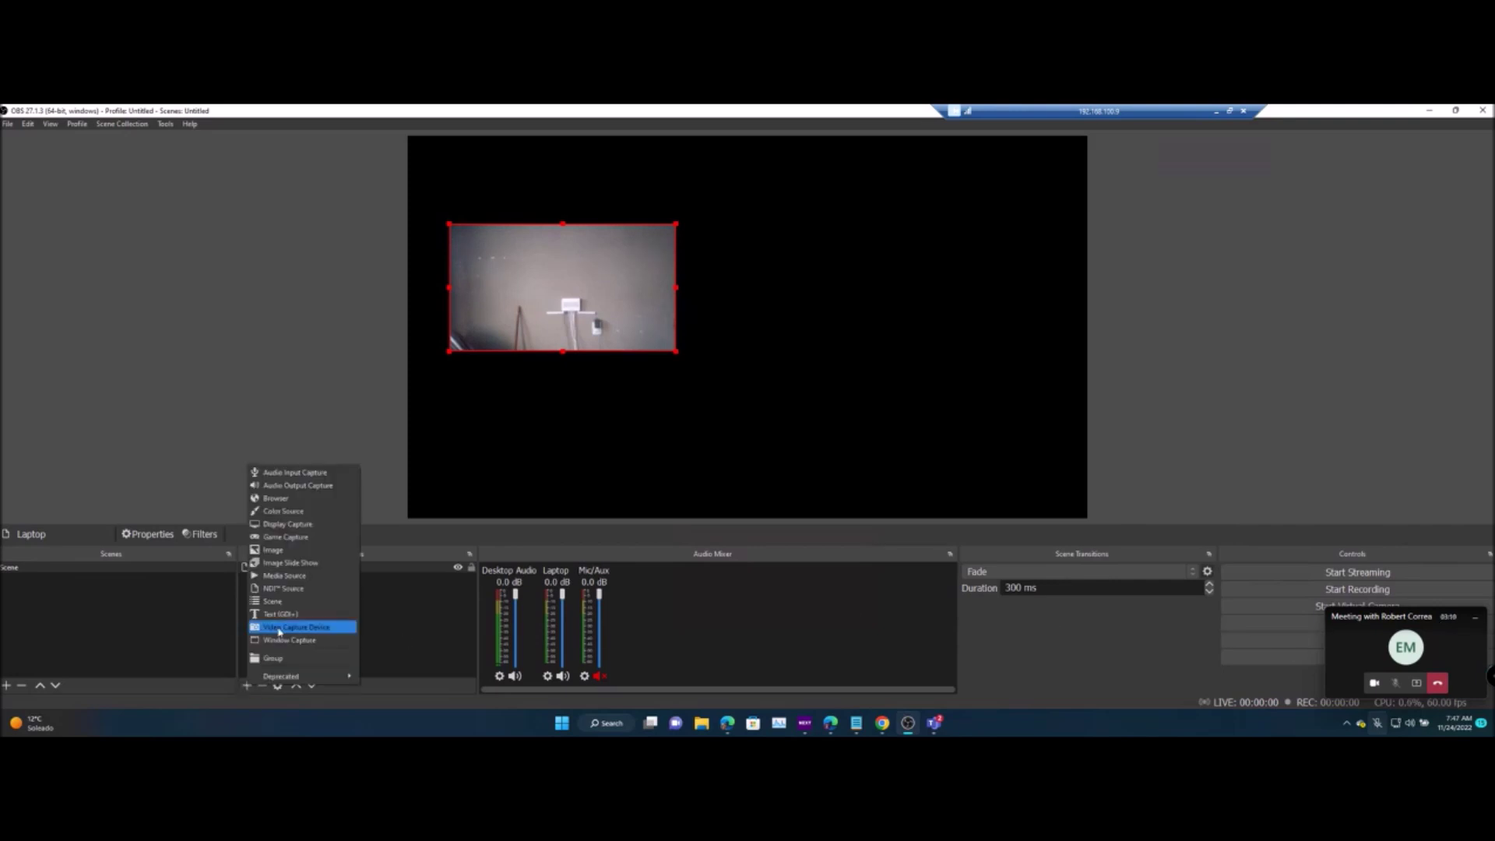
click(285, 589)
text(Cel)
key(Return)
click(931, 450)
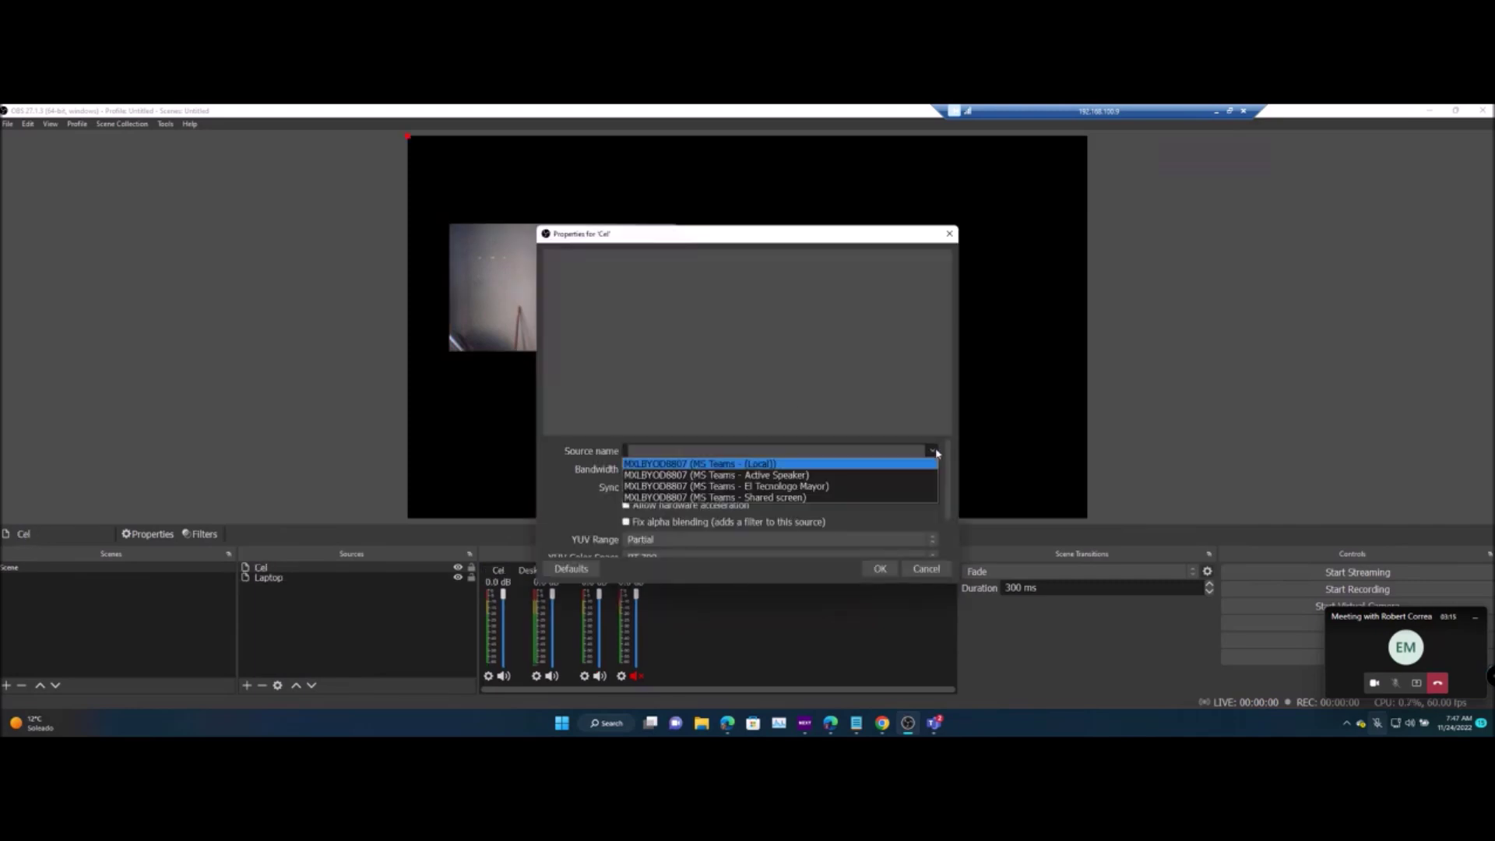
click(767, 498)
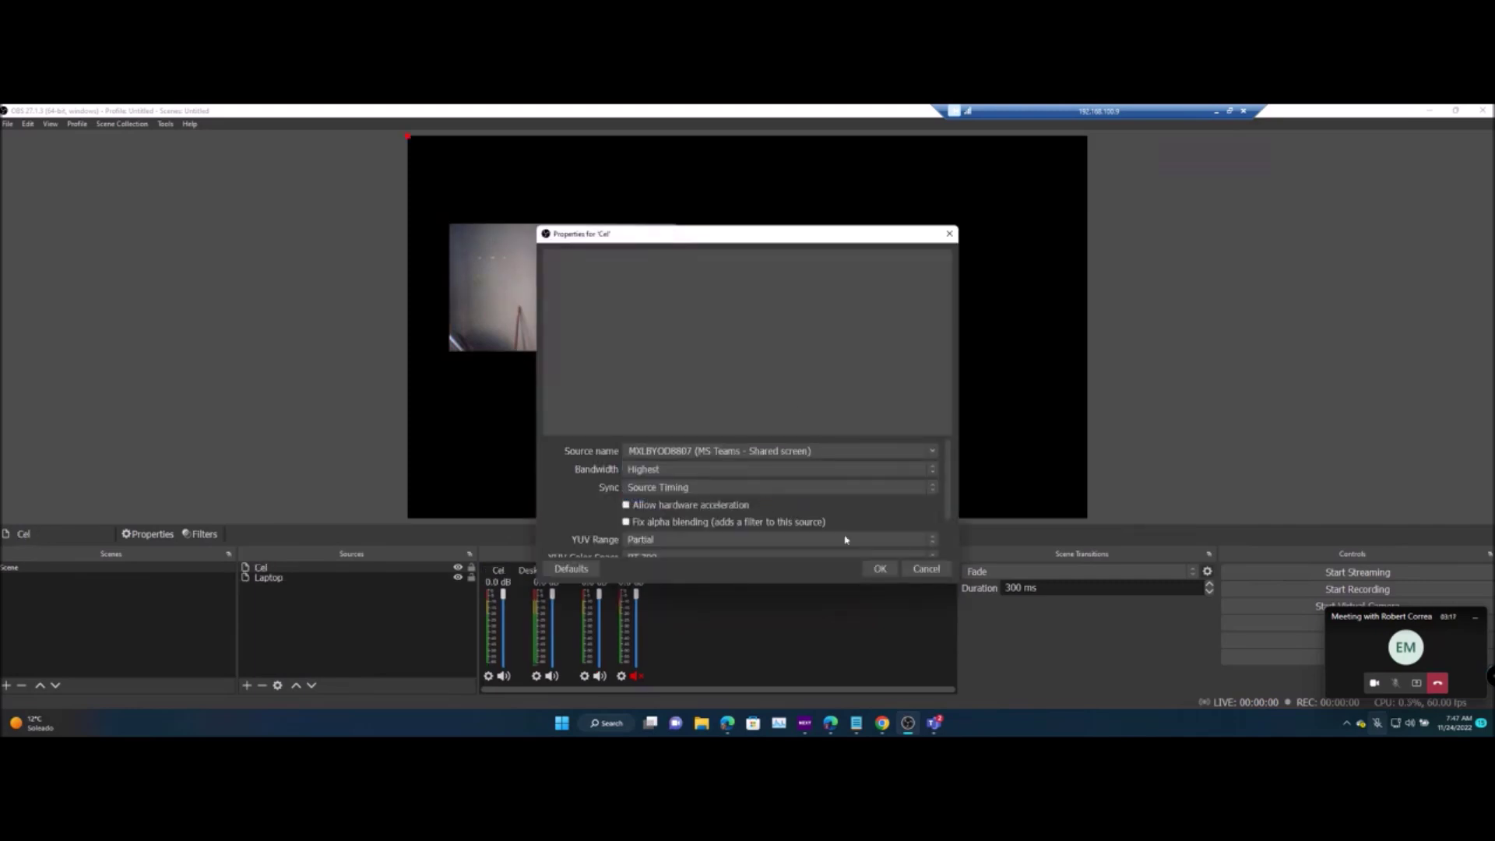
click(880, 569)
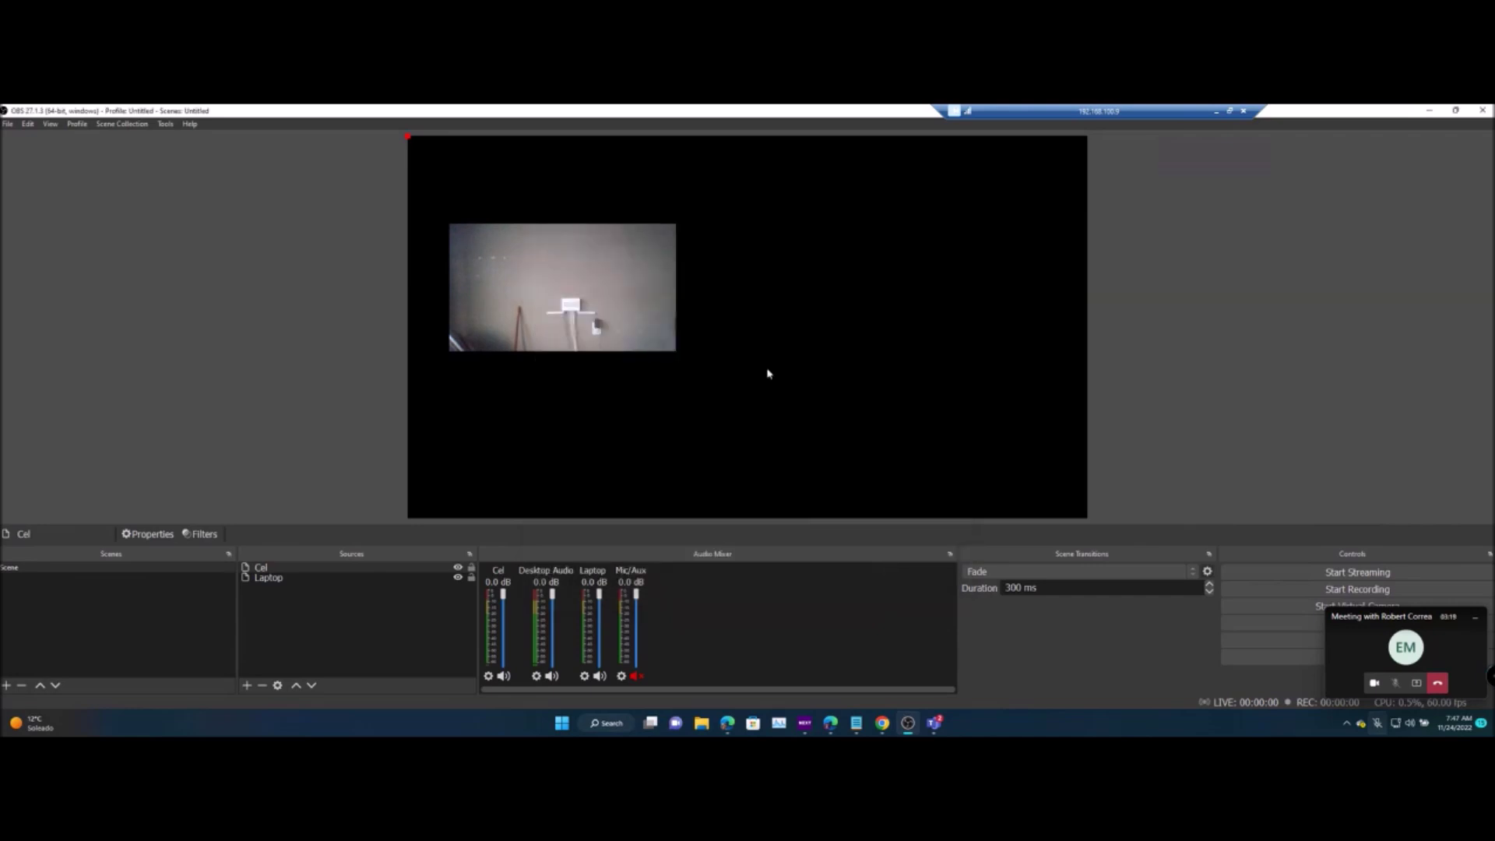
Scale down the Cel video and place it in the right half of the canvas, beside the Laptop video.
drag(764, 361, 973, 390)
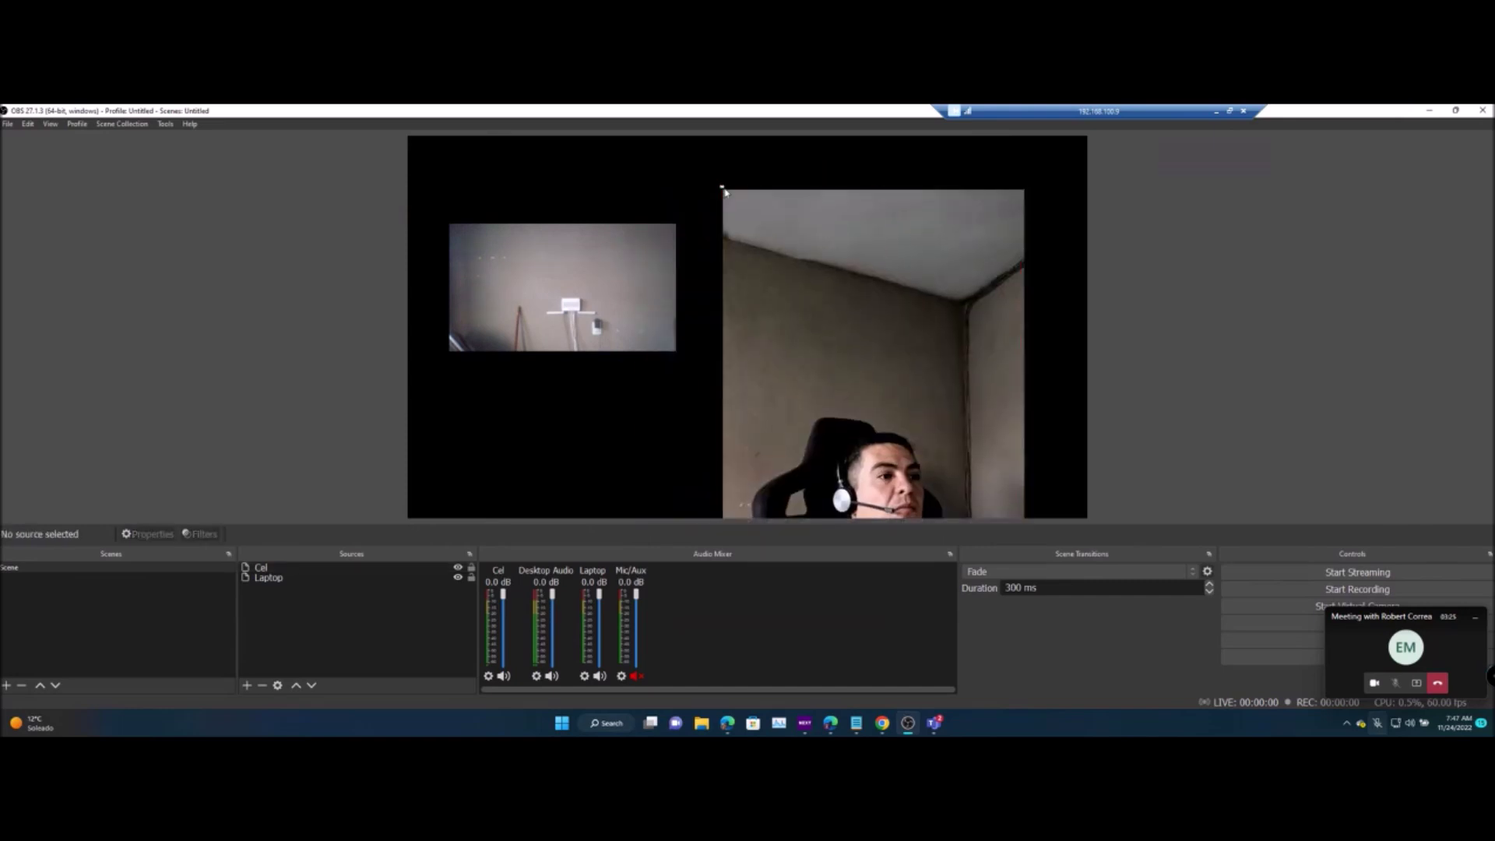
drag(723, 190, 846, 156)
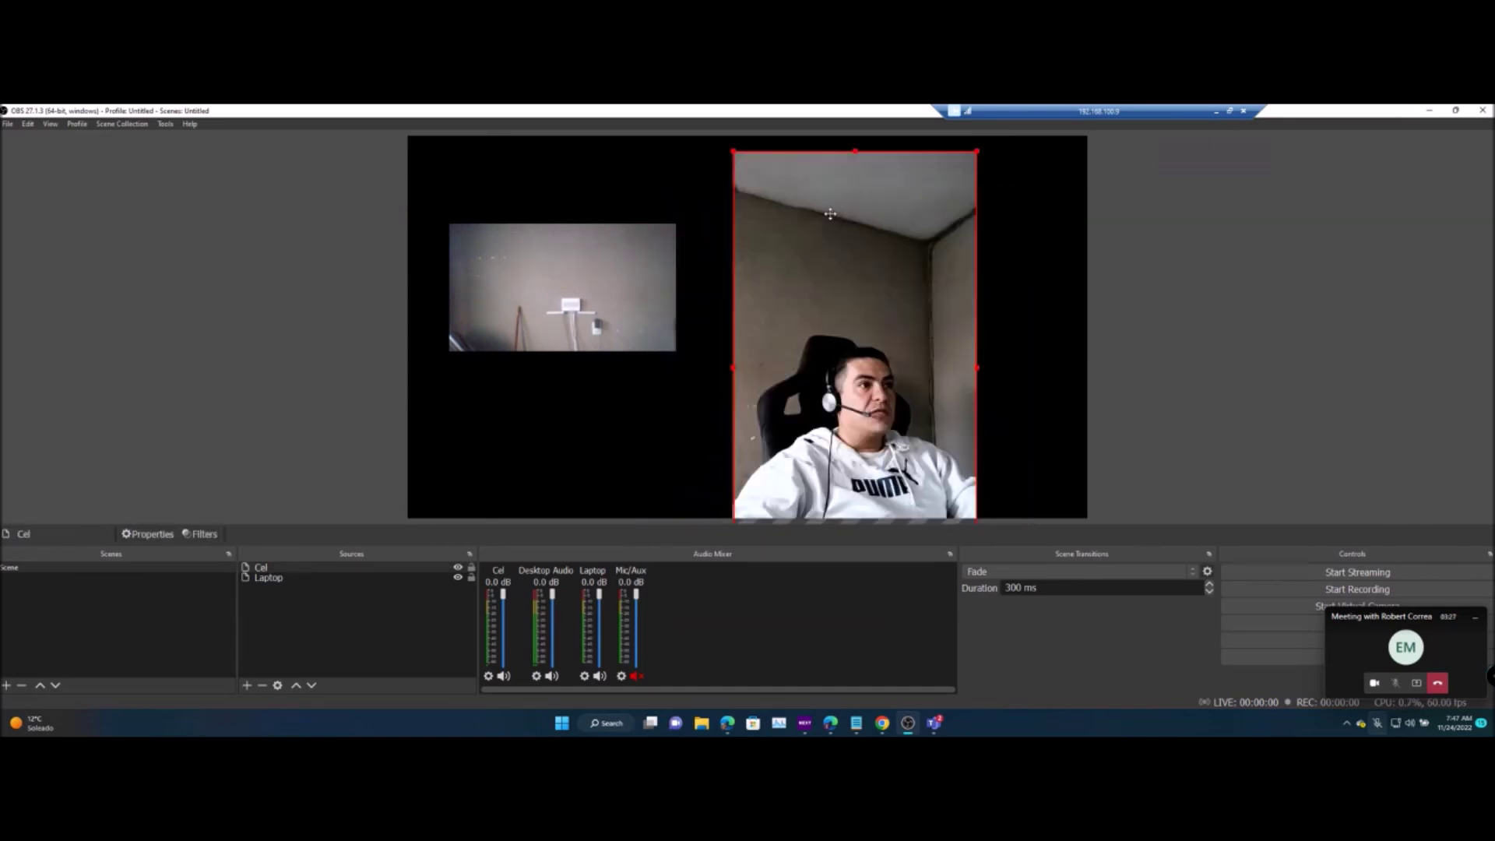
drag(733, 158, 776, 201)
drag(859, 298, 909, 281)
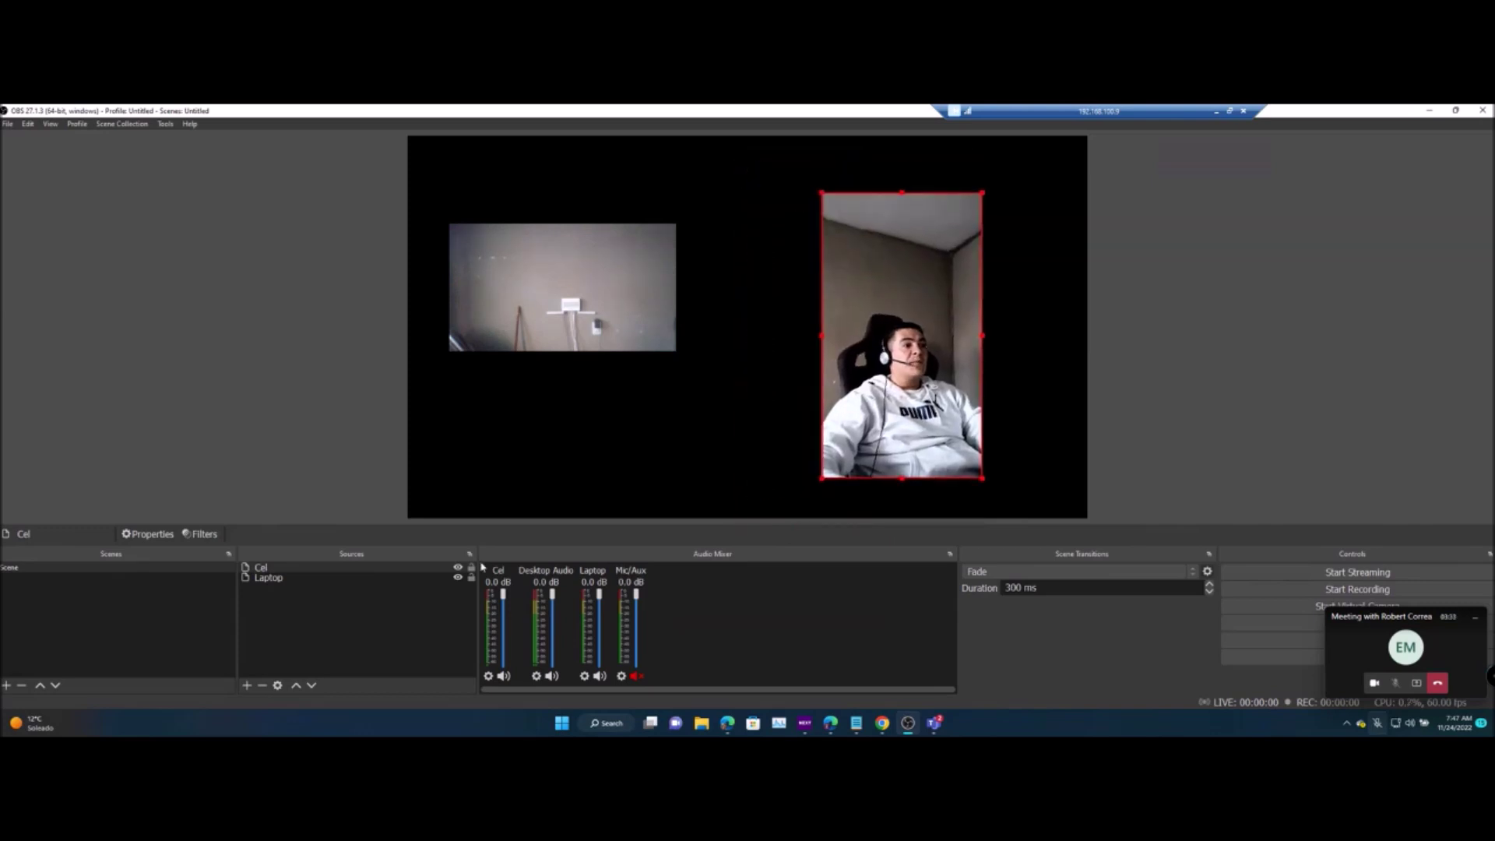
Change the Cel source's NDI feed to the other meeting participant's MS Teams feed.
click(289, 572)
double_click(289, 572)
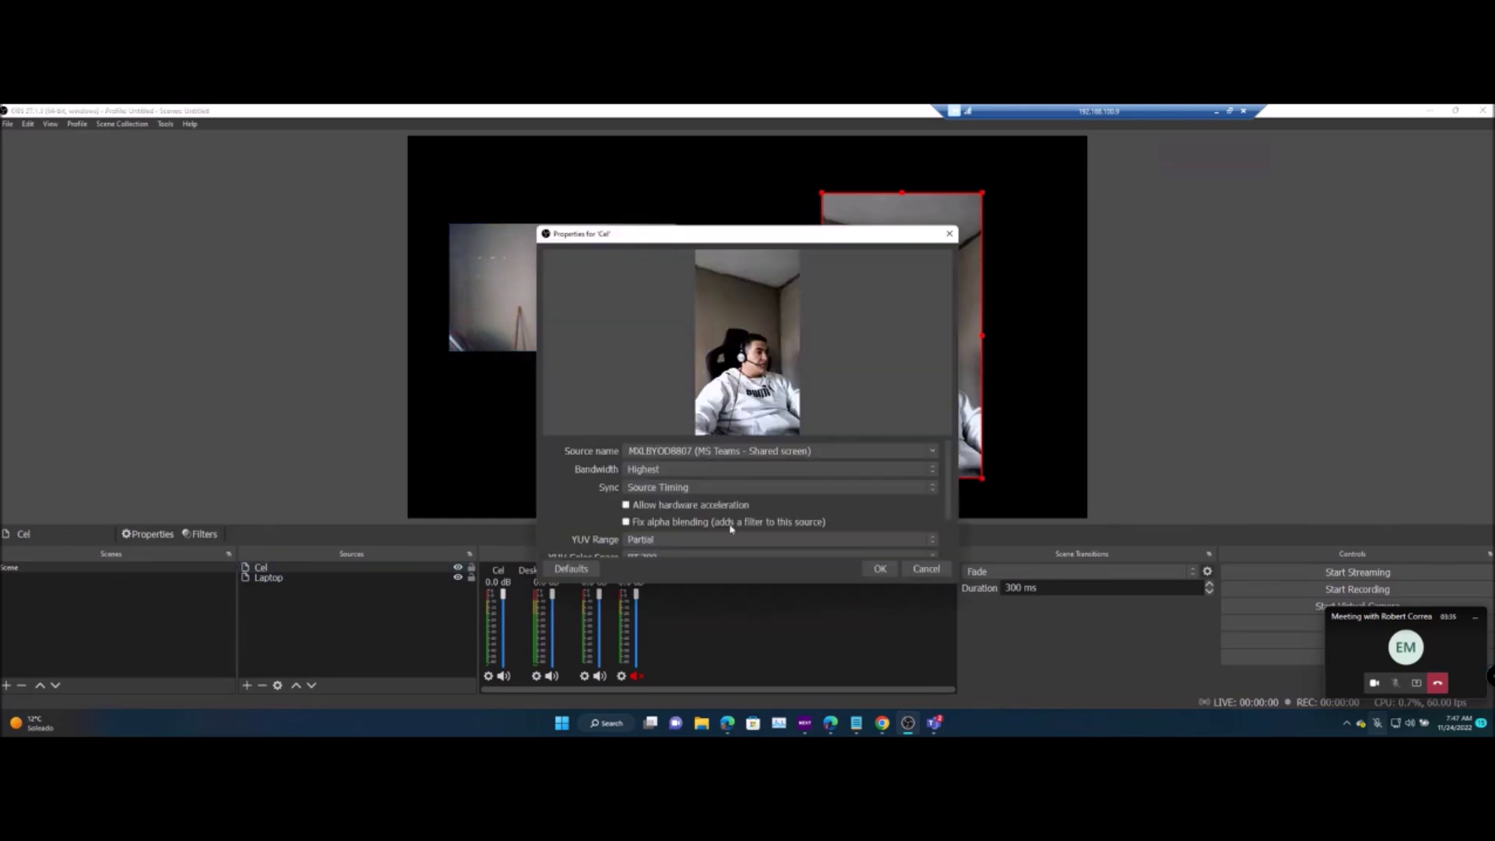
click(779, 451)
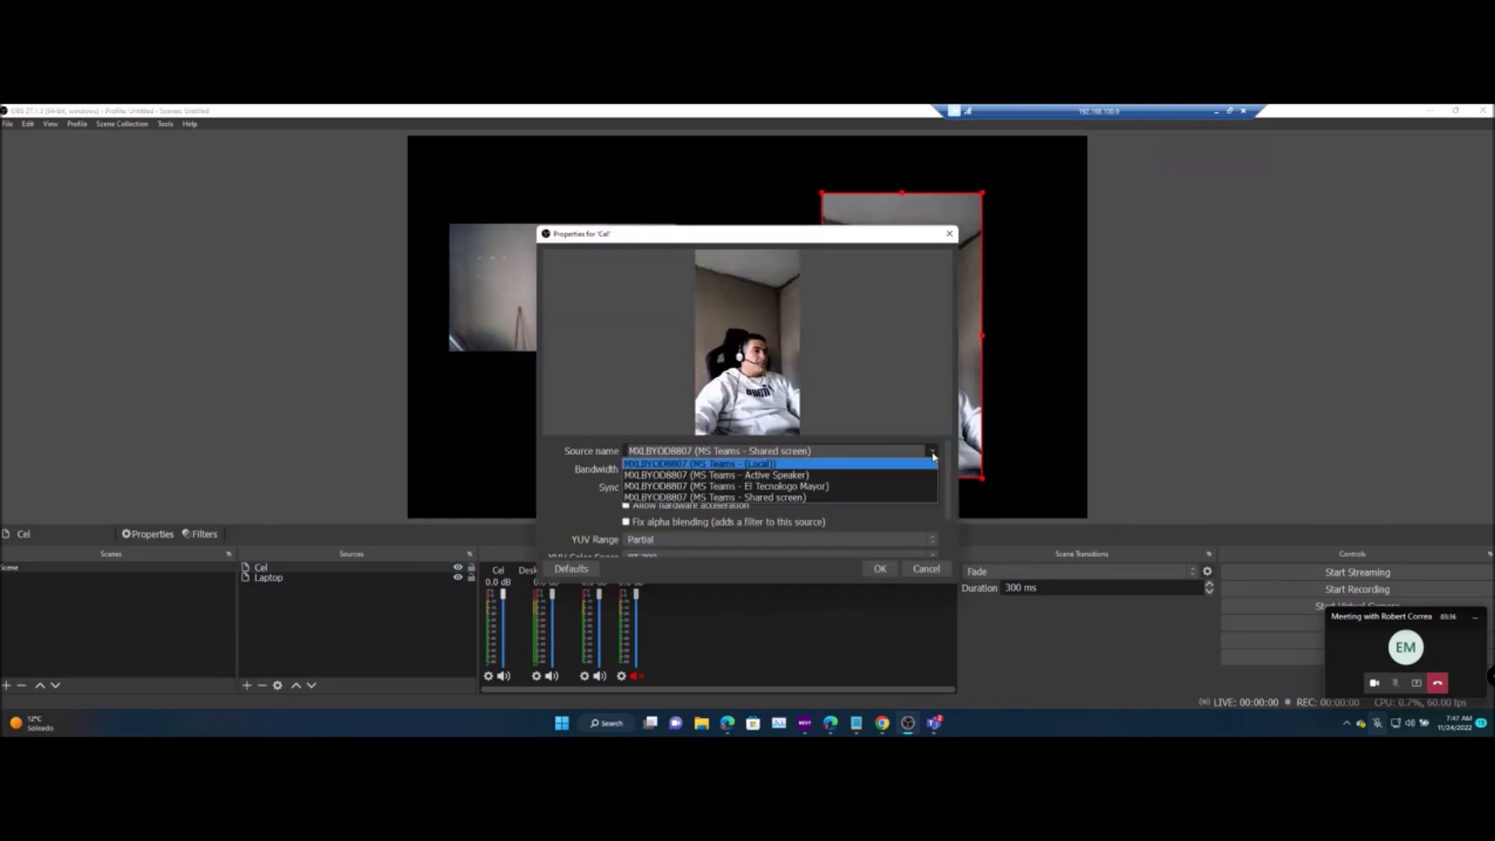
click(814, 485)
click(879, 569)
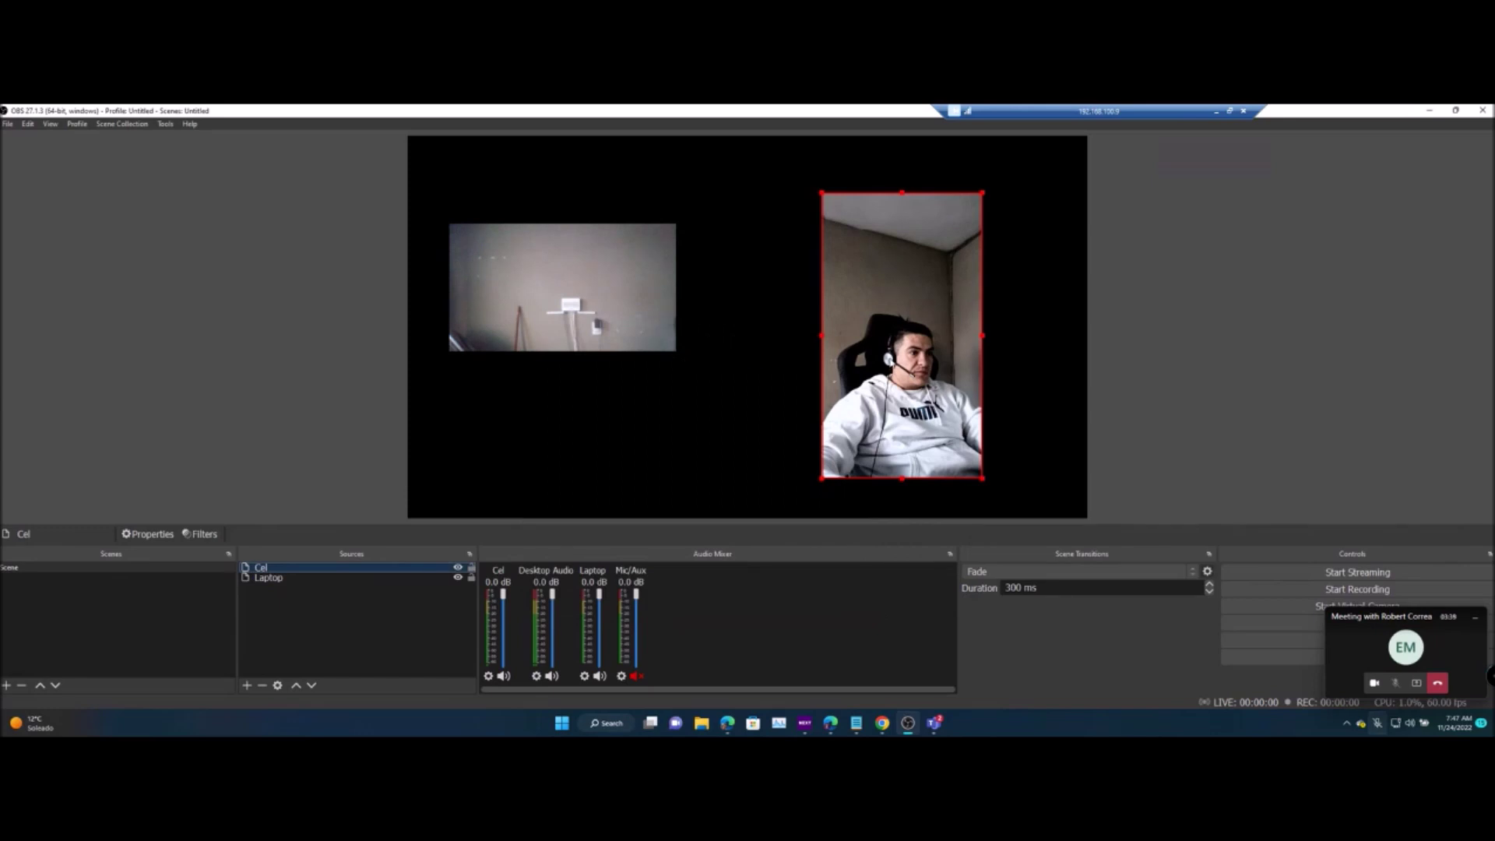
Readjust the Cel video's size and position in the right half of the canvas and move the Laptop video closer to it.
drag(844, 343, 796, 384)
drag(935, 351, 937, 354)
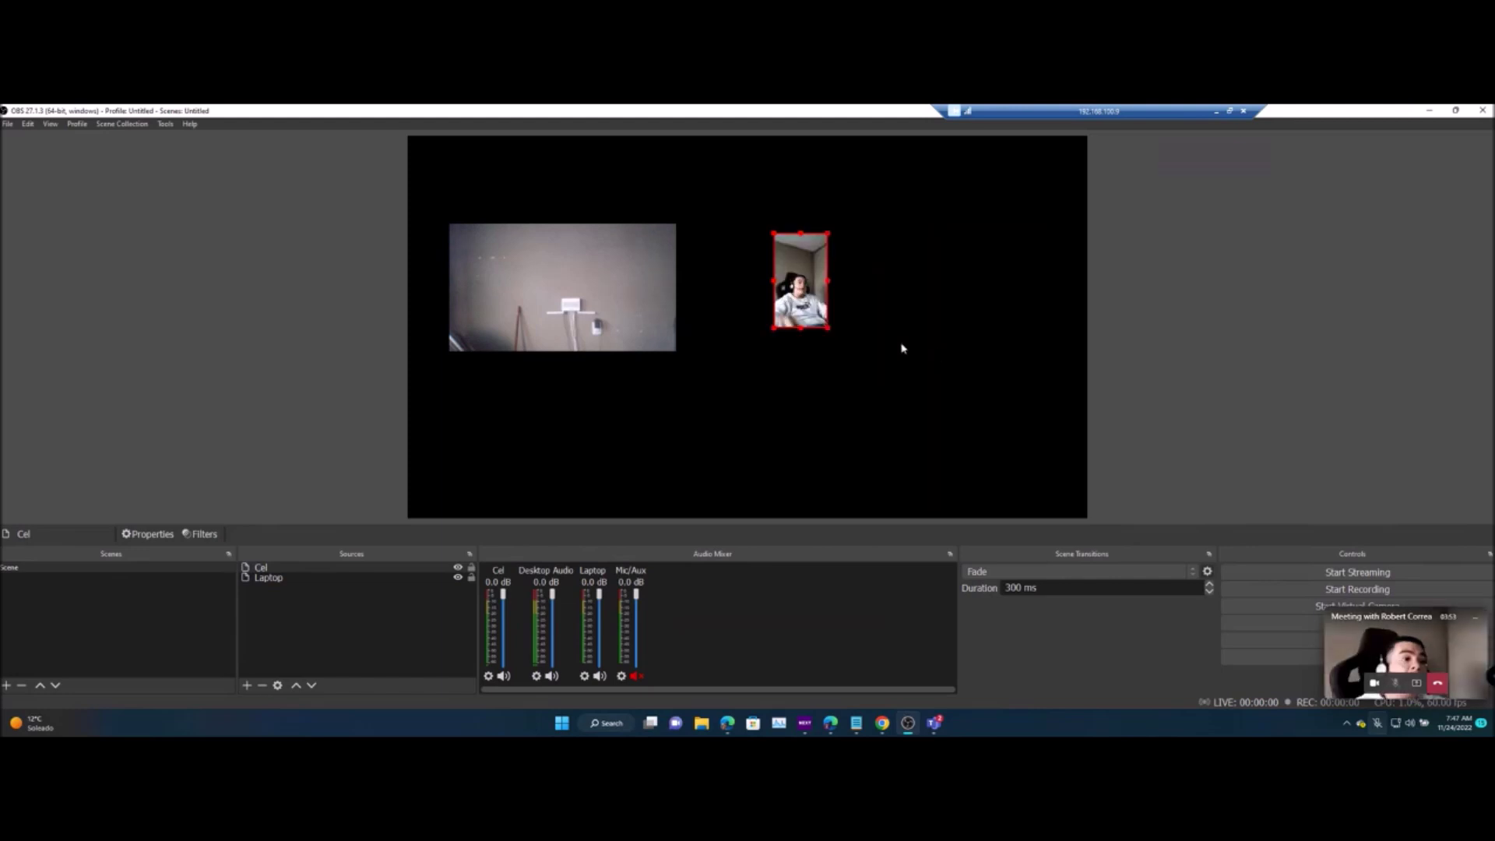
drag(934, 378, 931, 318)
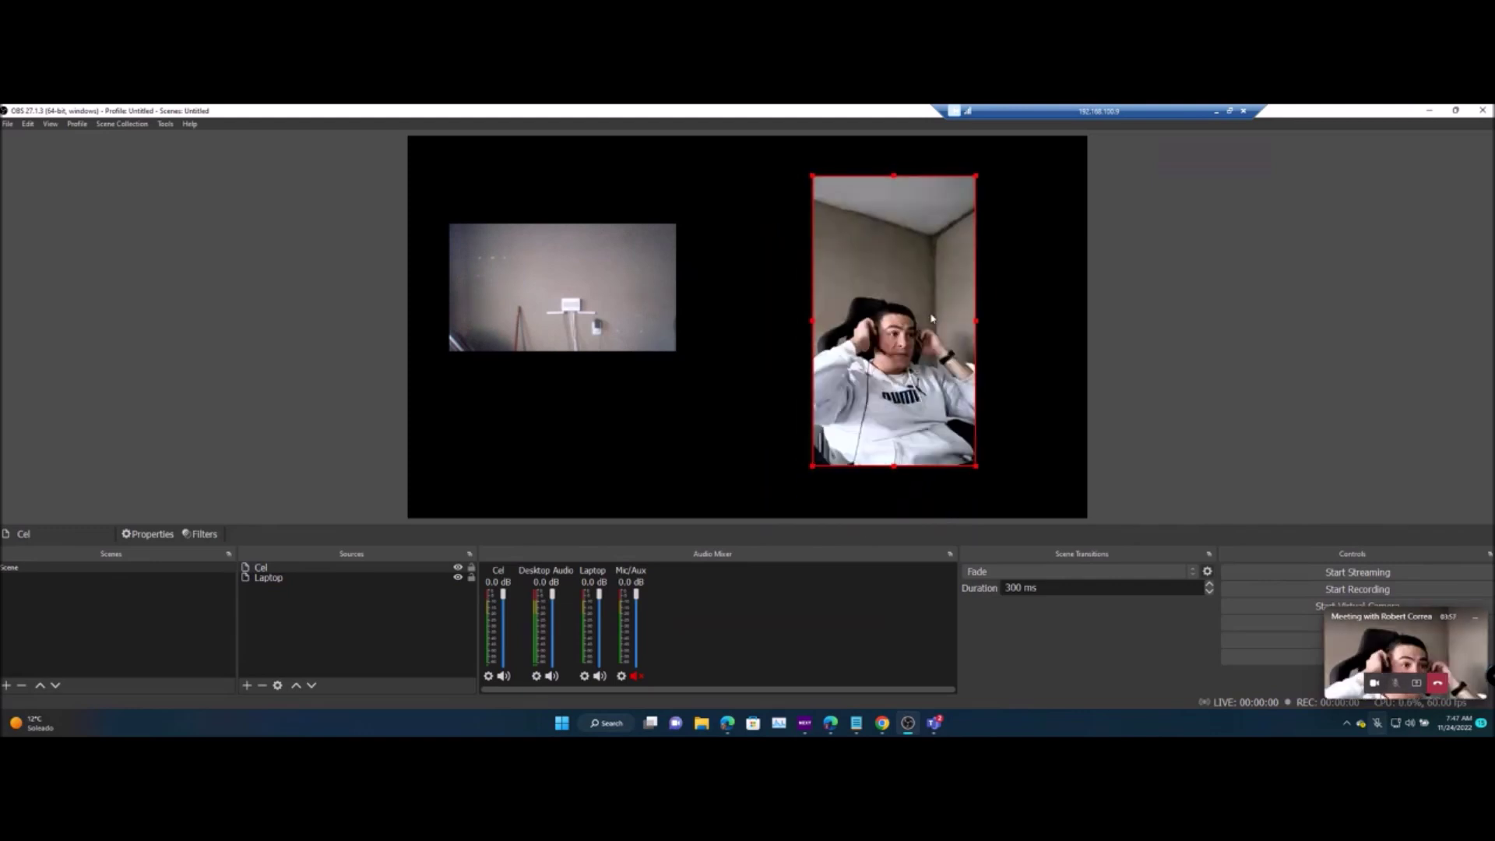
drag(884, 321, 896, 334)
drag(494, 252, 554, 295)
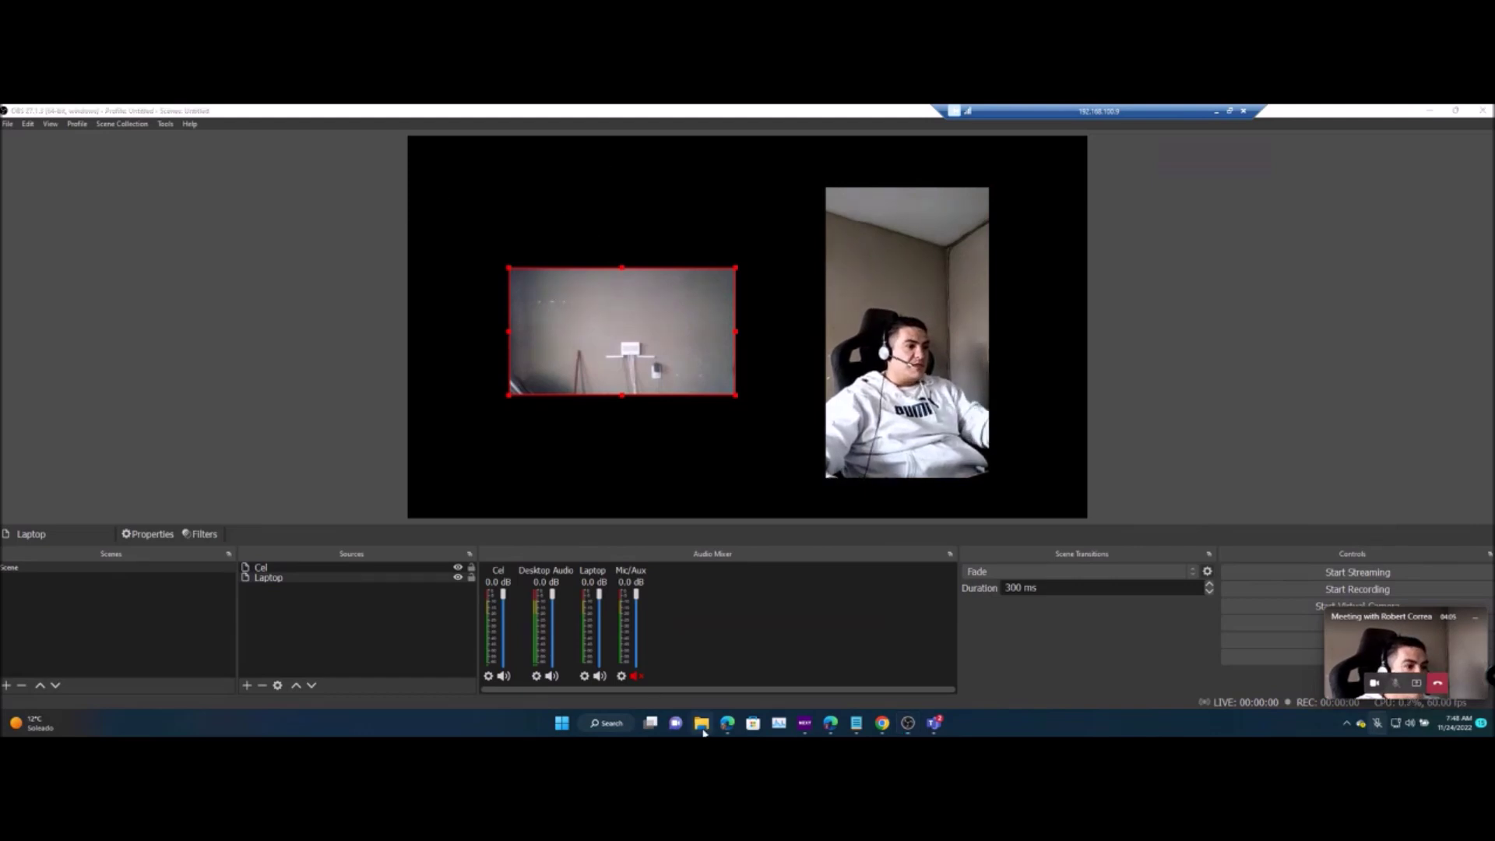
Open the Pictures folder in File Explorer and look through its images for a scene background.
click(702, 724)
click(701, 724)
click(702, 723)
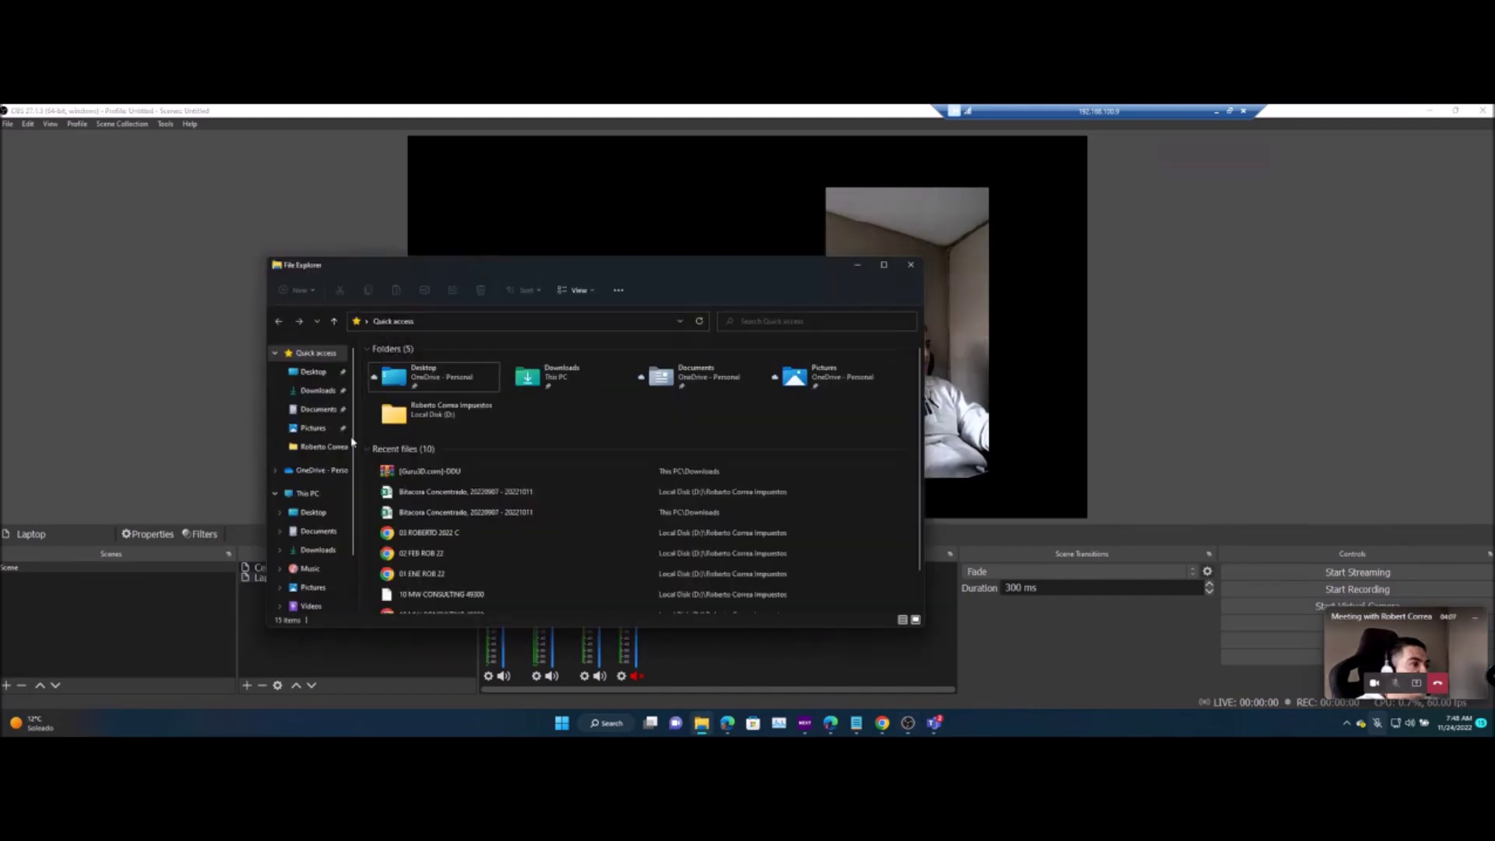
click(311, 428)
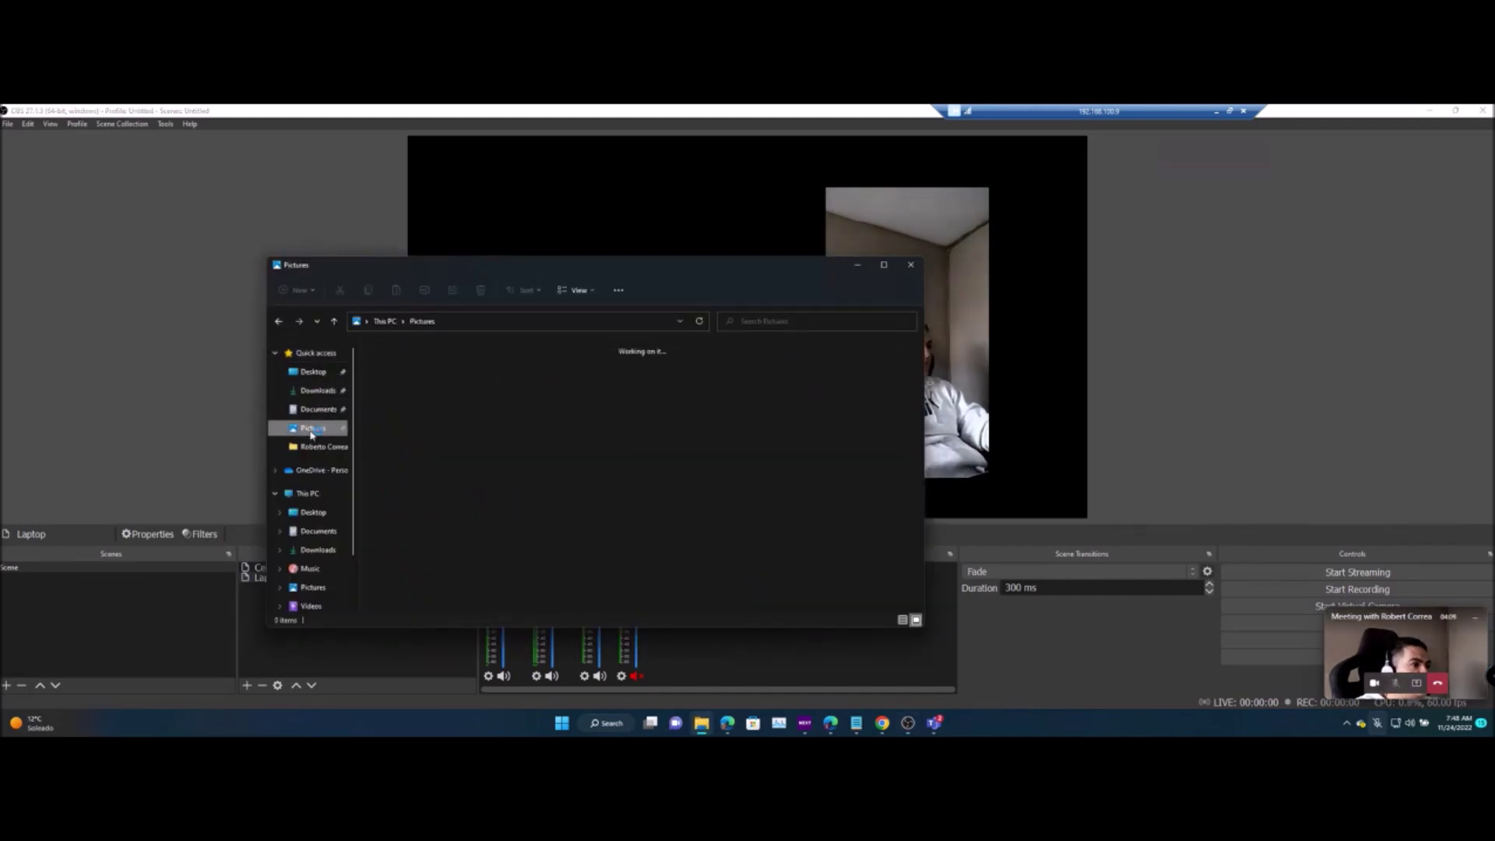
scroll(704, 544, down, 2)
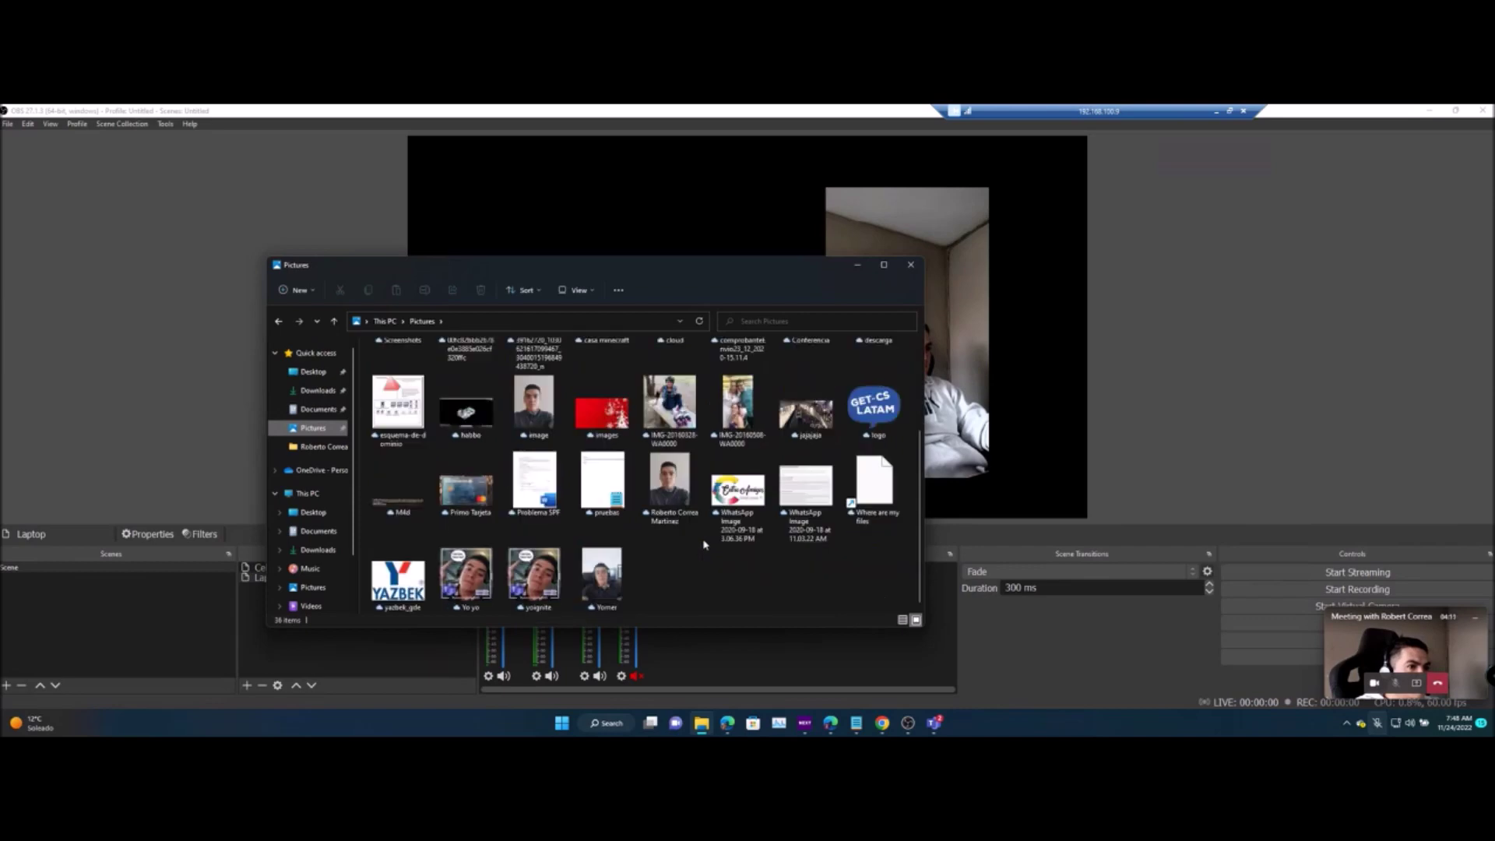
scroll(688, 576, up, 3)
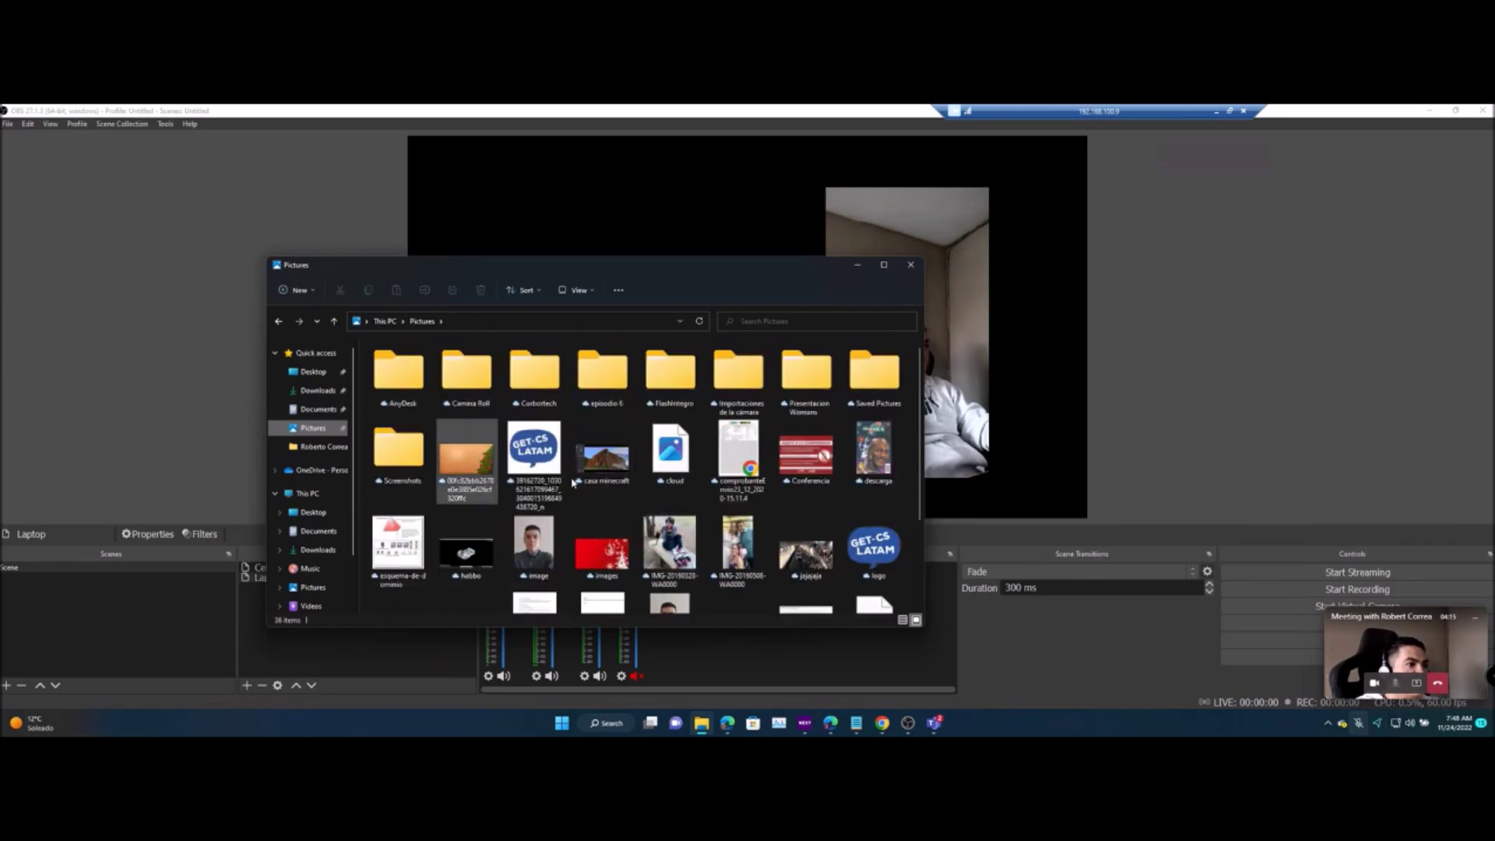
Add the casa minecraft image from the Pictures folder to the OBS Studio sources and minimize File Explorer.
click(601, 470)
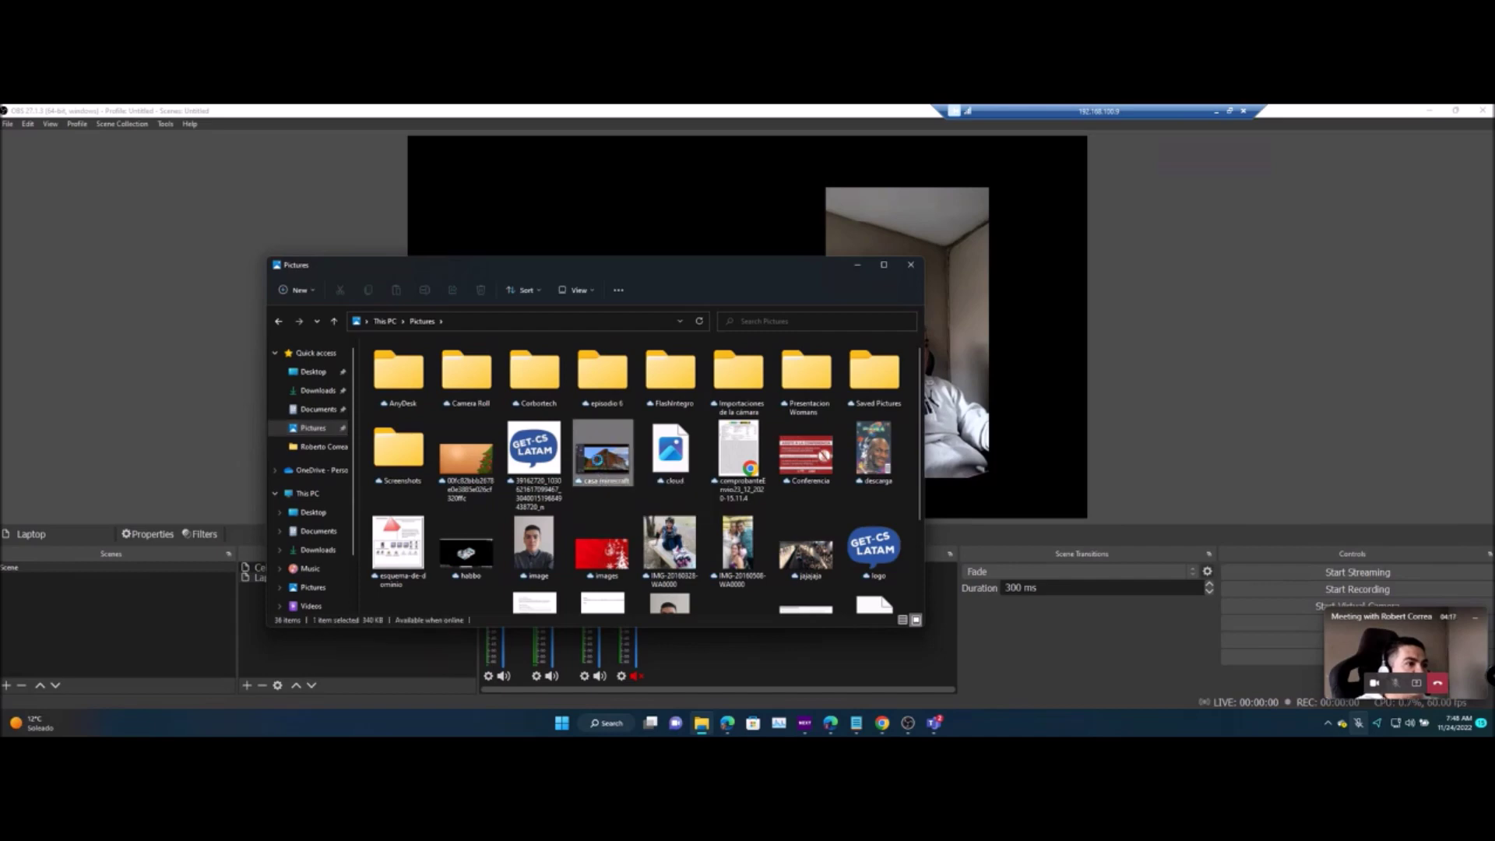
click(630, 253)
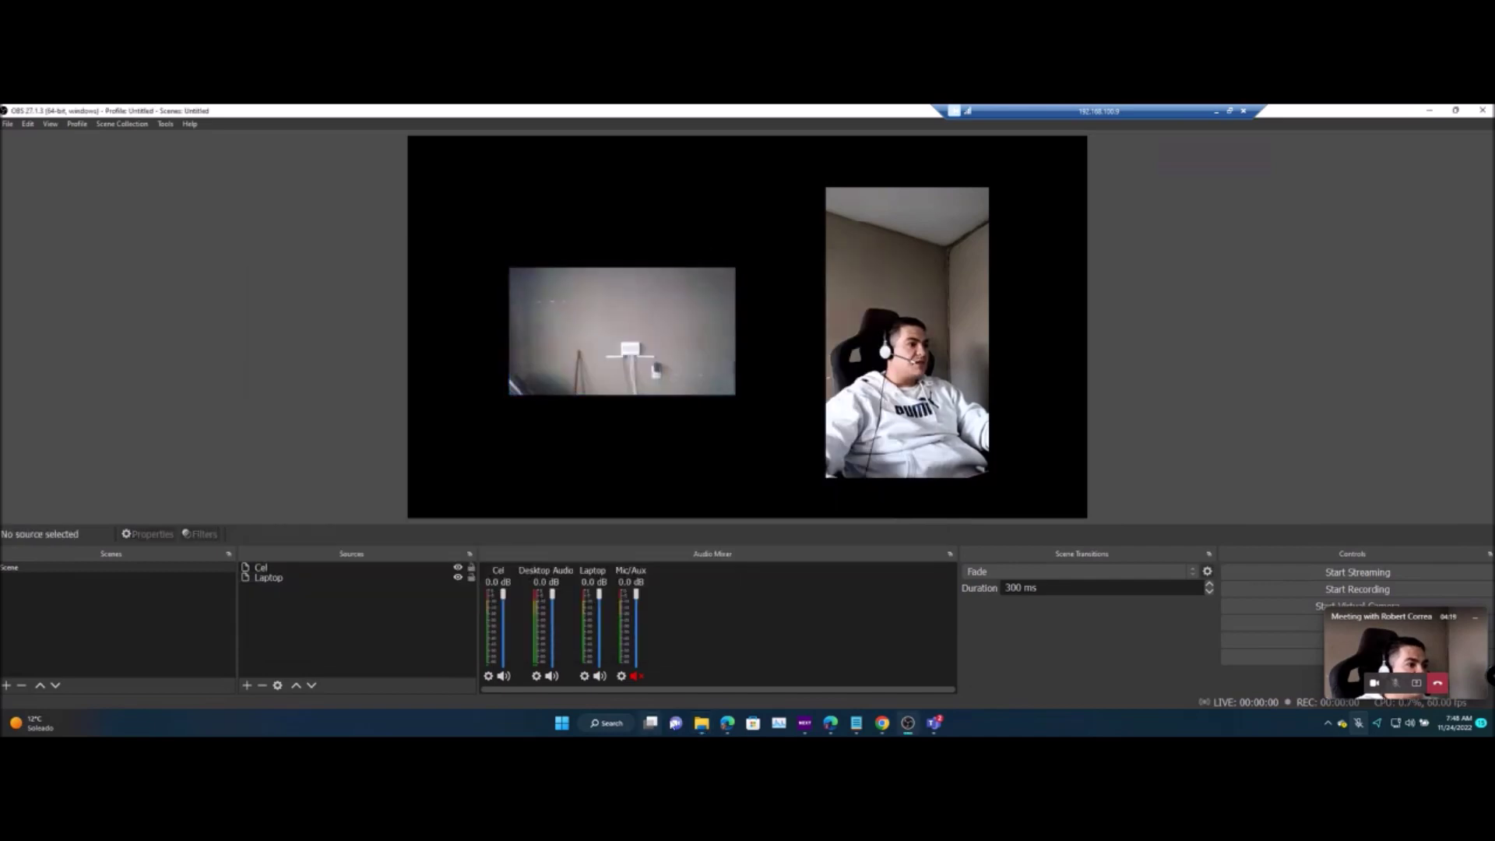
key(alt+Tab)
drag(667, 265, 1135, 255)
drag(1068, 446, 302, 593)
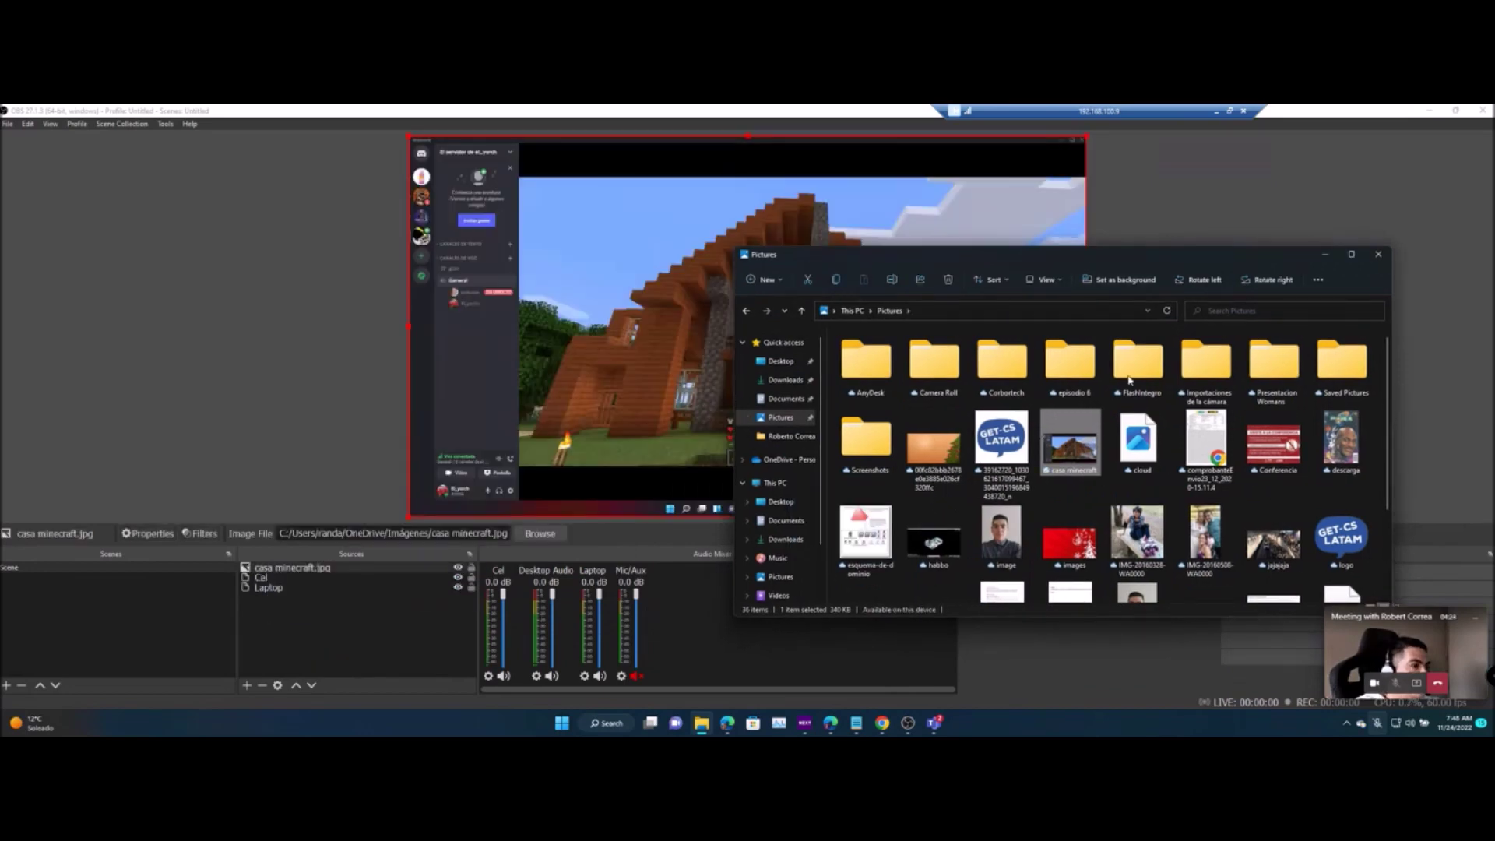
click(1324, 255)
Put casa minecraft.jpg below the Cel and Laptop sources and reposition both videos over the image.
click(280, 587)
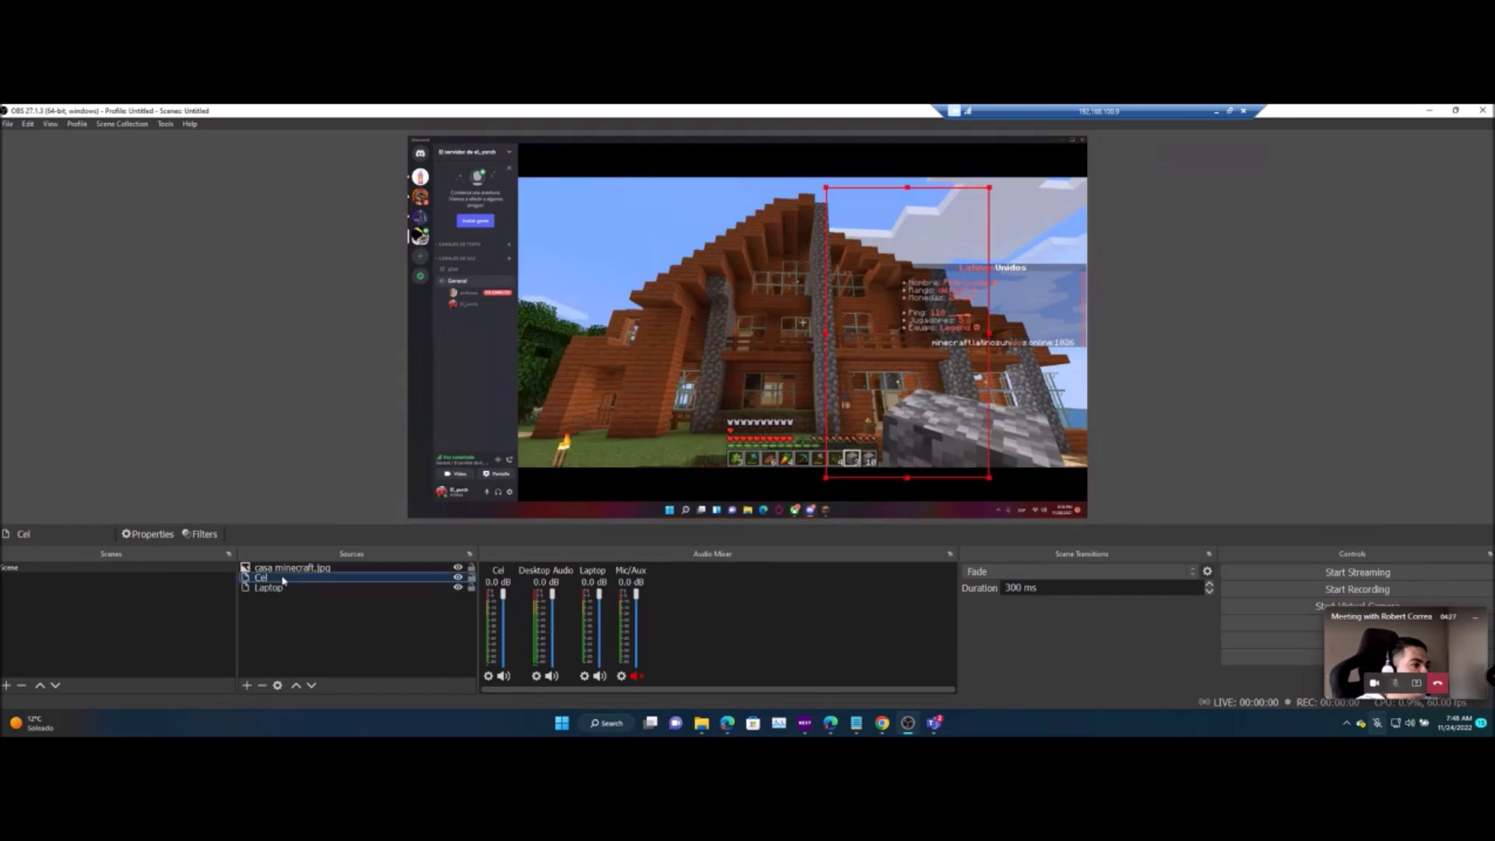
drag(292, 568, 306, 594)
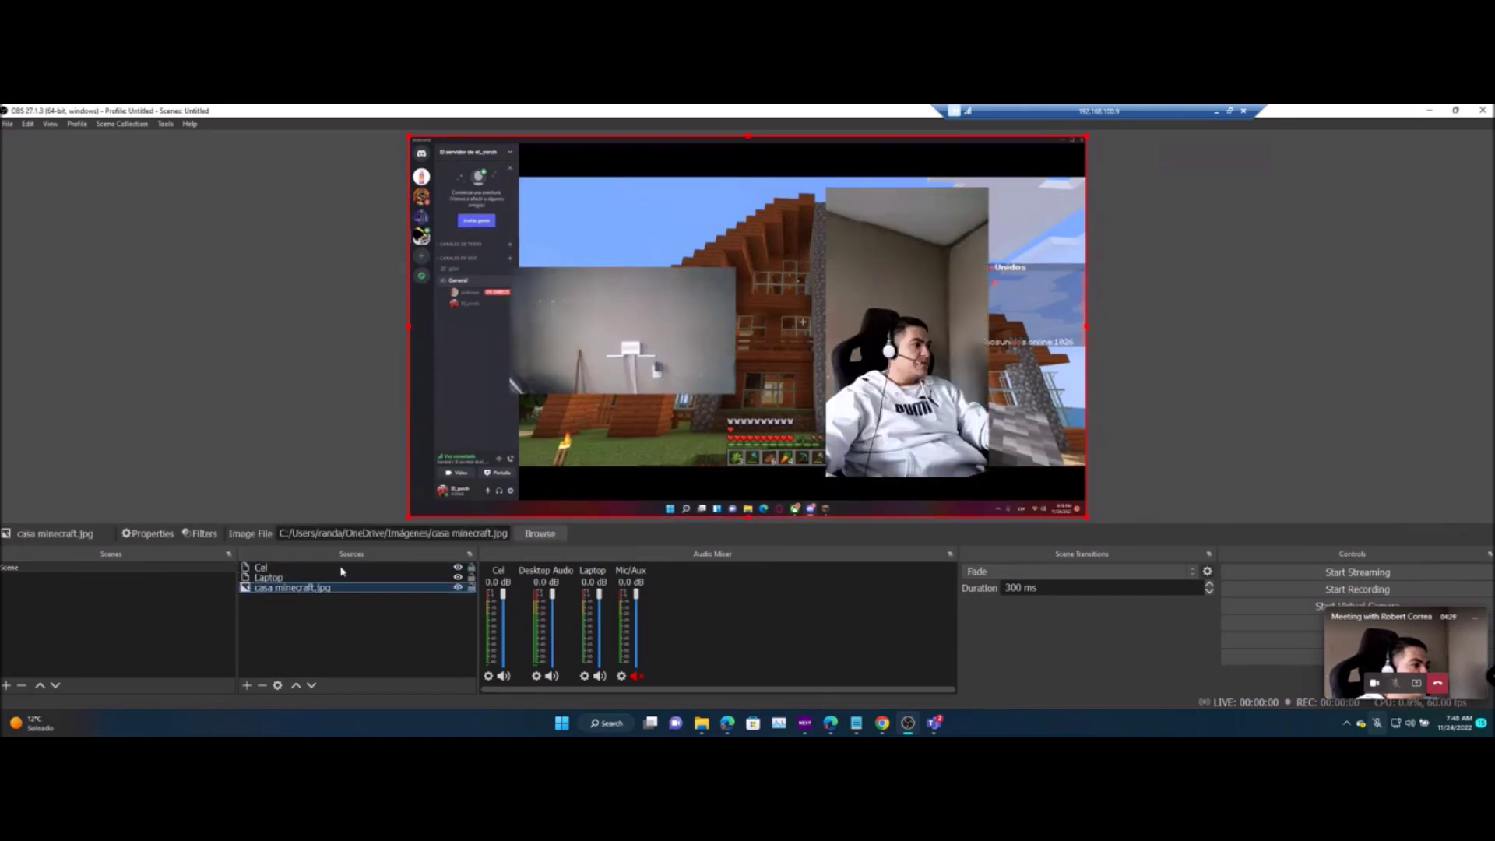
click(643, 356)
mouse_move(644, 357)
mouse_down()
mouse_move(594, 301)
mouse_move(659, 368)
mouse_move(664, 337)
mouse_up()
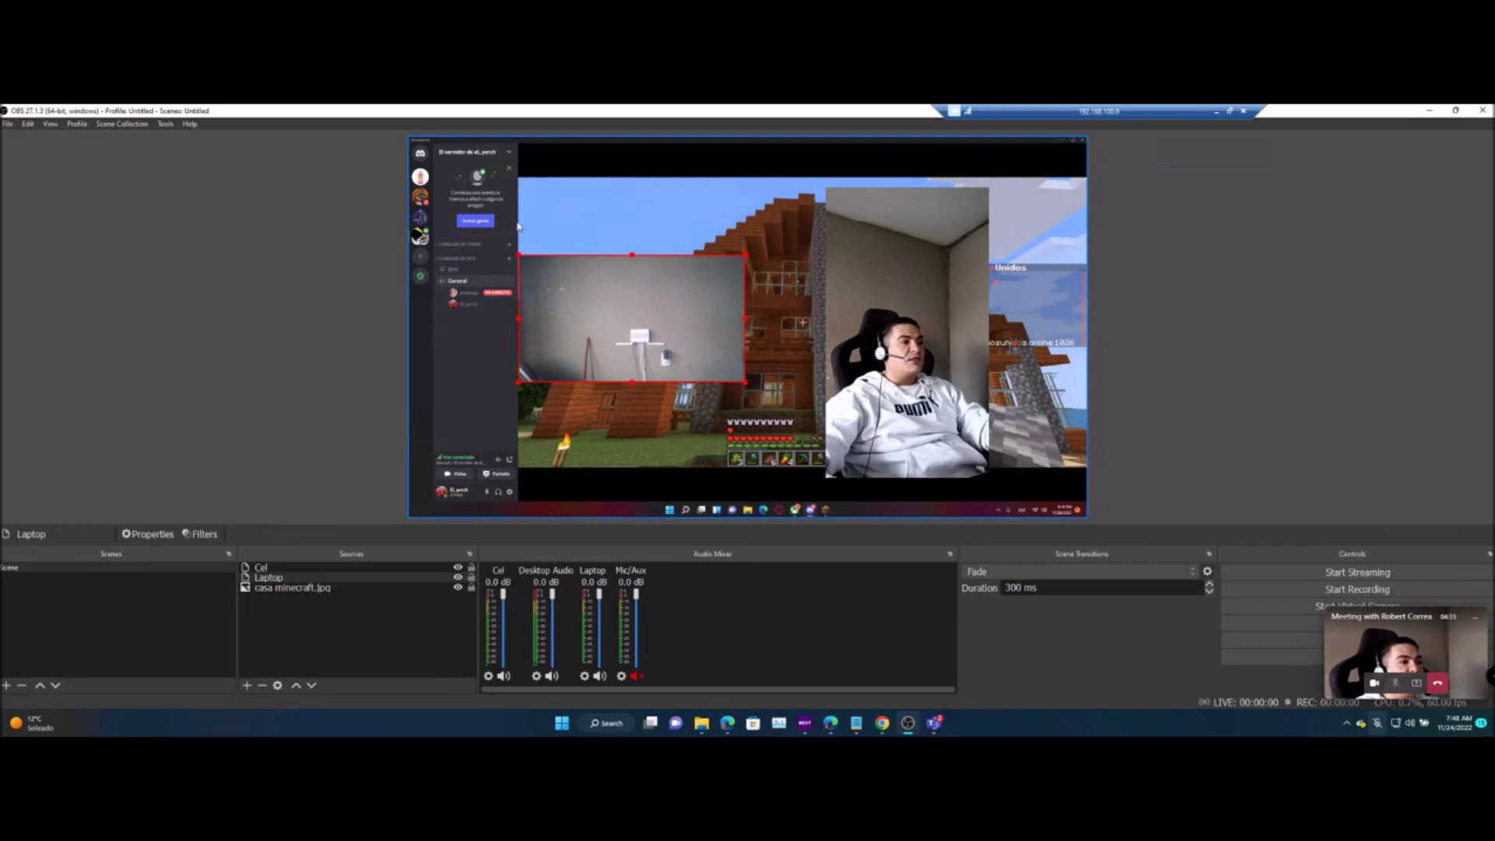
drag(909, 349, 955, 349)
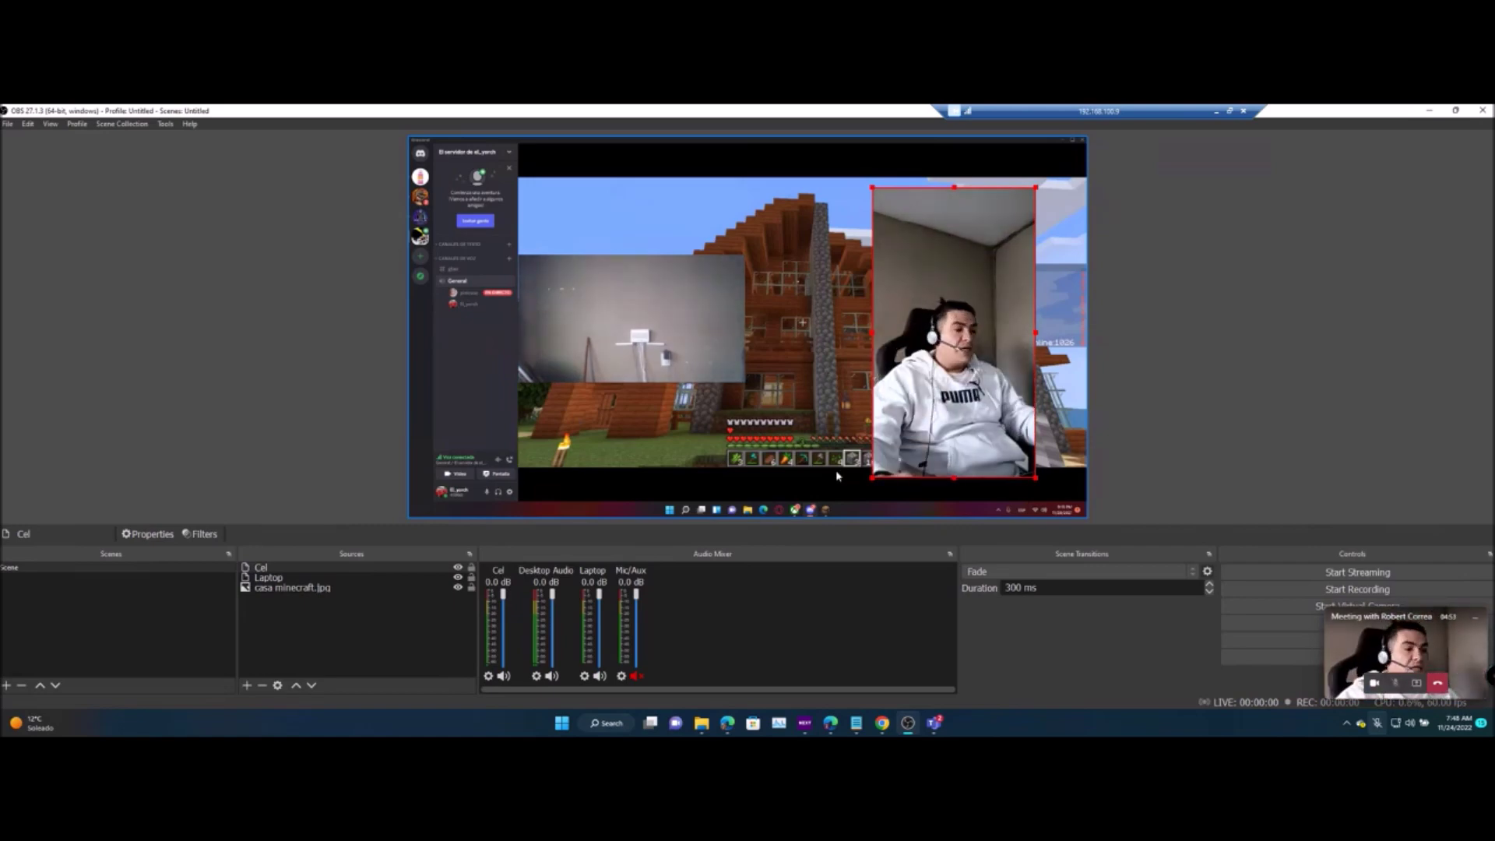
Examine the GPU 1 performance graphs in Task Manager and minimize it.
click(776, 725)
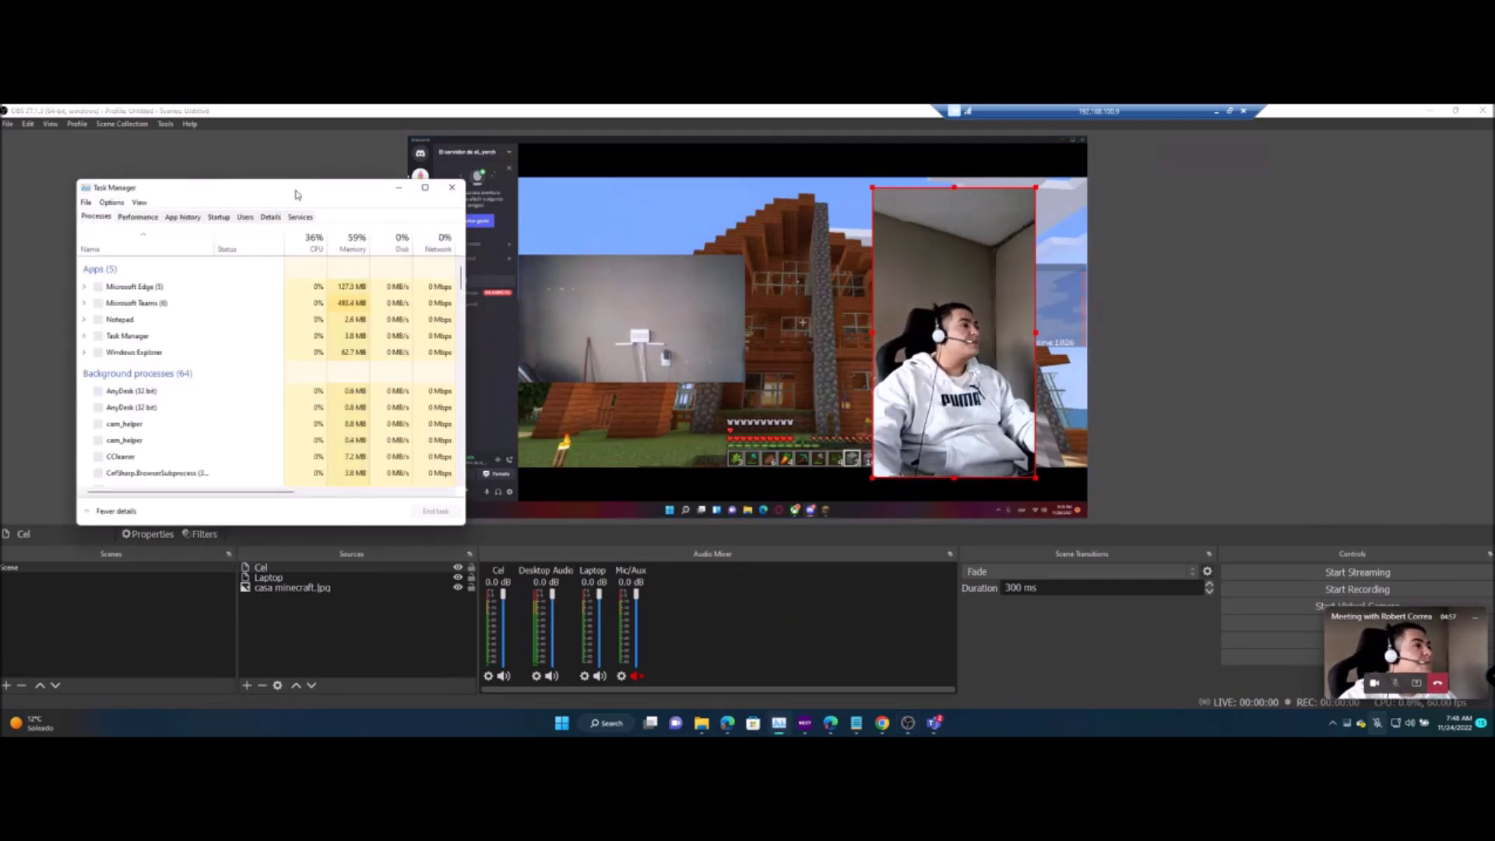
drag(296, 193, 719, 183)
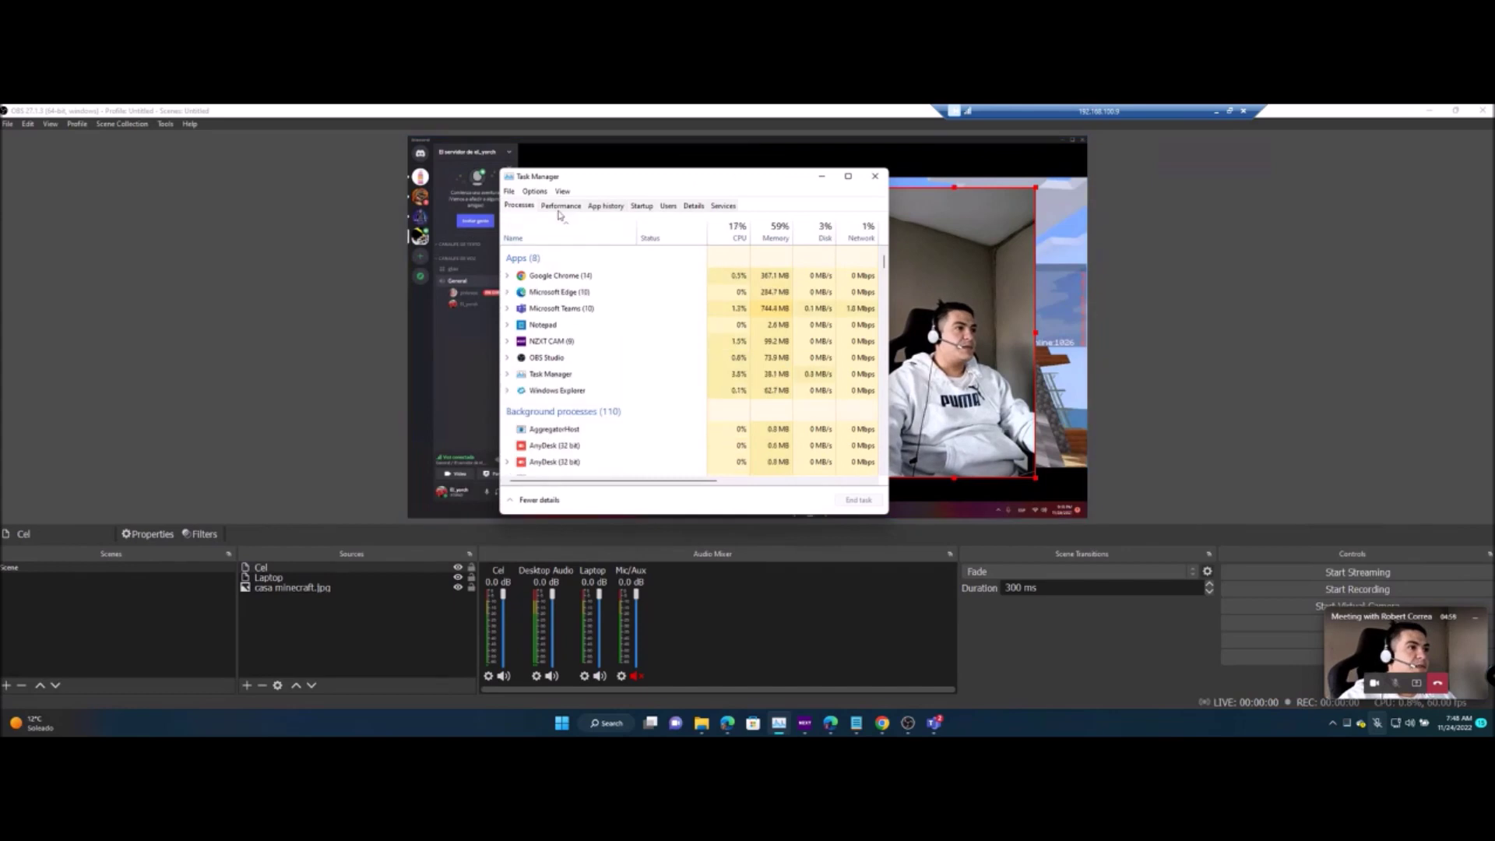
click(559, 207)
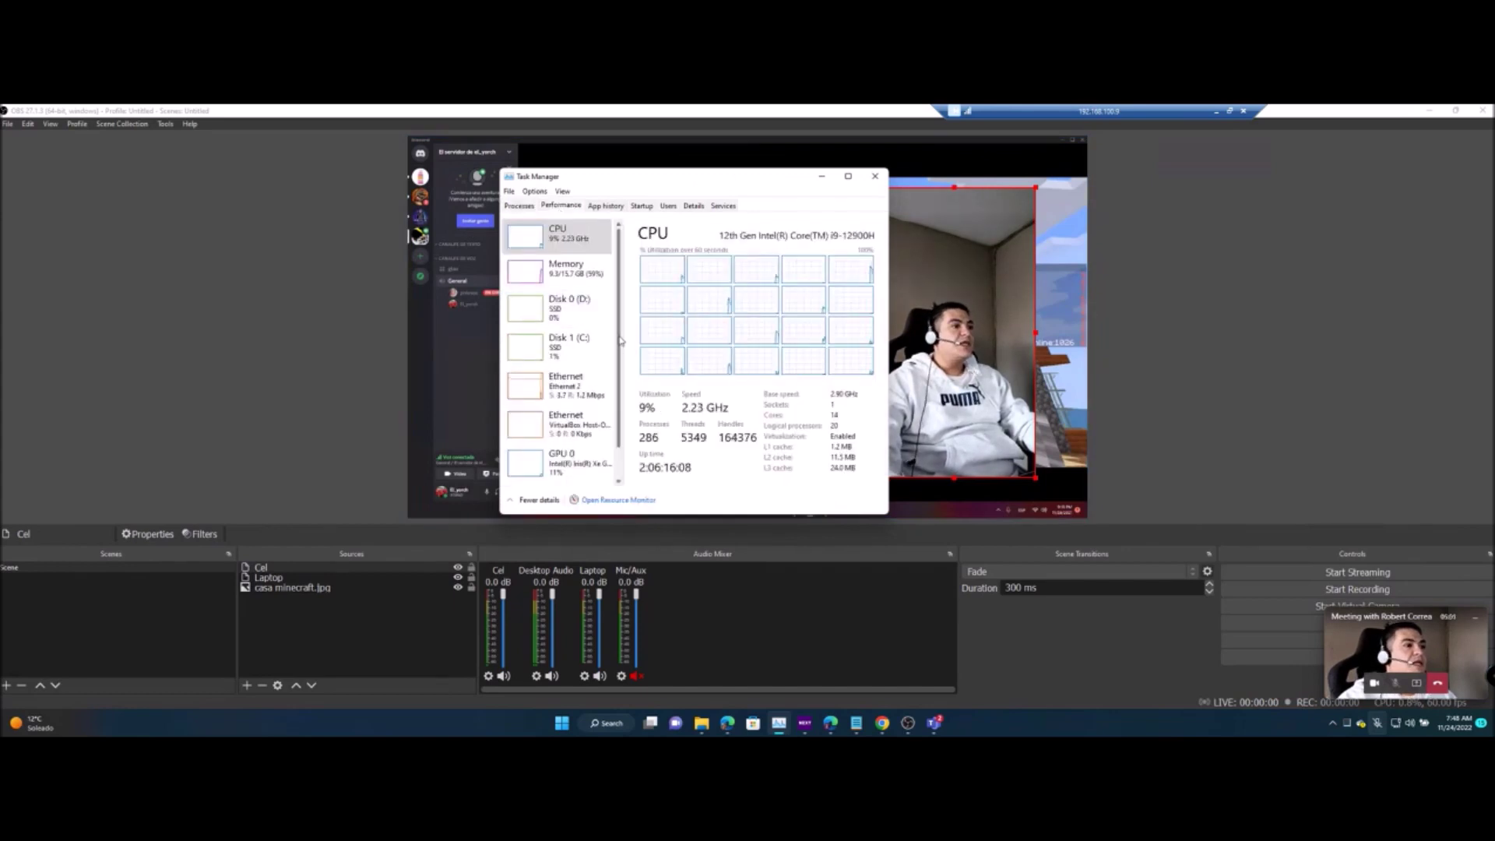
scroll(620, 341, down, 2)
click(568, 466)
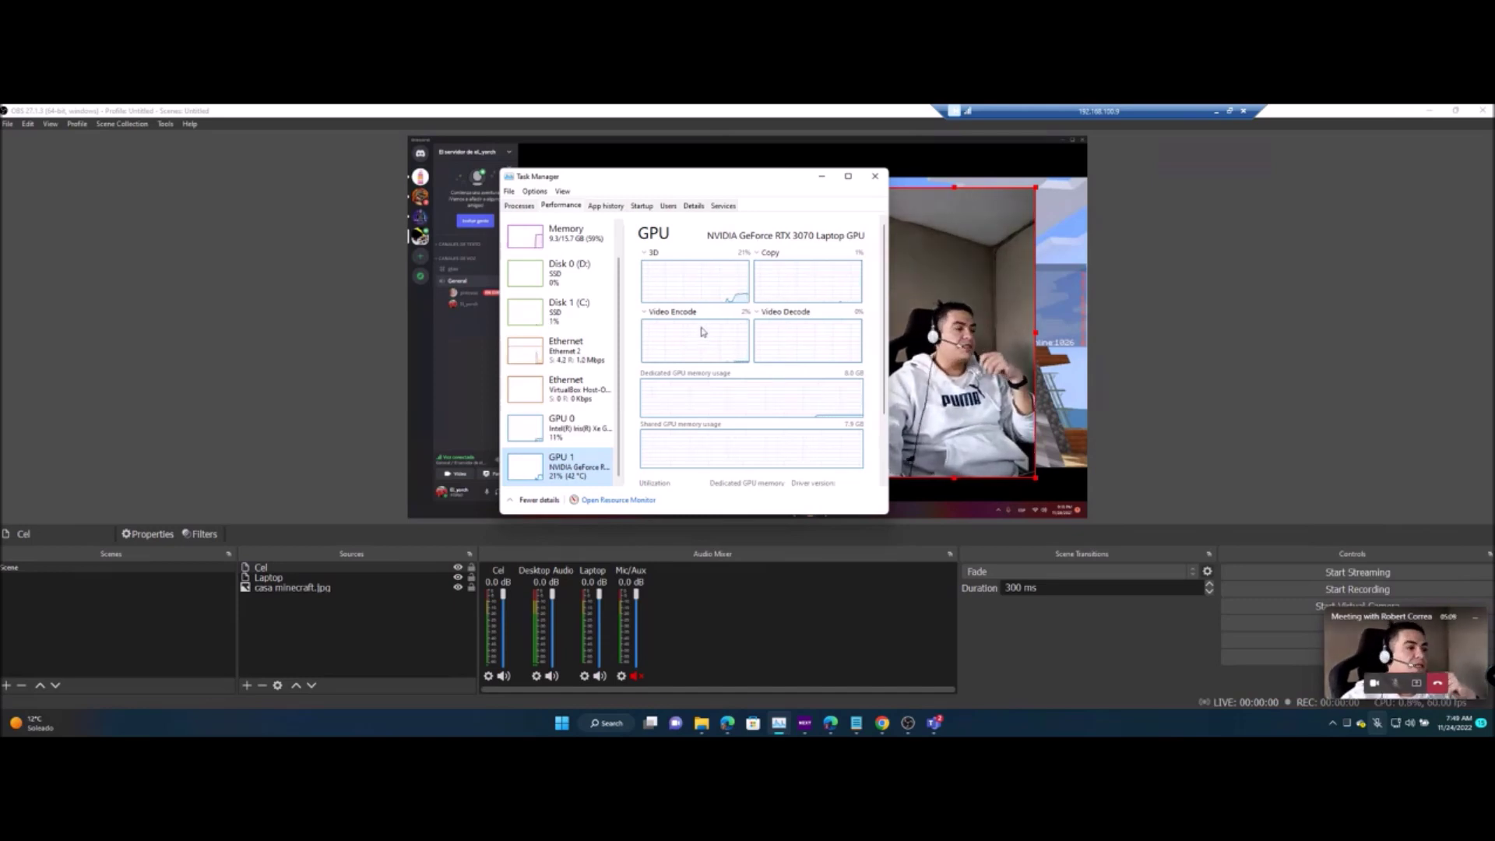
click(823, 176)
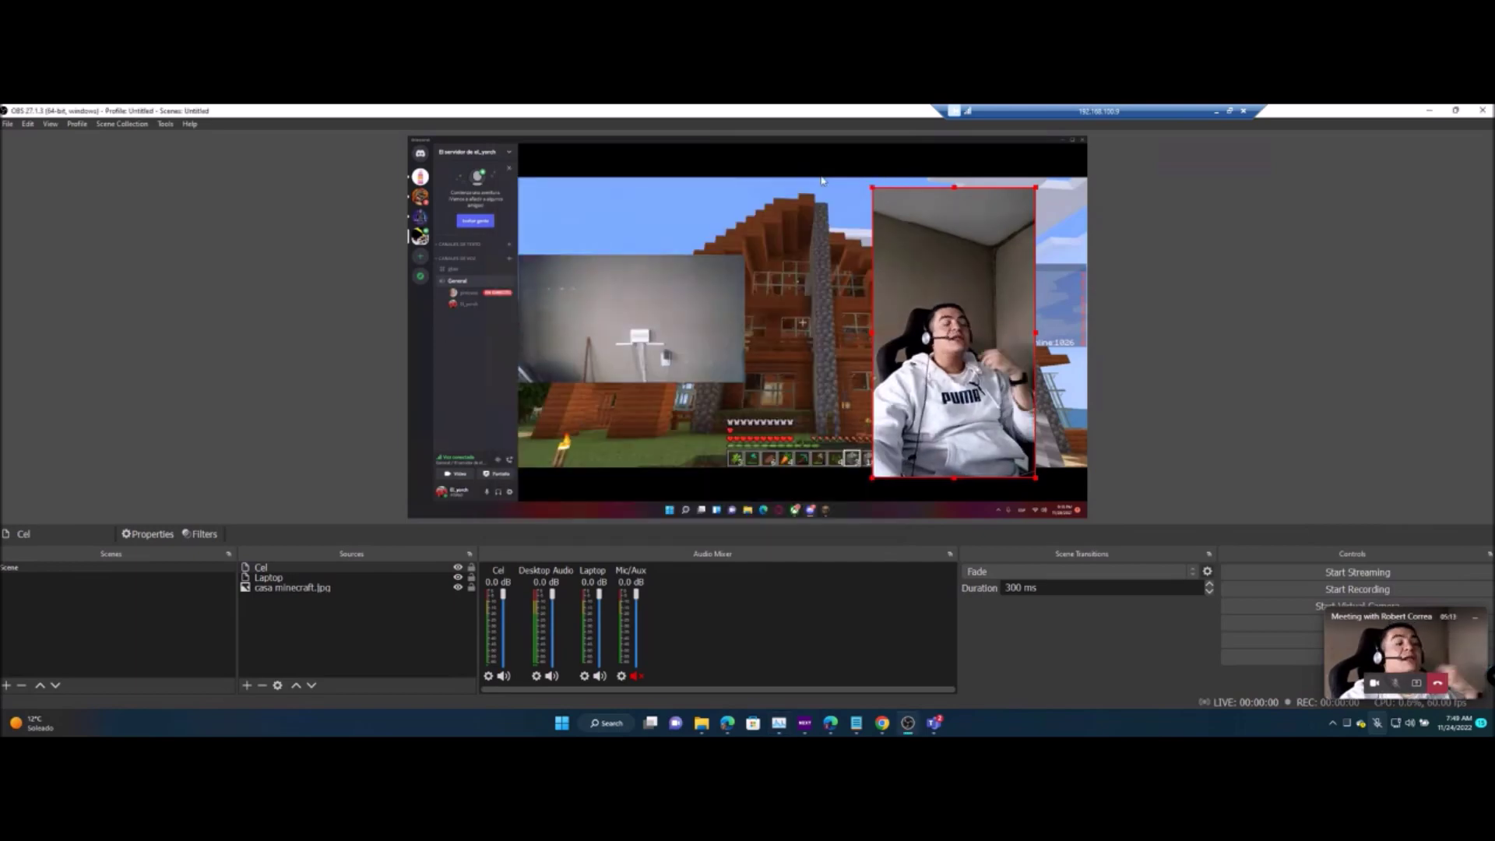
Hide the floating Teams meeting window, switch to Chrome and turn off all notifications for OneDrive.
click(1219, 582)
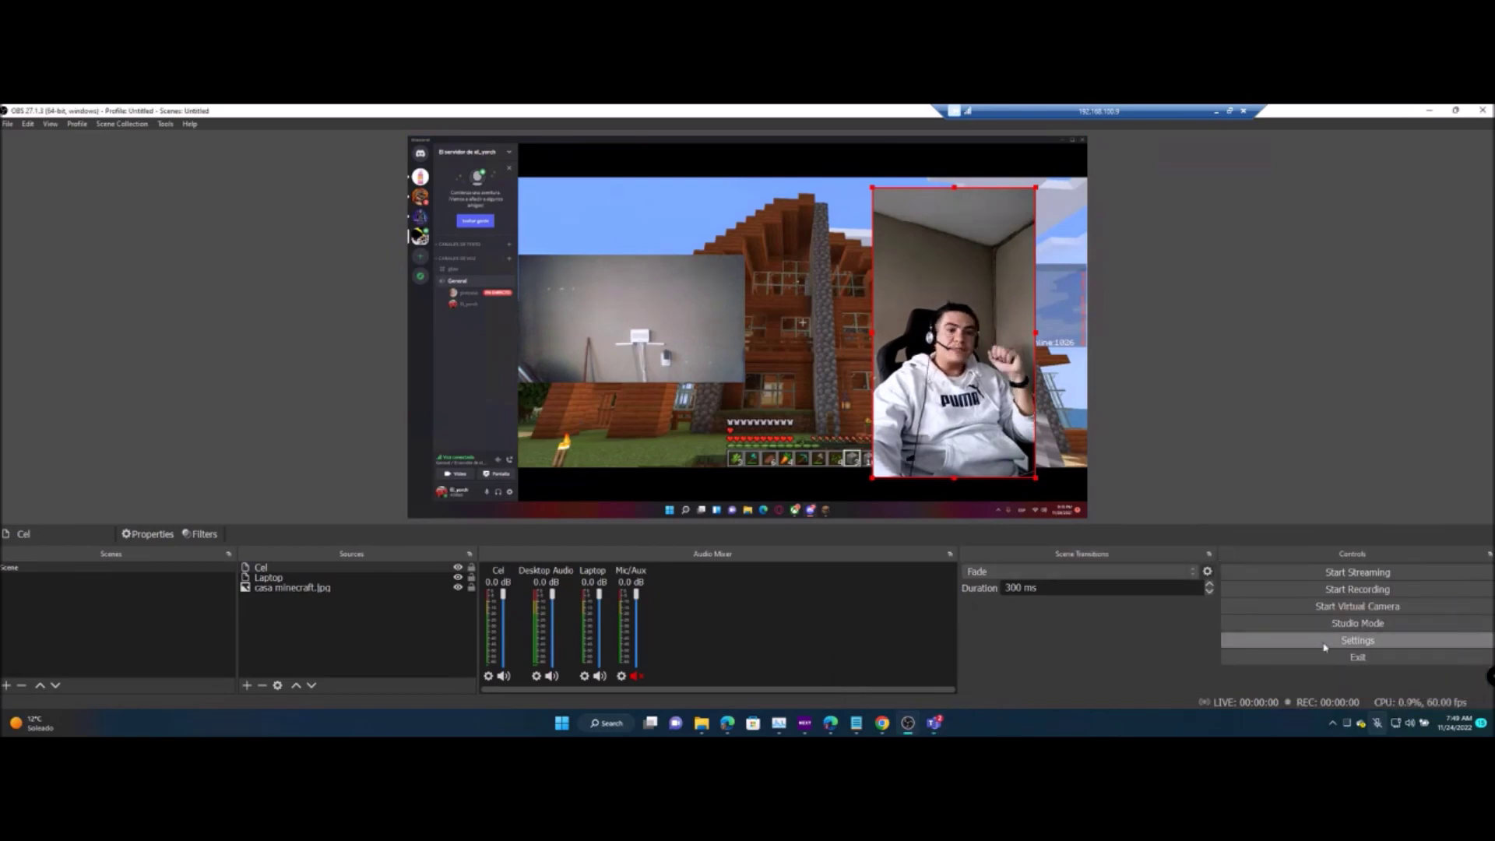
click(887, 725)
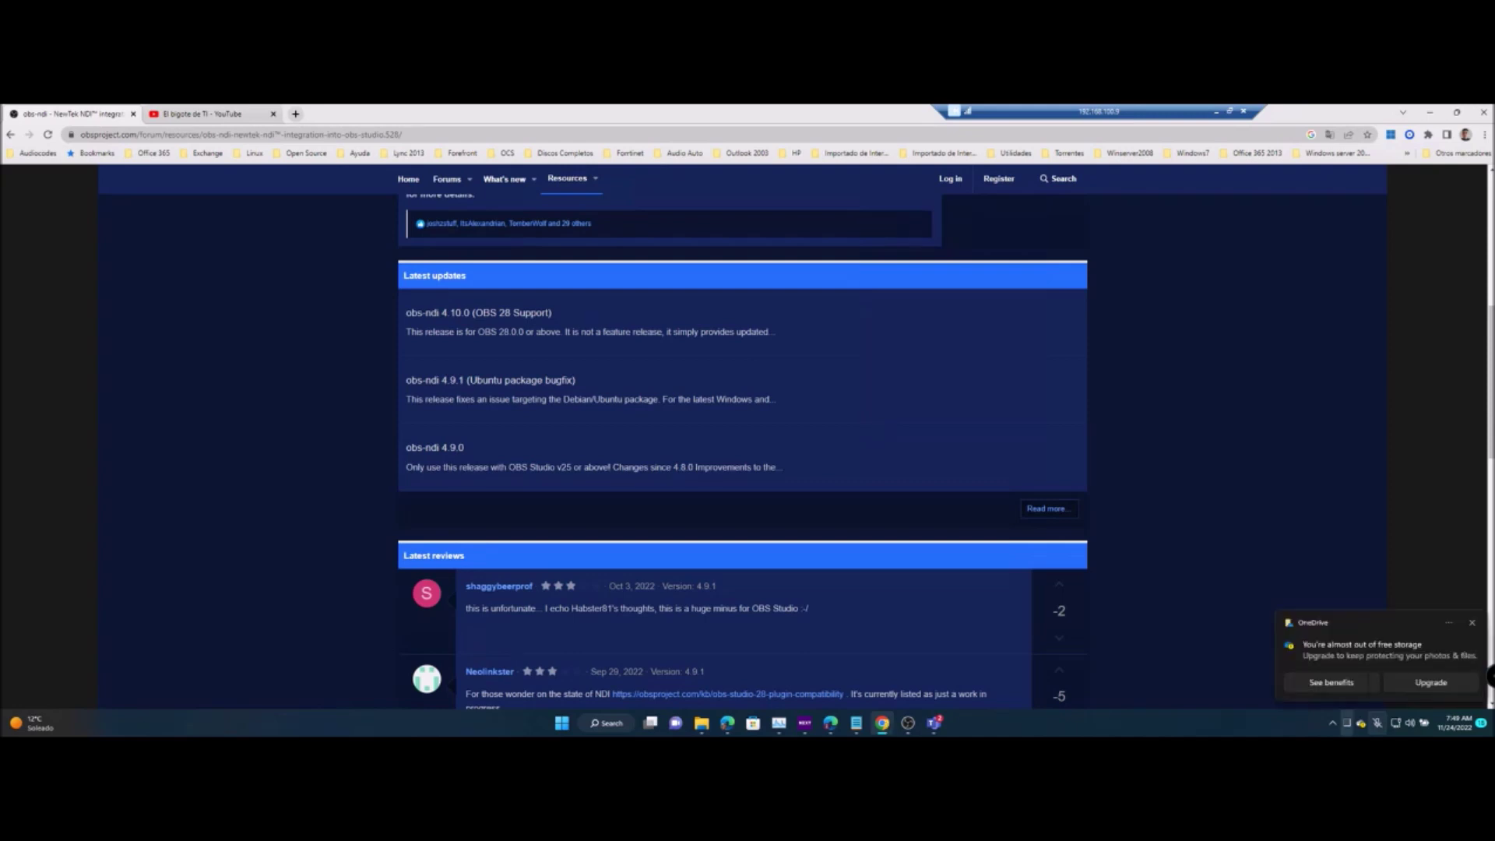
click(1442, 625)
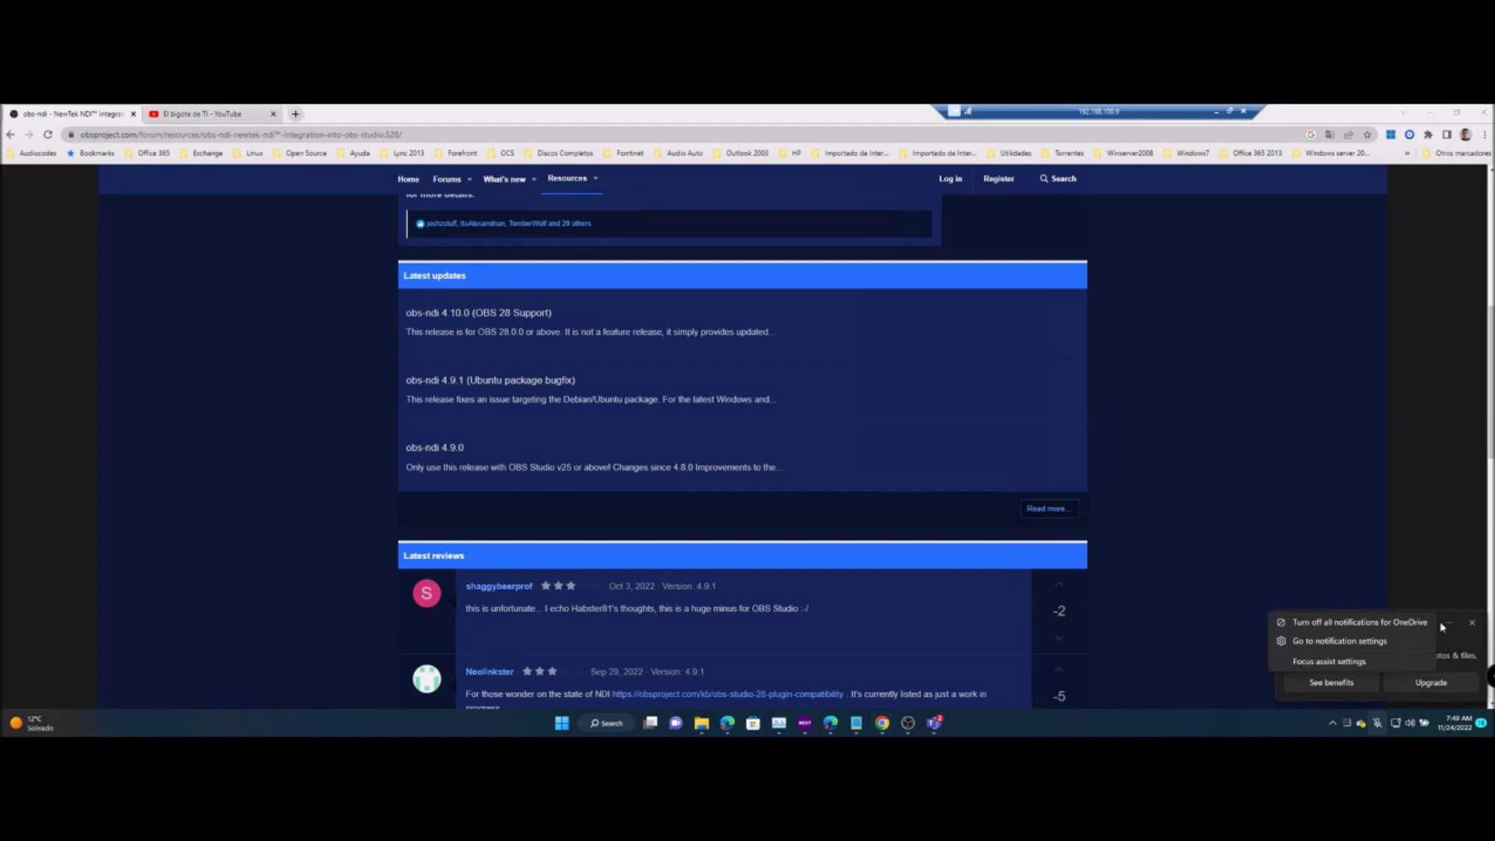
click(1331, 622)
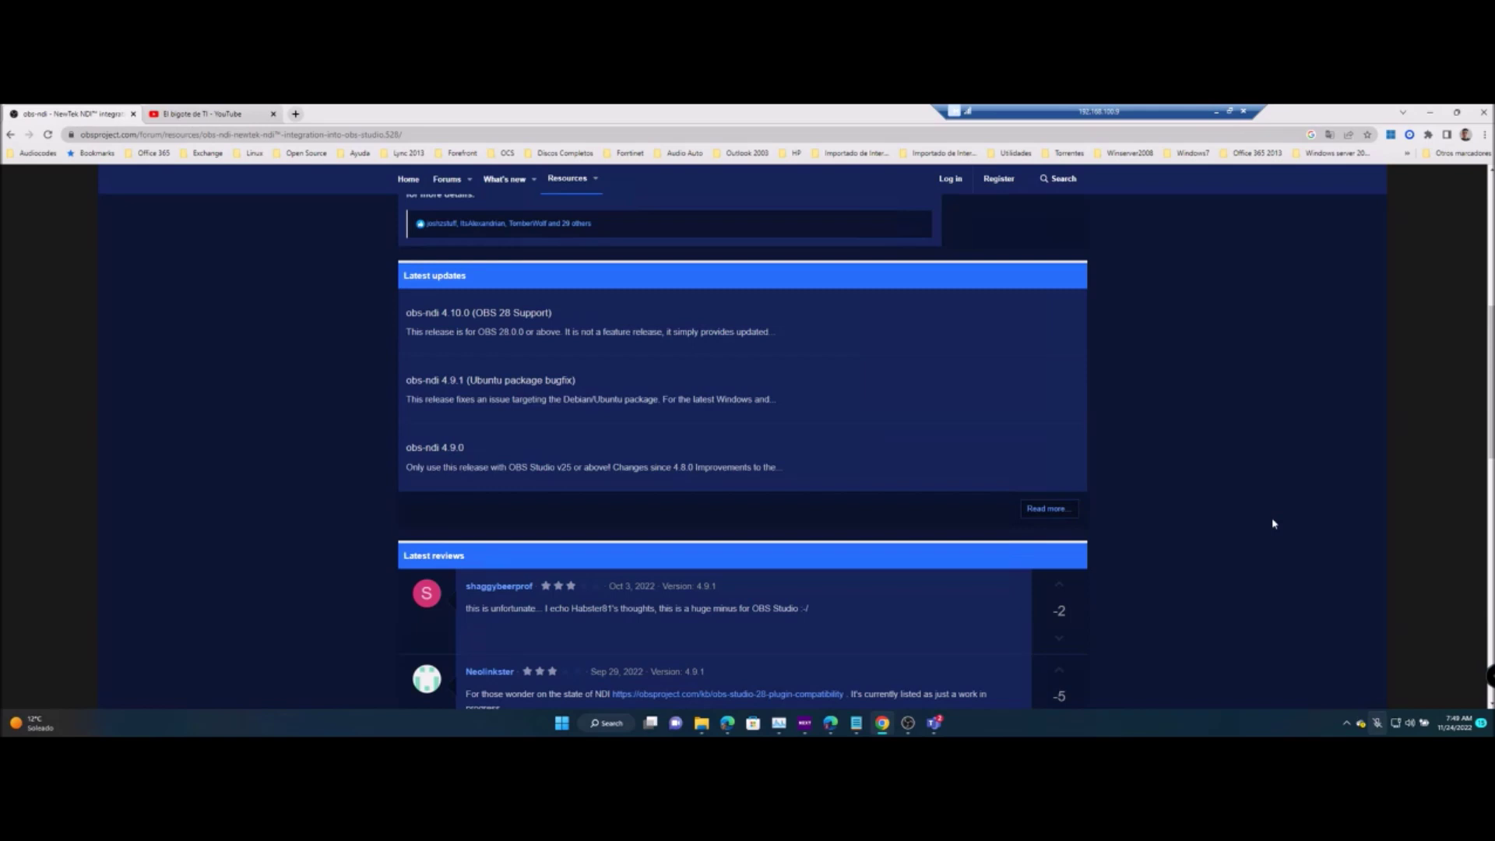
Open YouTube's live streaming setup from the channel page and copy the default stream key.
click(216, 117)
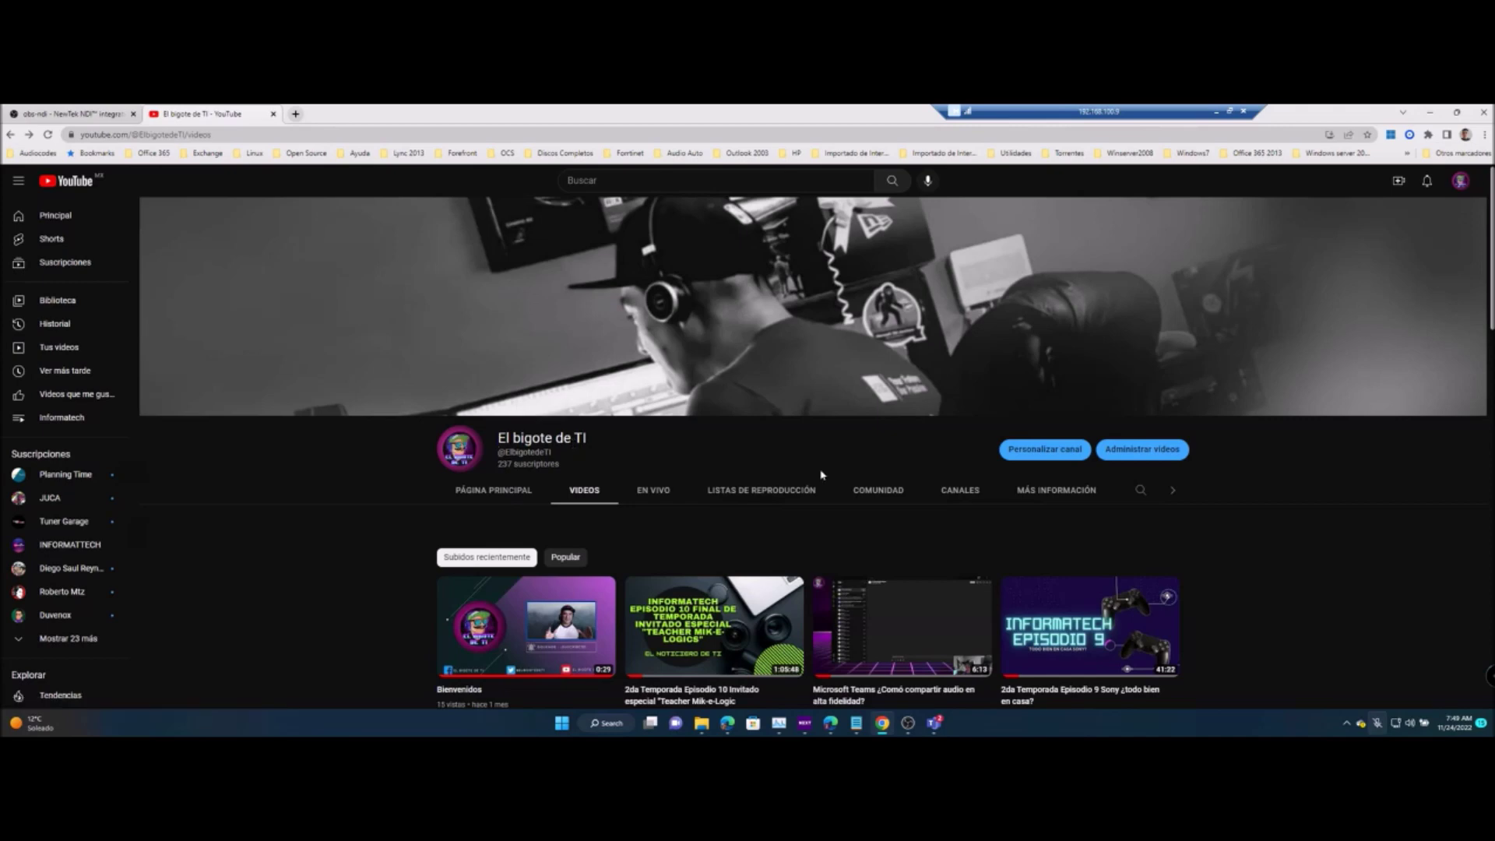
click(1398, 187)
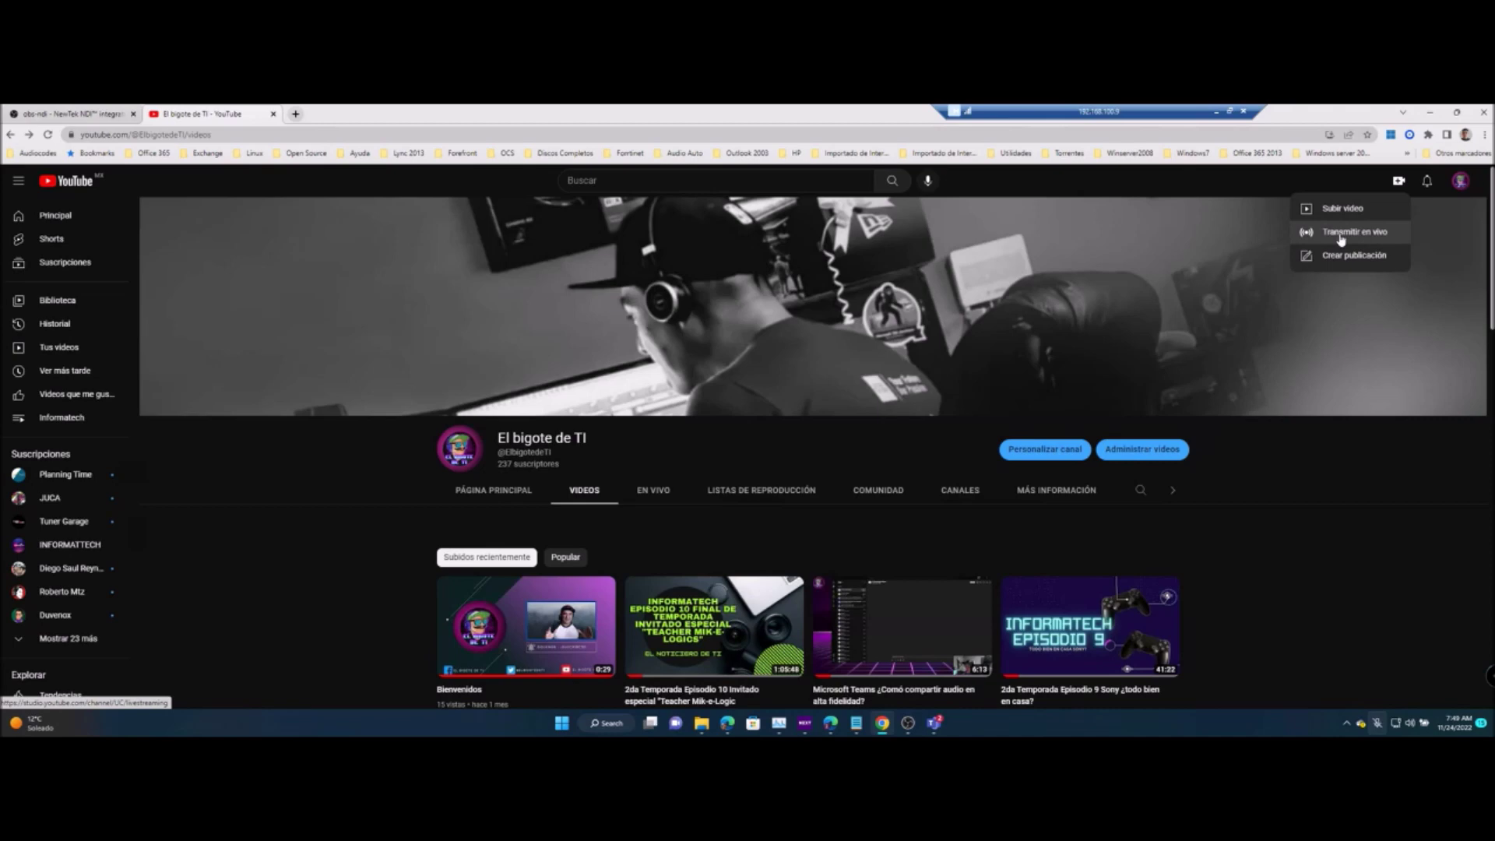
click(1345, 233)
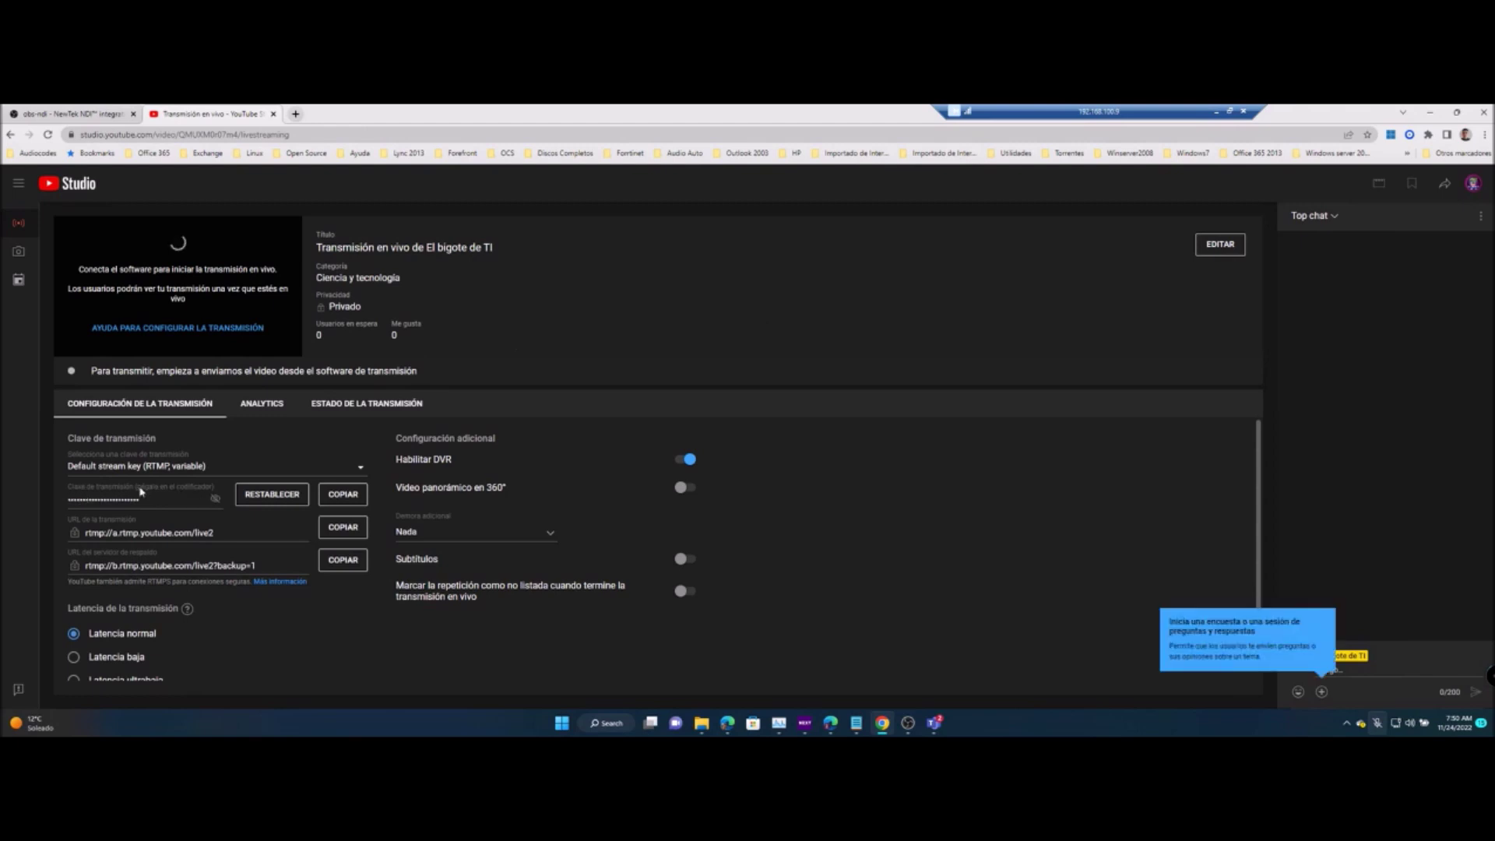
click(349, 504)
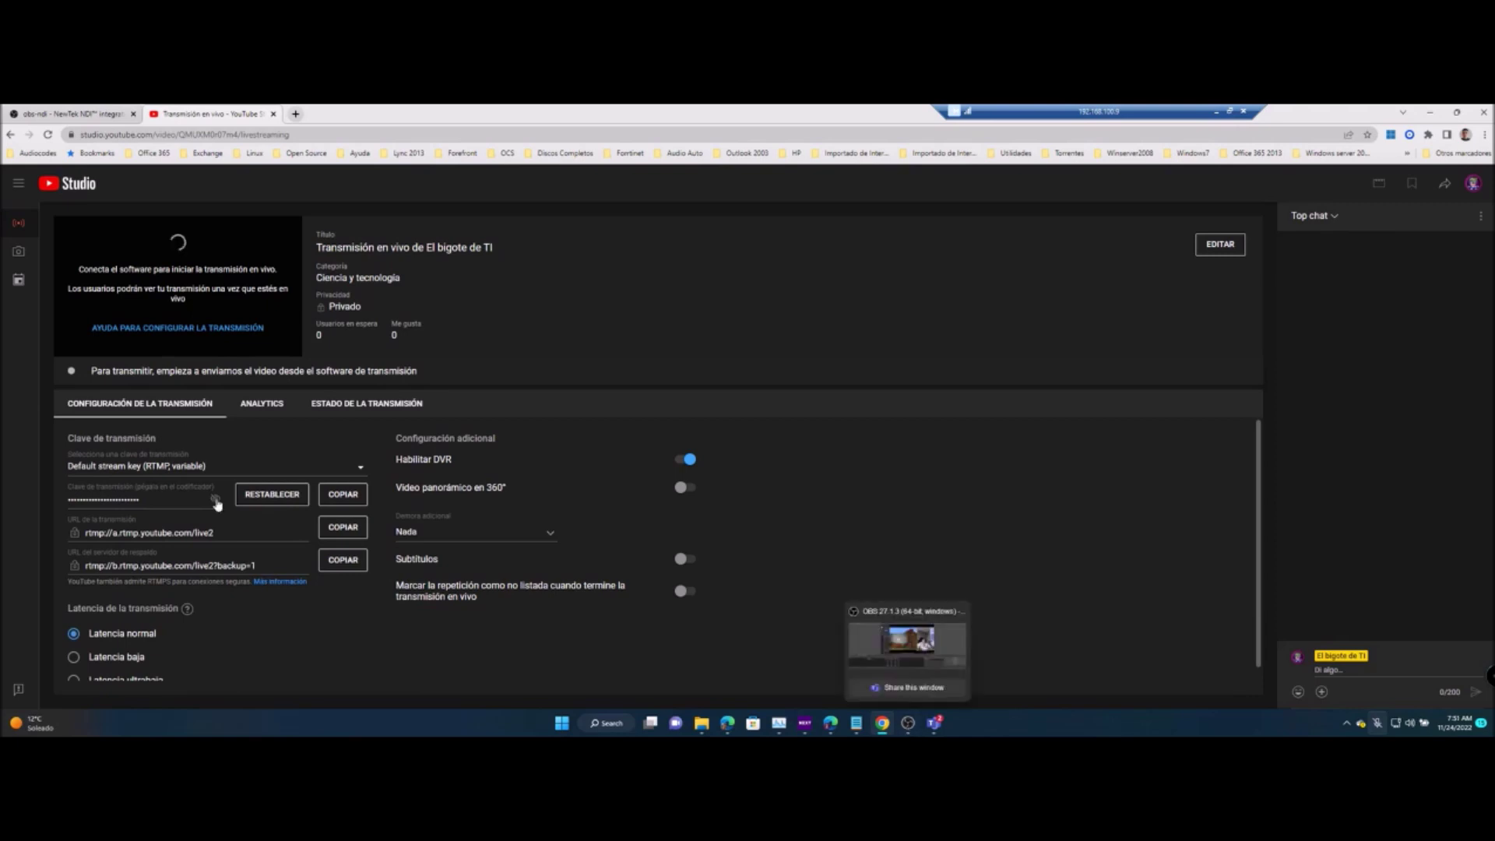
click(334, 502)
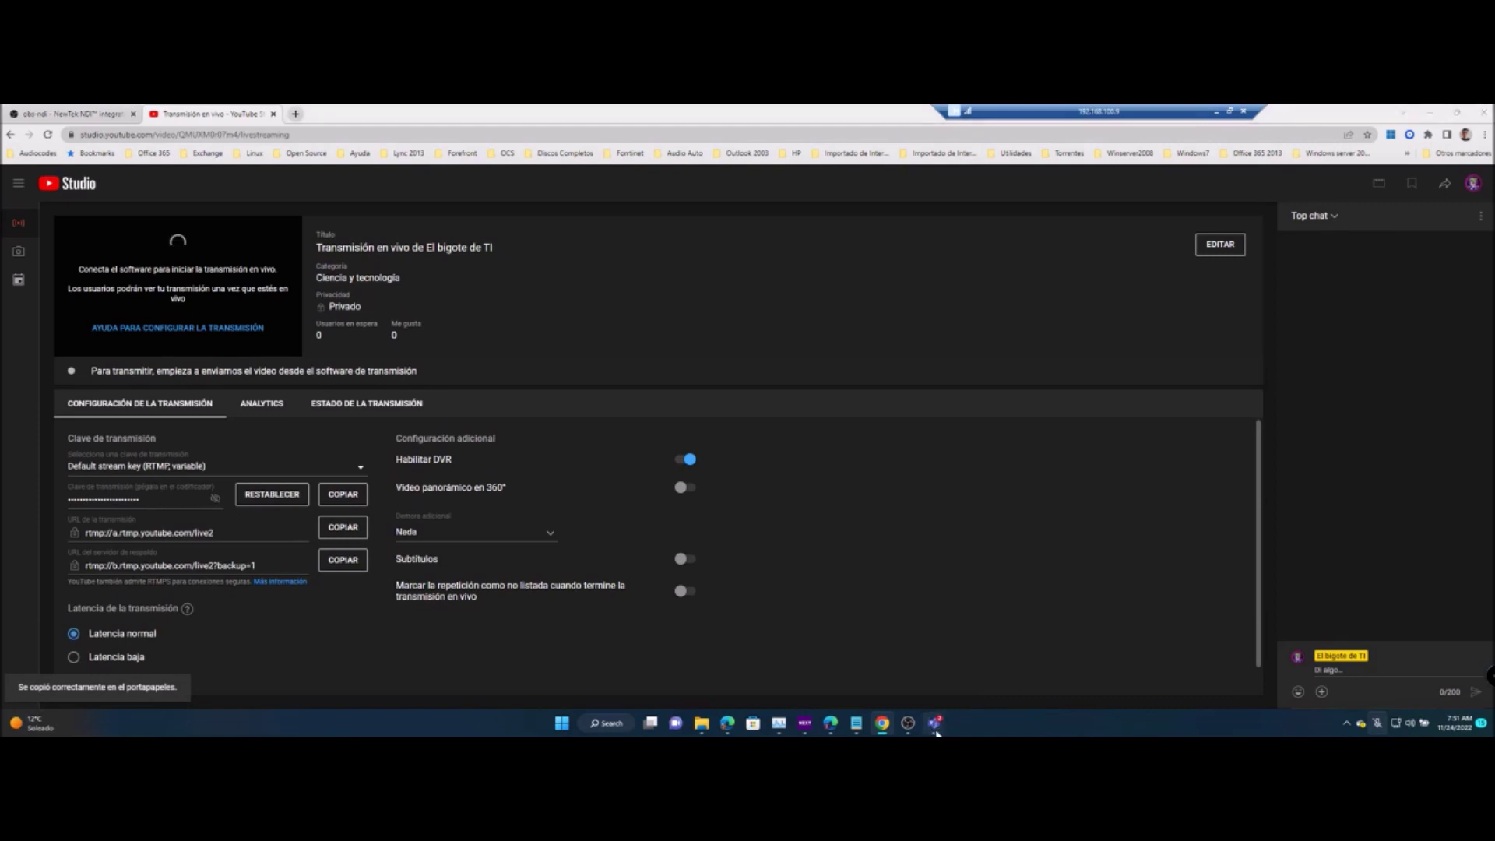
Switch to OBS Studio and set the streaming service to YouTube - RTMPS, using a stream key.
mouse_move(937, 724)
click(907, 722)
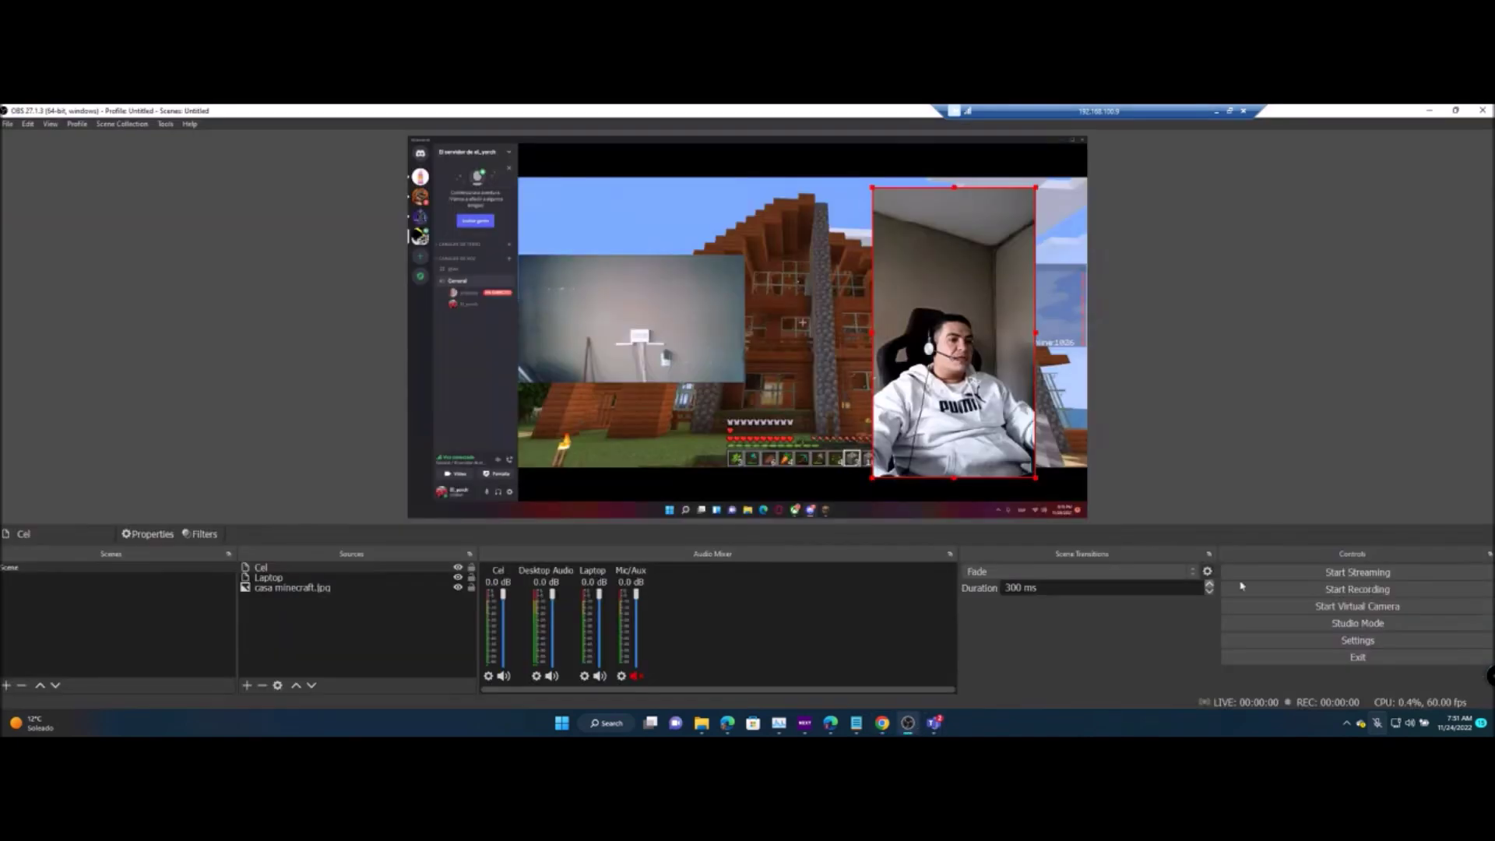
click(1307, 641)
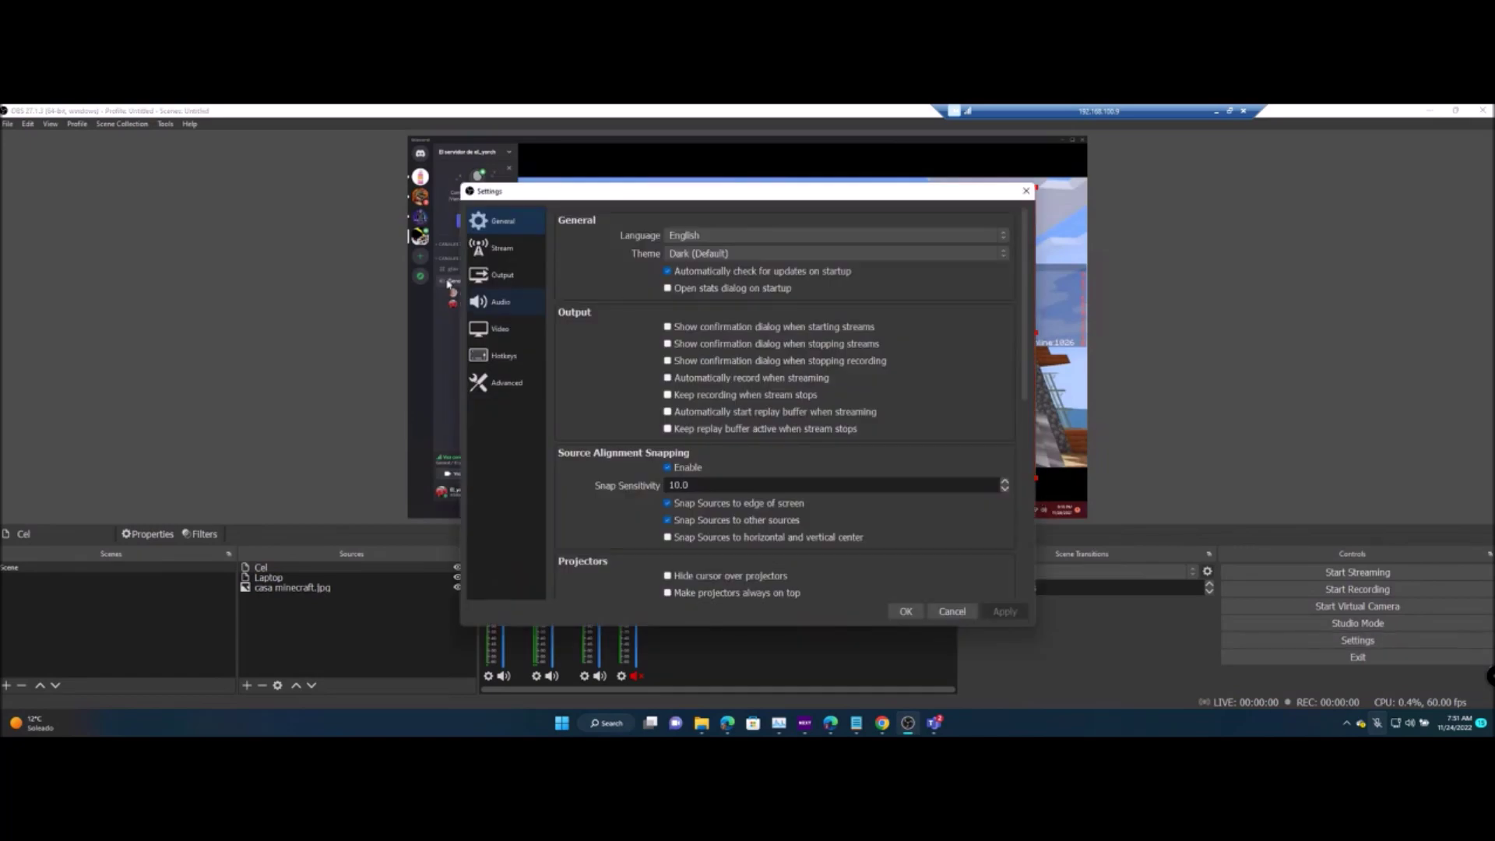
click(527, 249)
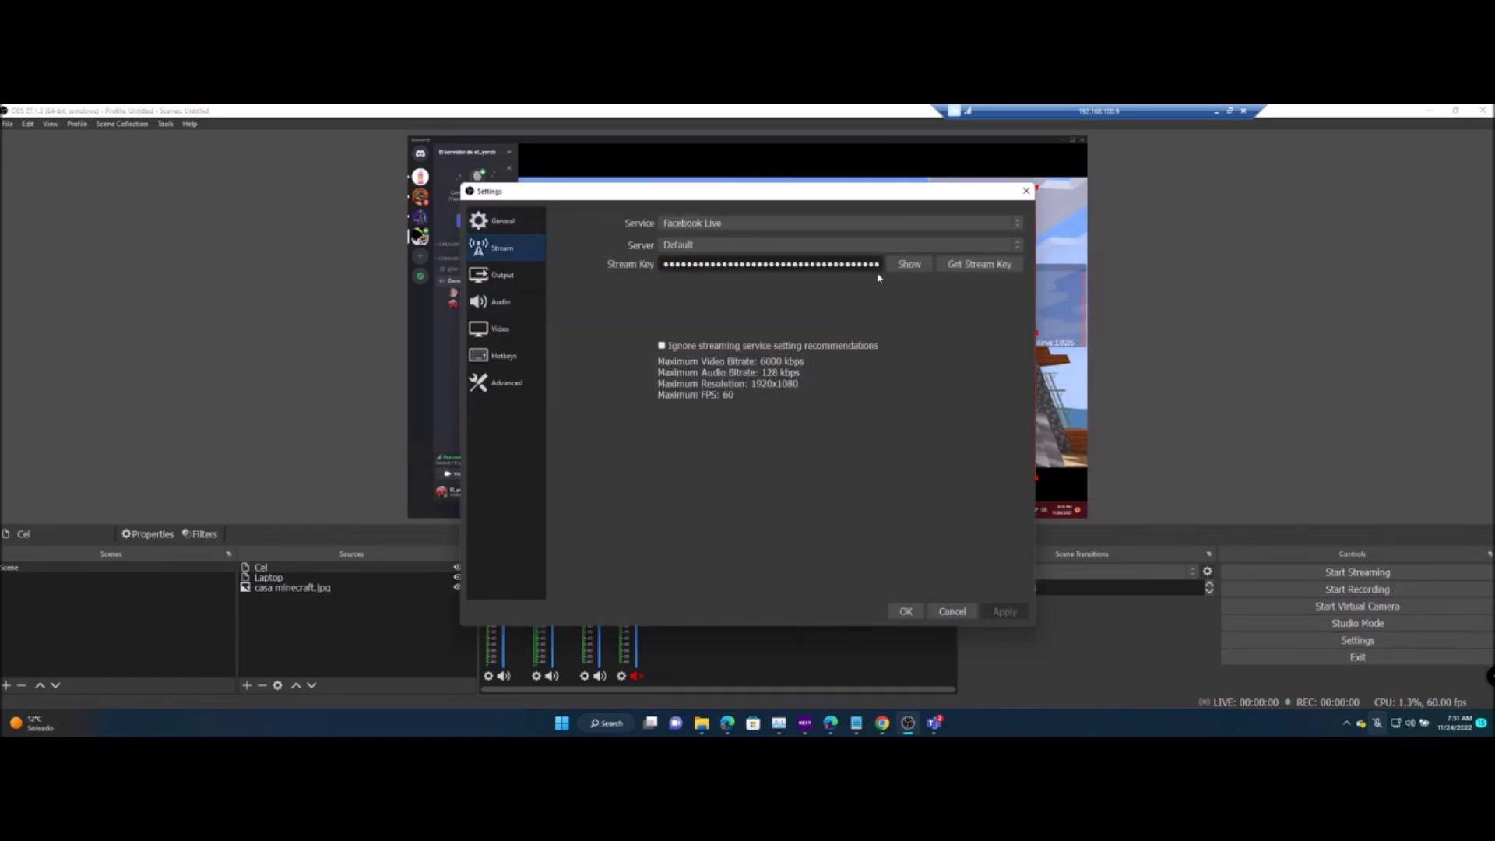
click(1008, 226)
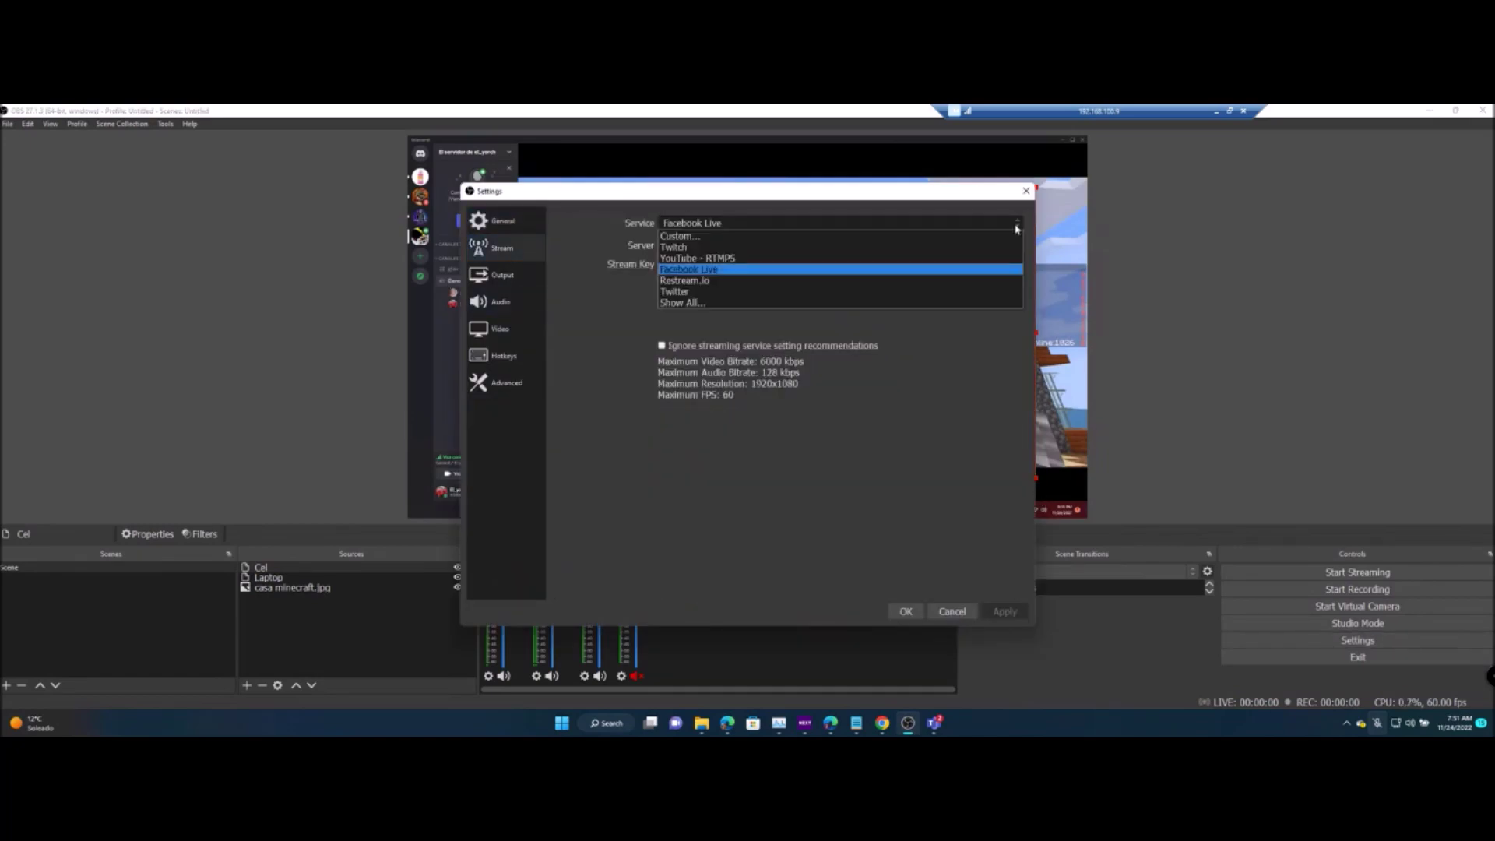
click(721, 258)
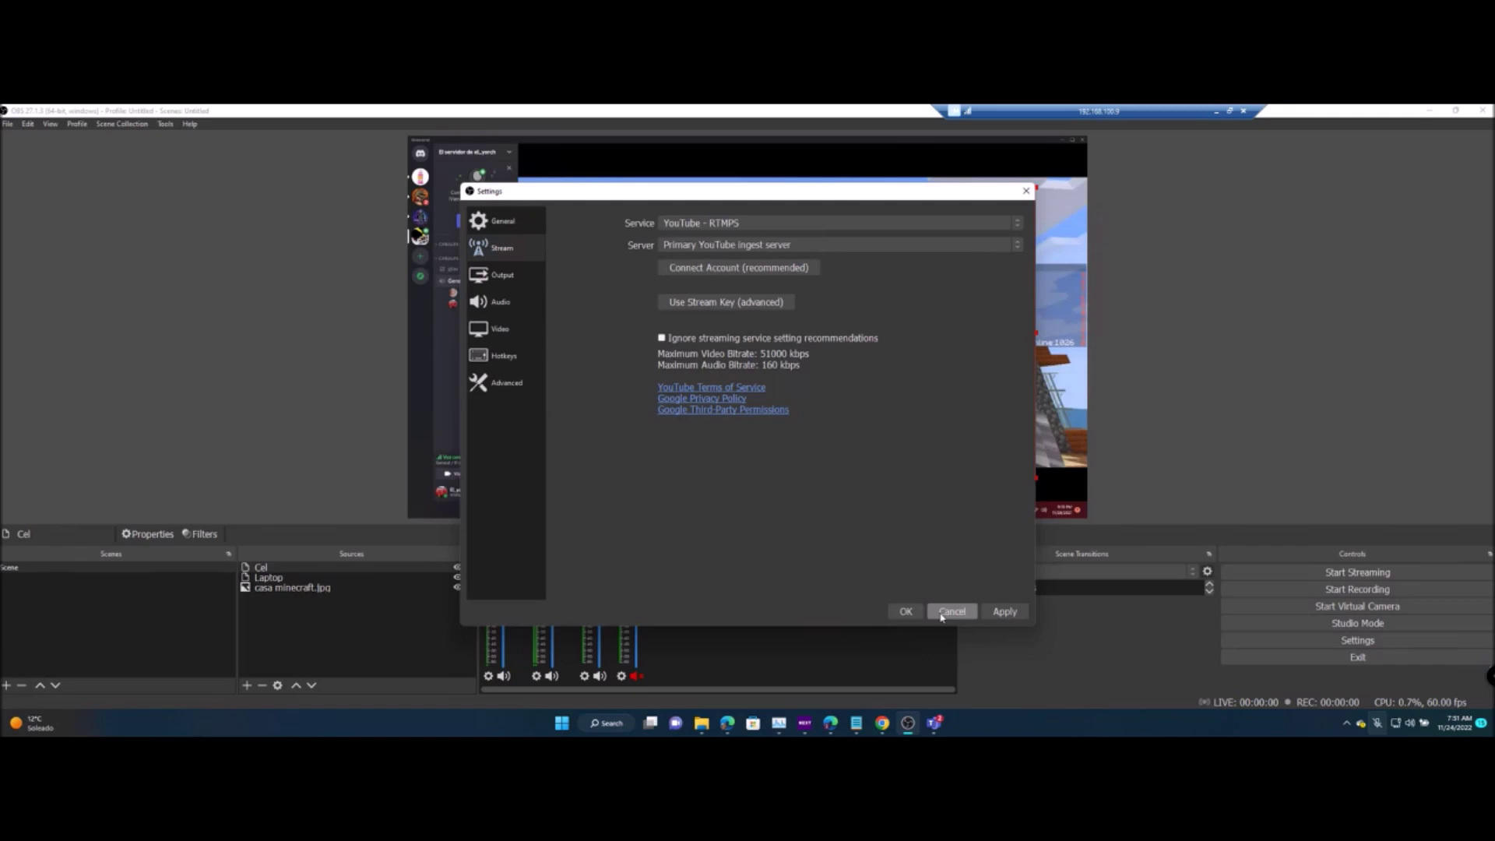
click(704, 302)
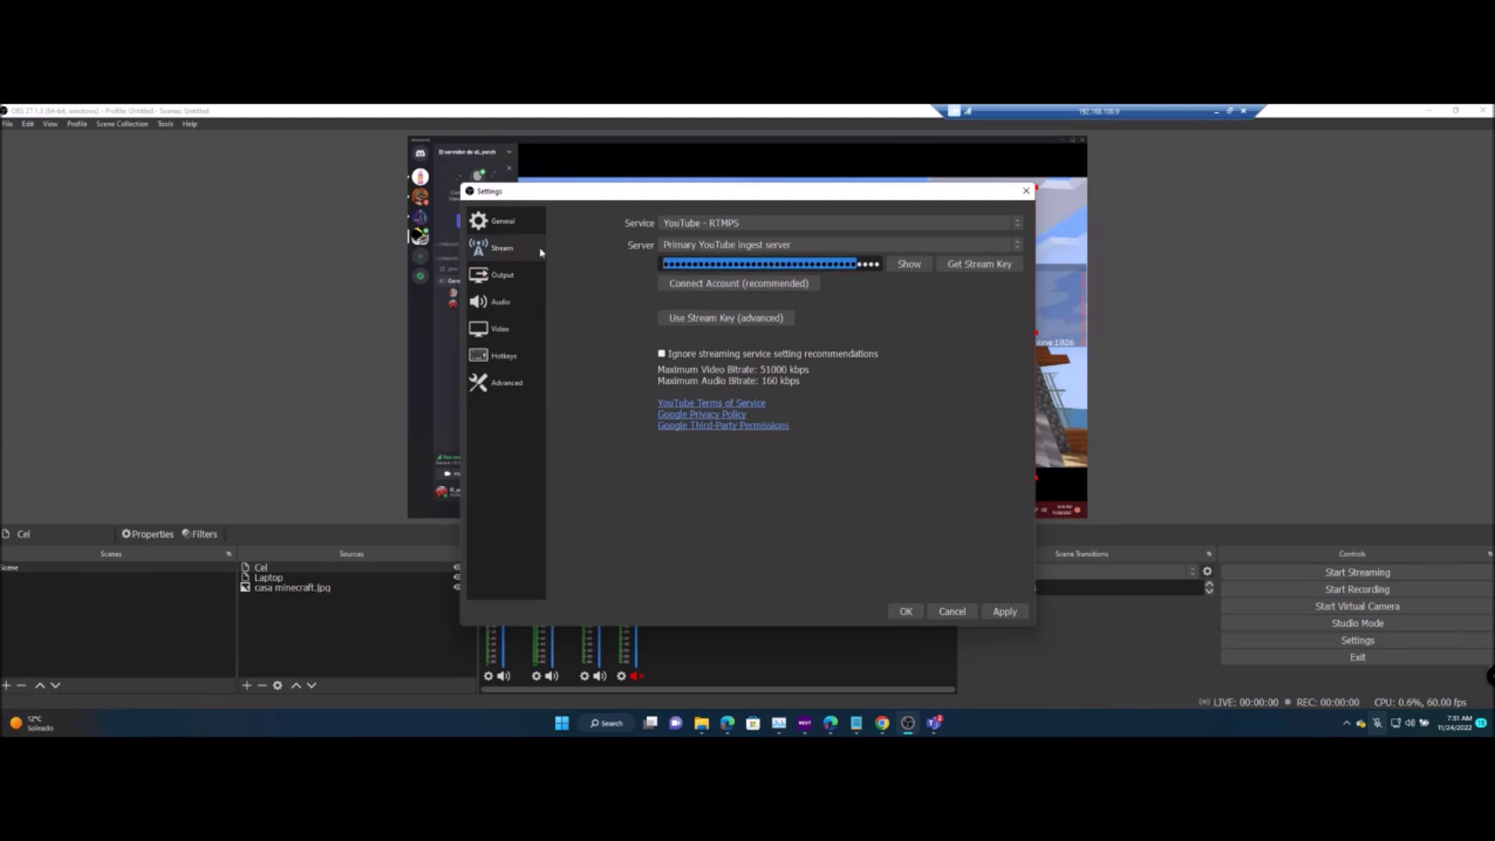
key(Return)
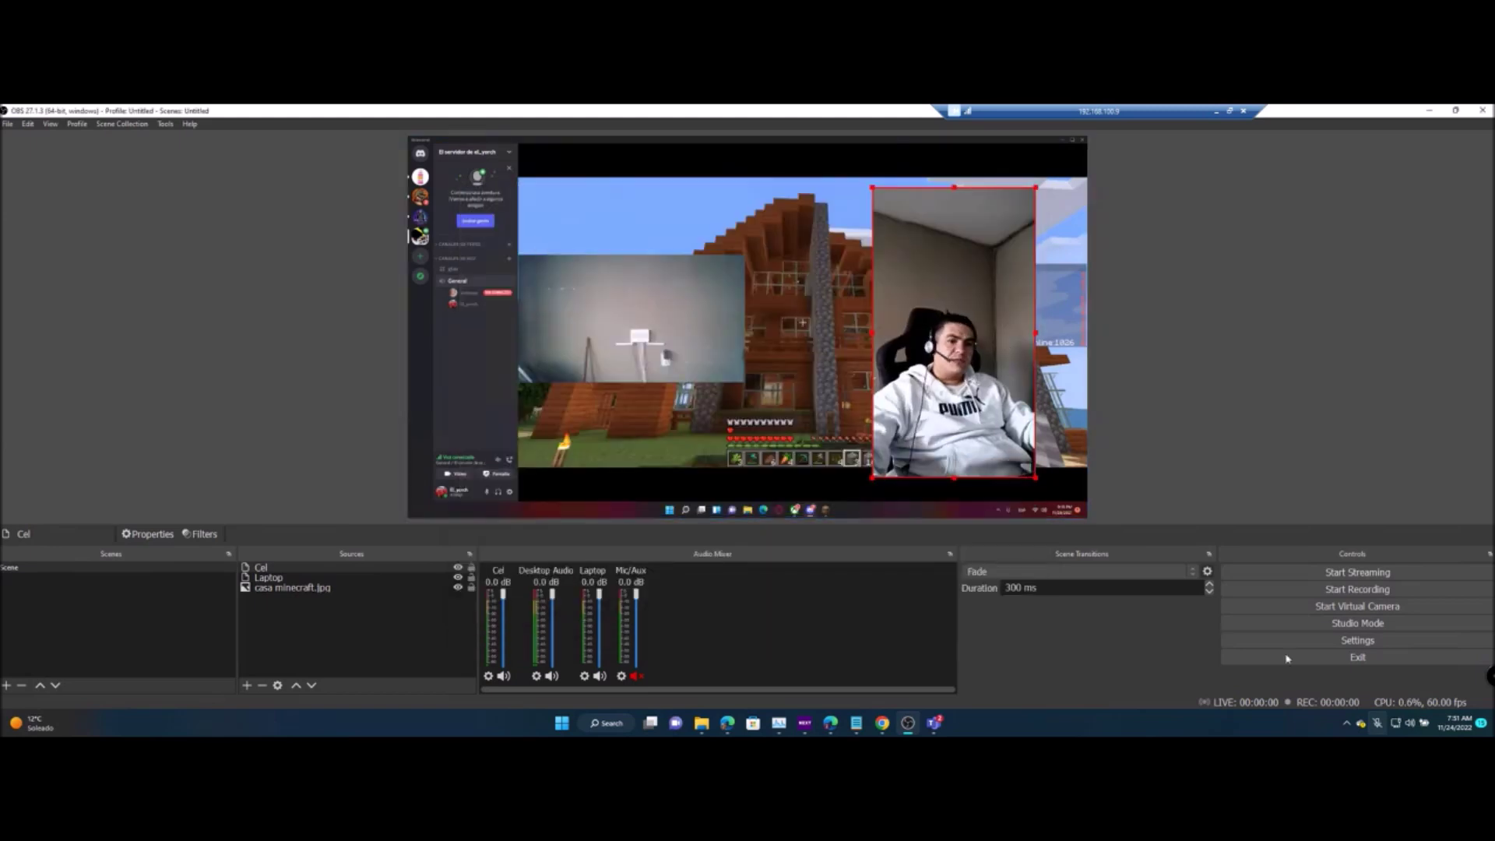
Replace the existing stream key in the stream settings with the copied YouTube key and apply the change.
click(1309, 642)
click(536, 259)
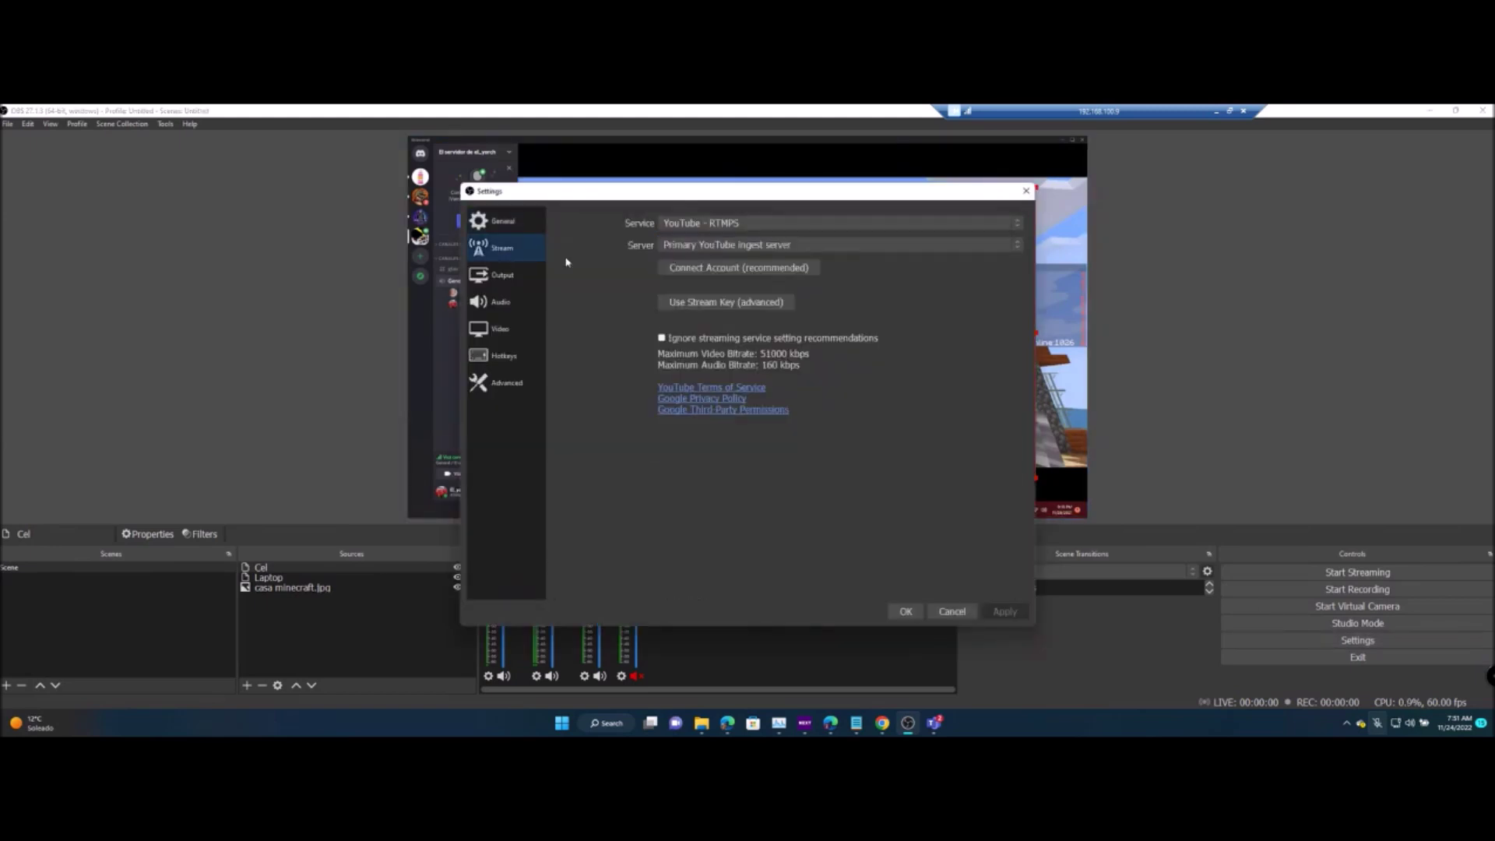
click(725, 302)
drag(776, 264, 563, 245)
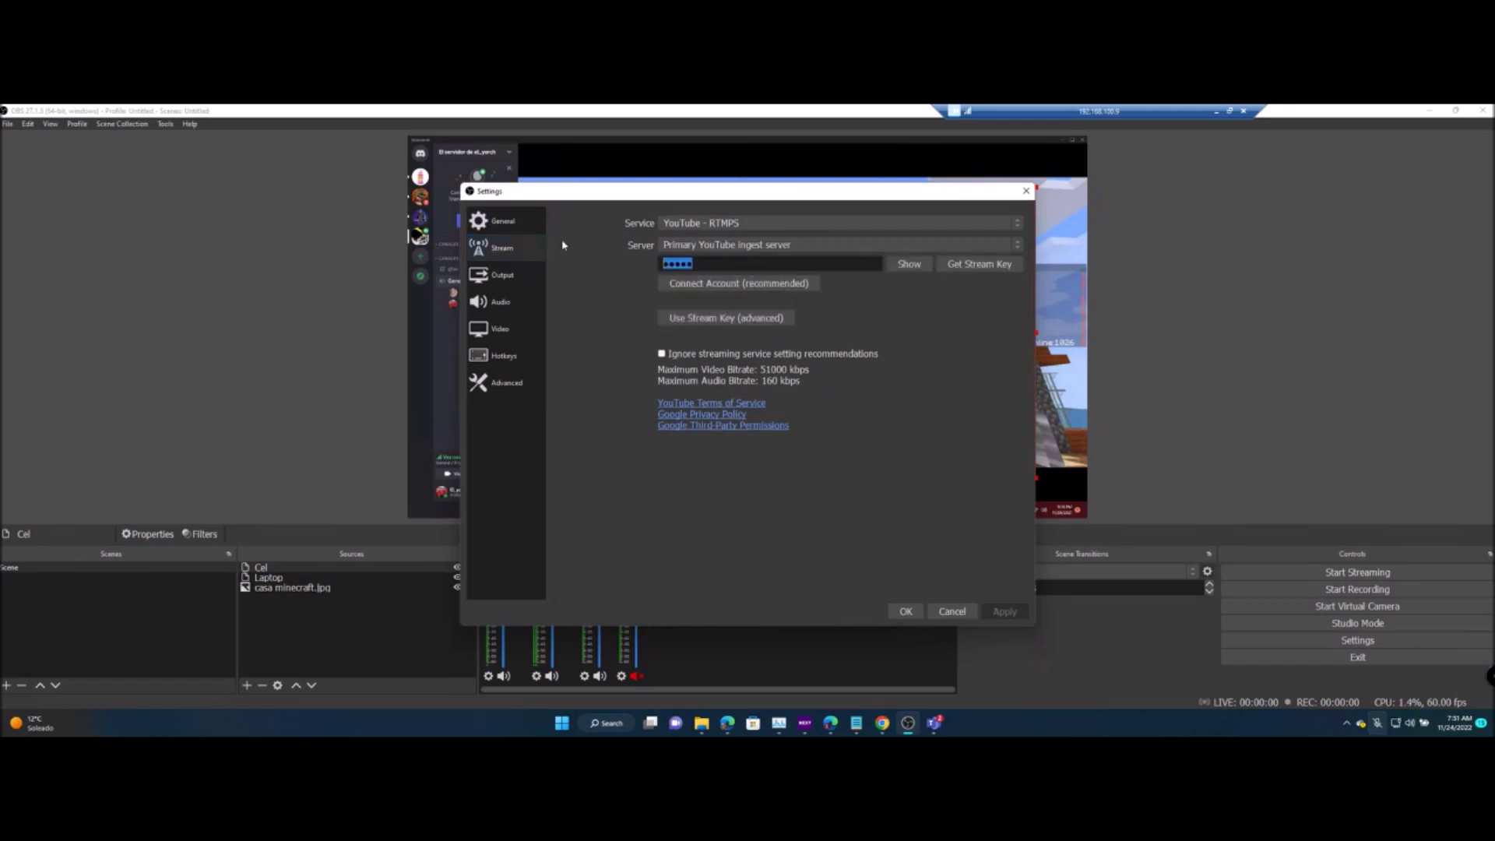
key(BackSpace)
key(ctrl+v)
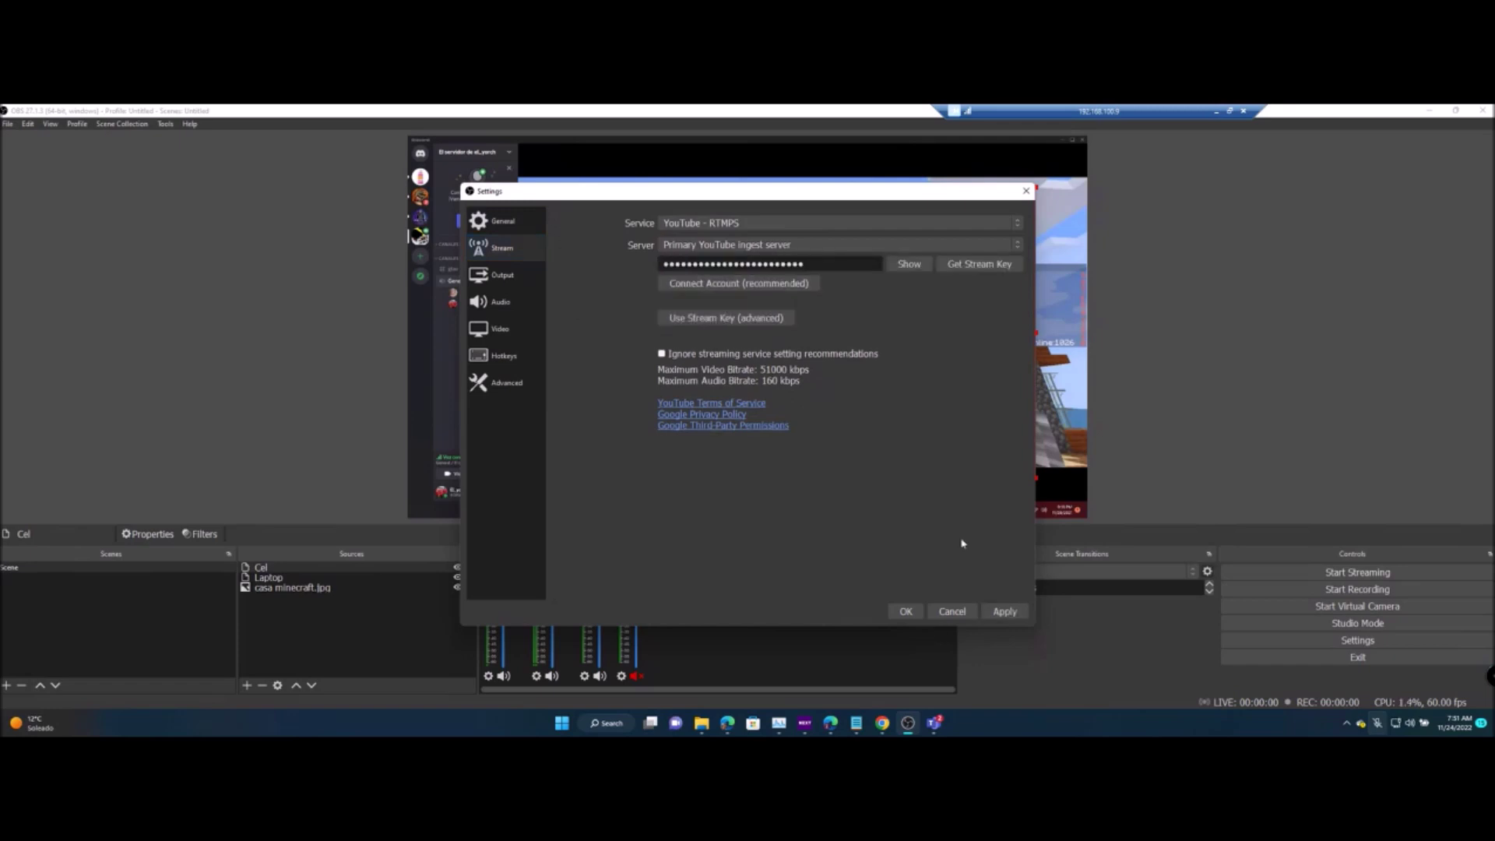
click(1003, 612)
click(907, 612)
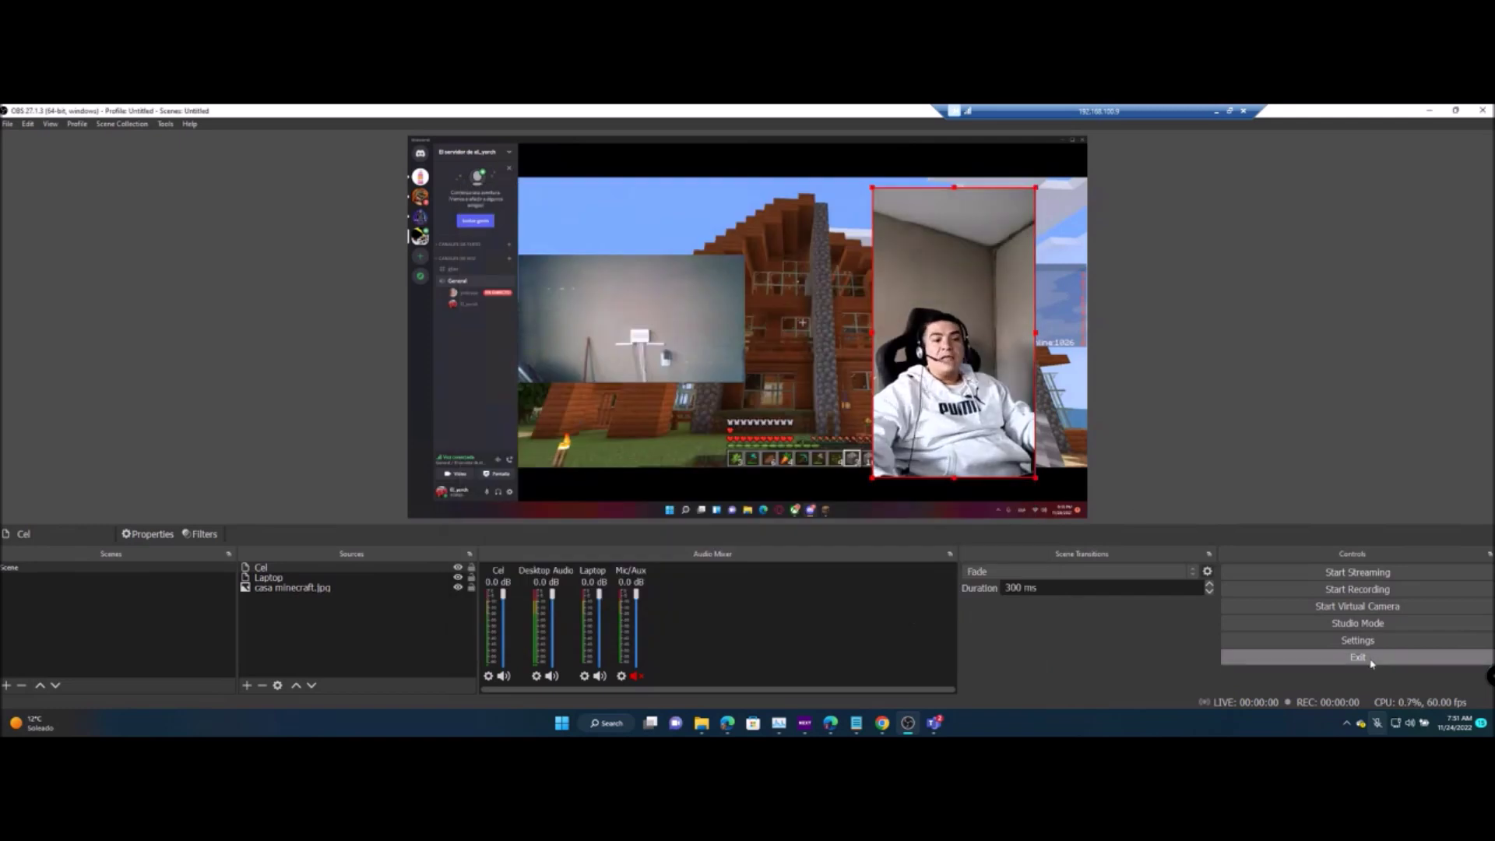
Start streaming from OBS Studio, check the live broadcast in YouTube Studio and minimize Chrome.
click(1344, 580)
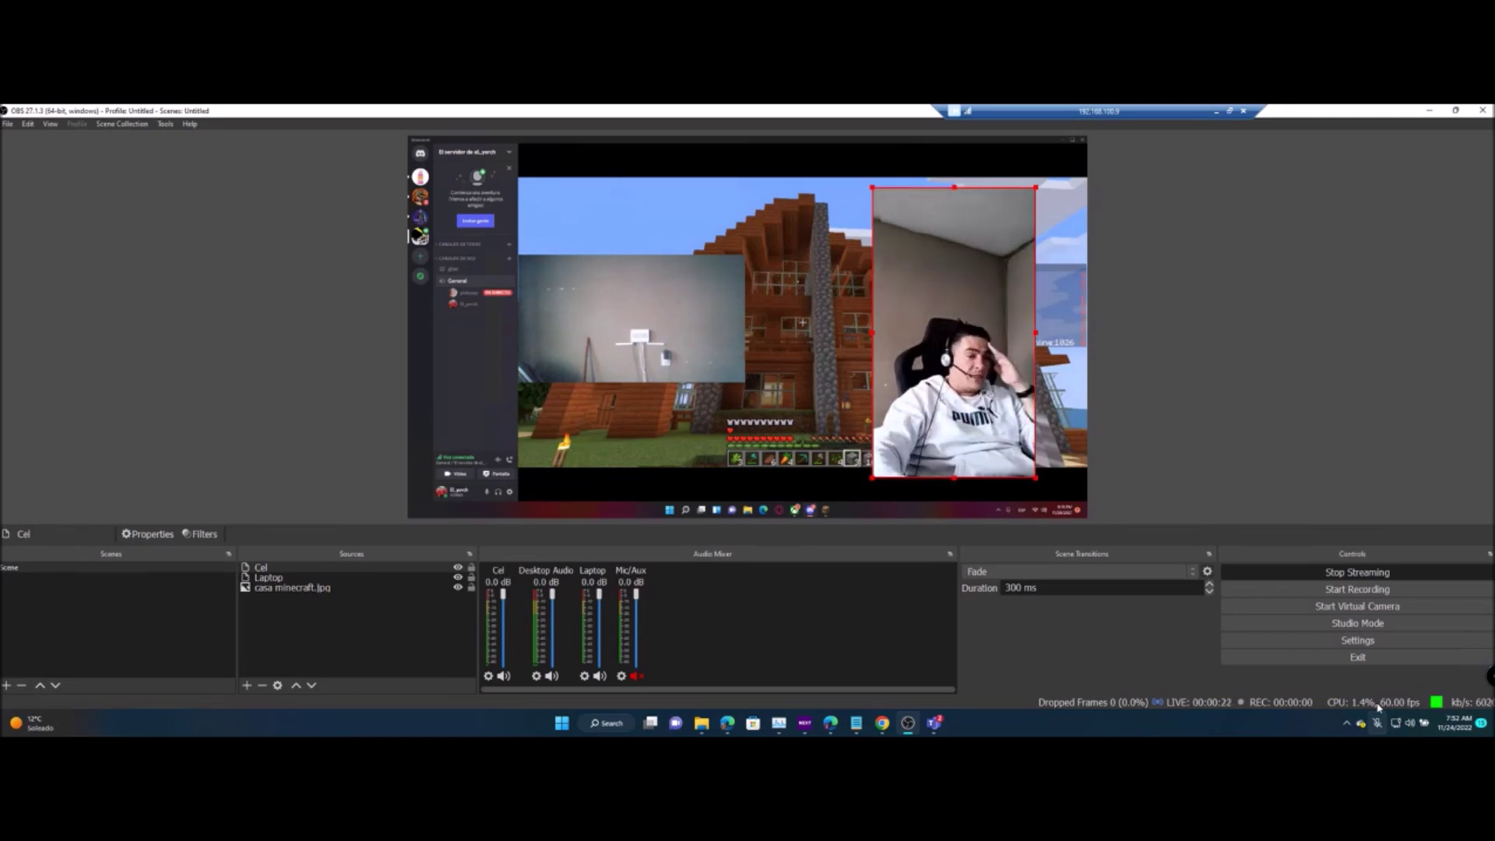
click(882, 722)
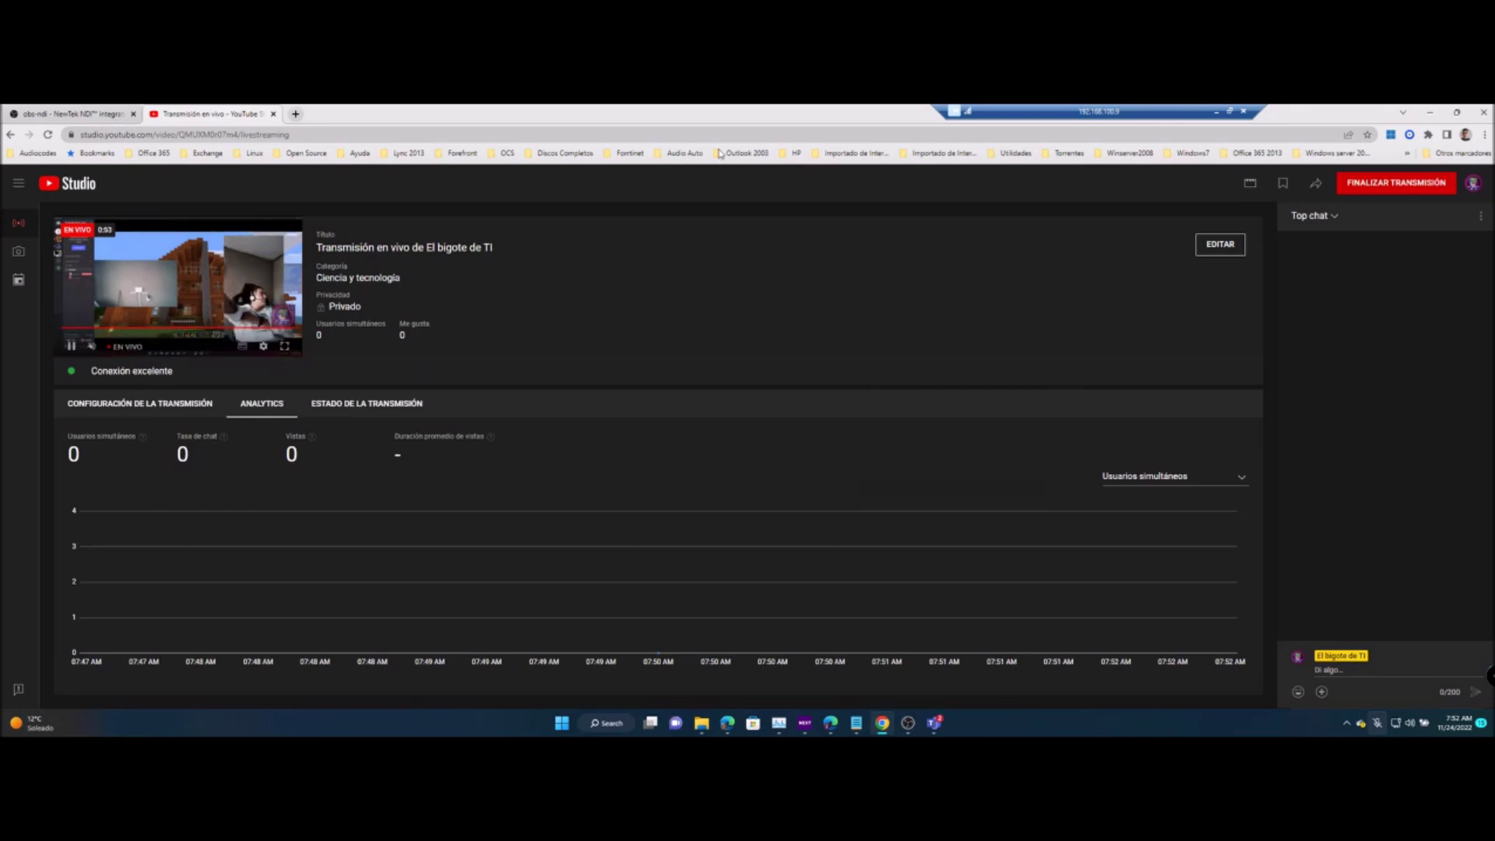
click(1429, 115)
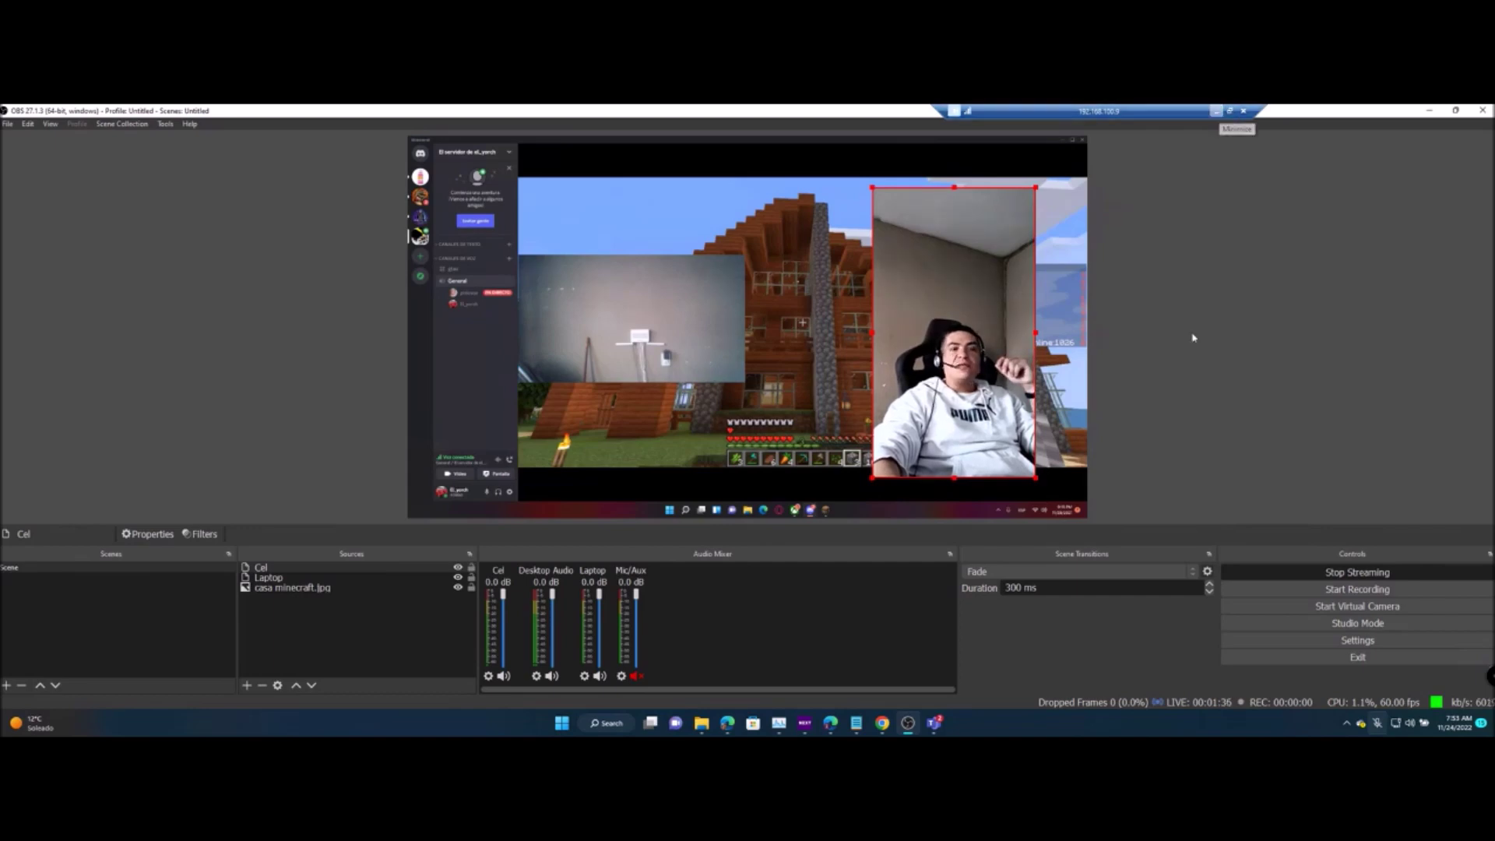
End the live broadcast in YouTube Studio in Chrome and minimize the browser.
click(882, 723)
click(1389, 183)
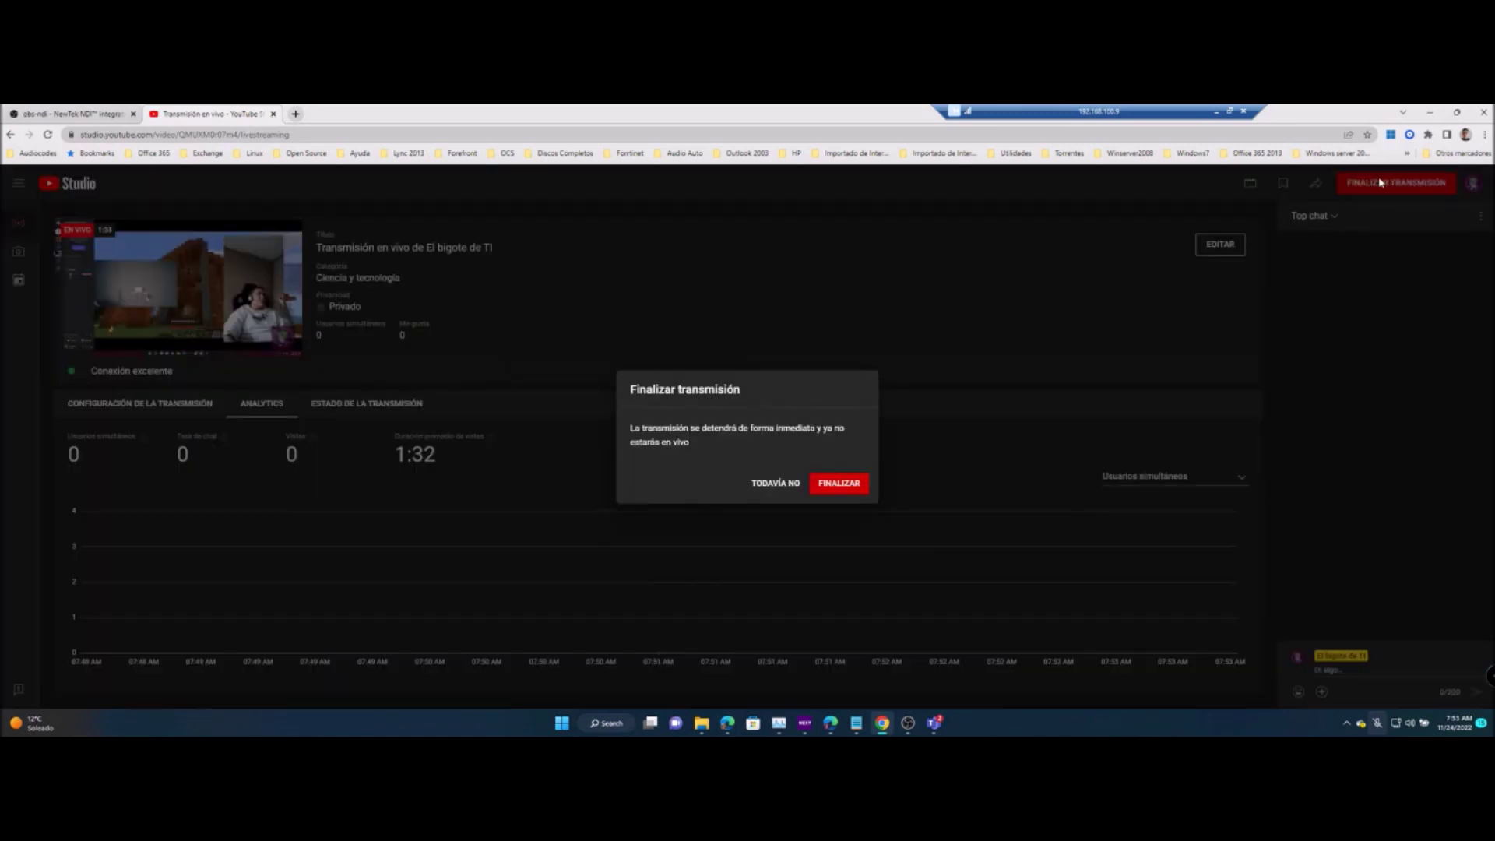
click(841, 483)
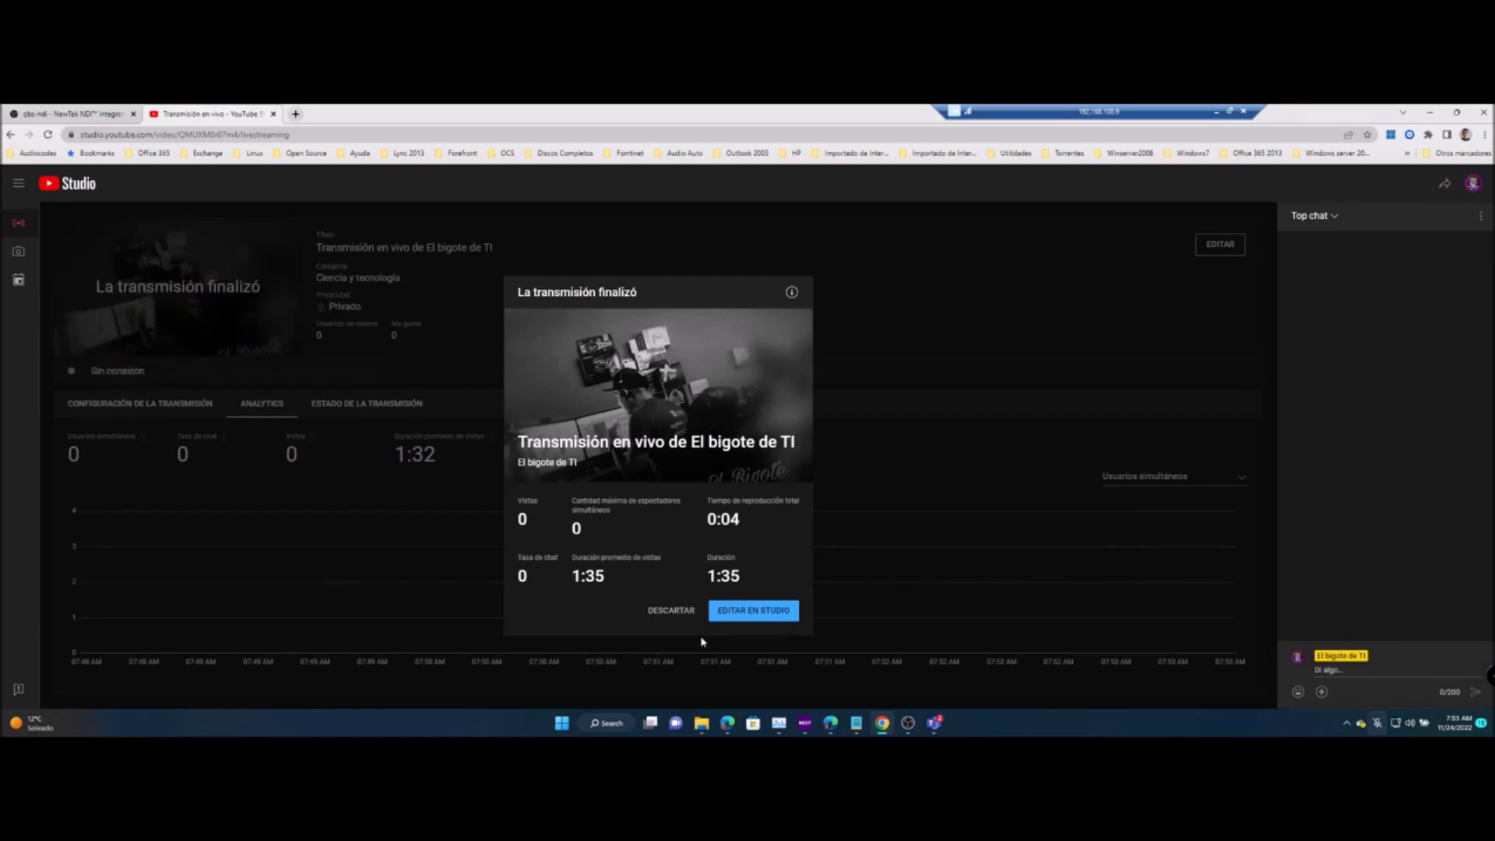
click(1429, 113)
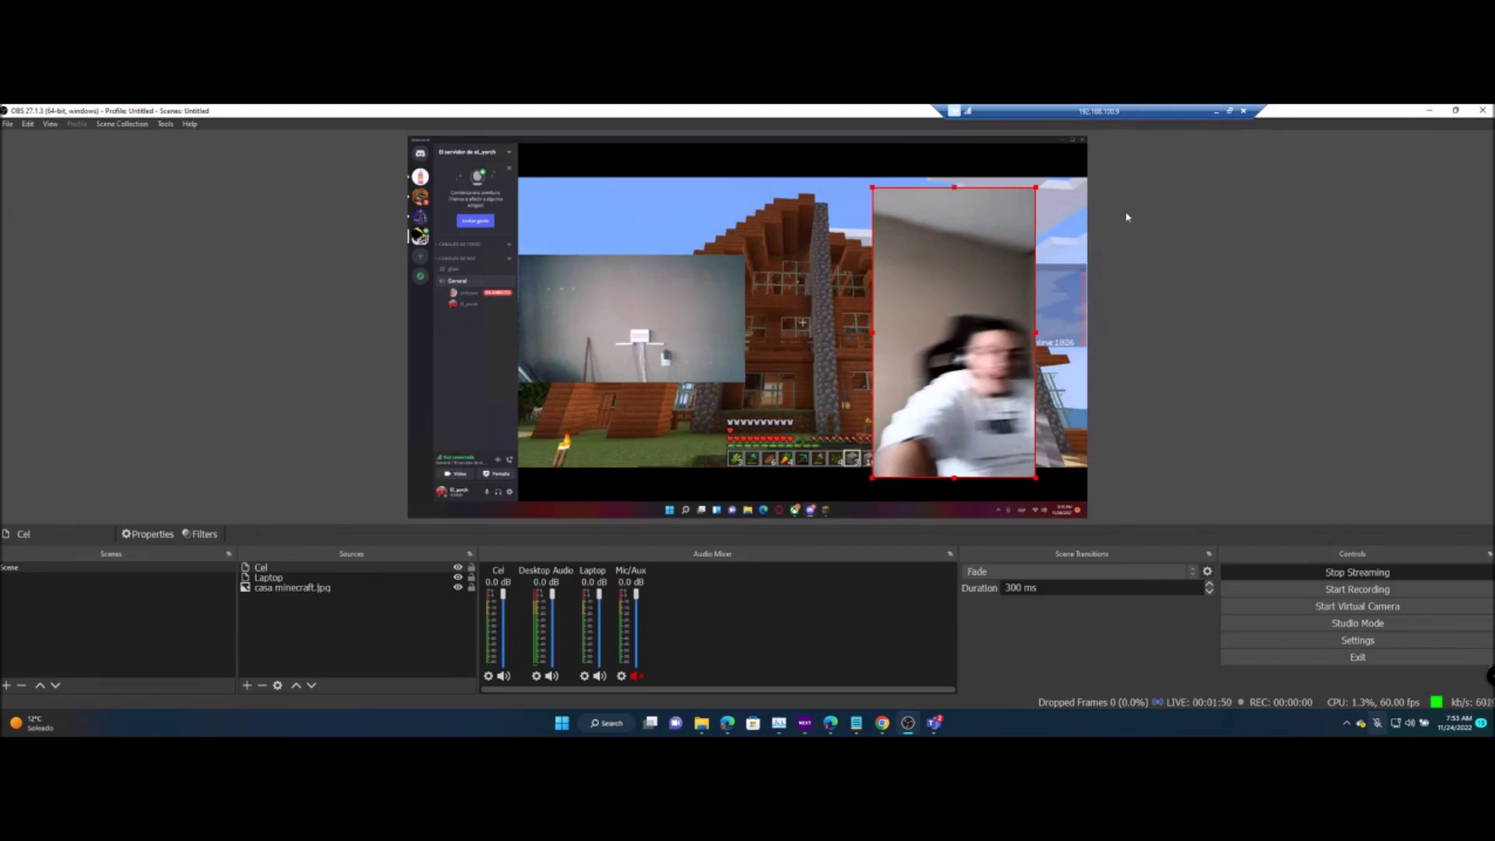
Bring up the ongoing Teams meeting and leave the call.
click(933, 722)
click(1028, 616)
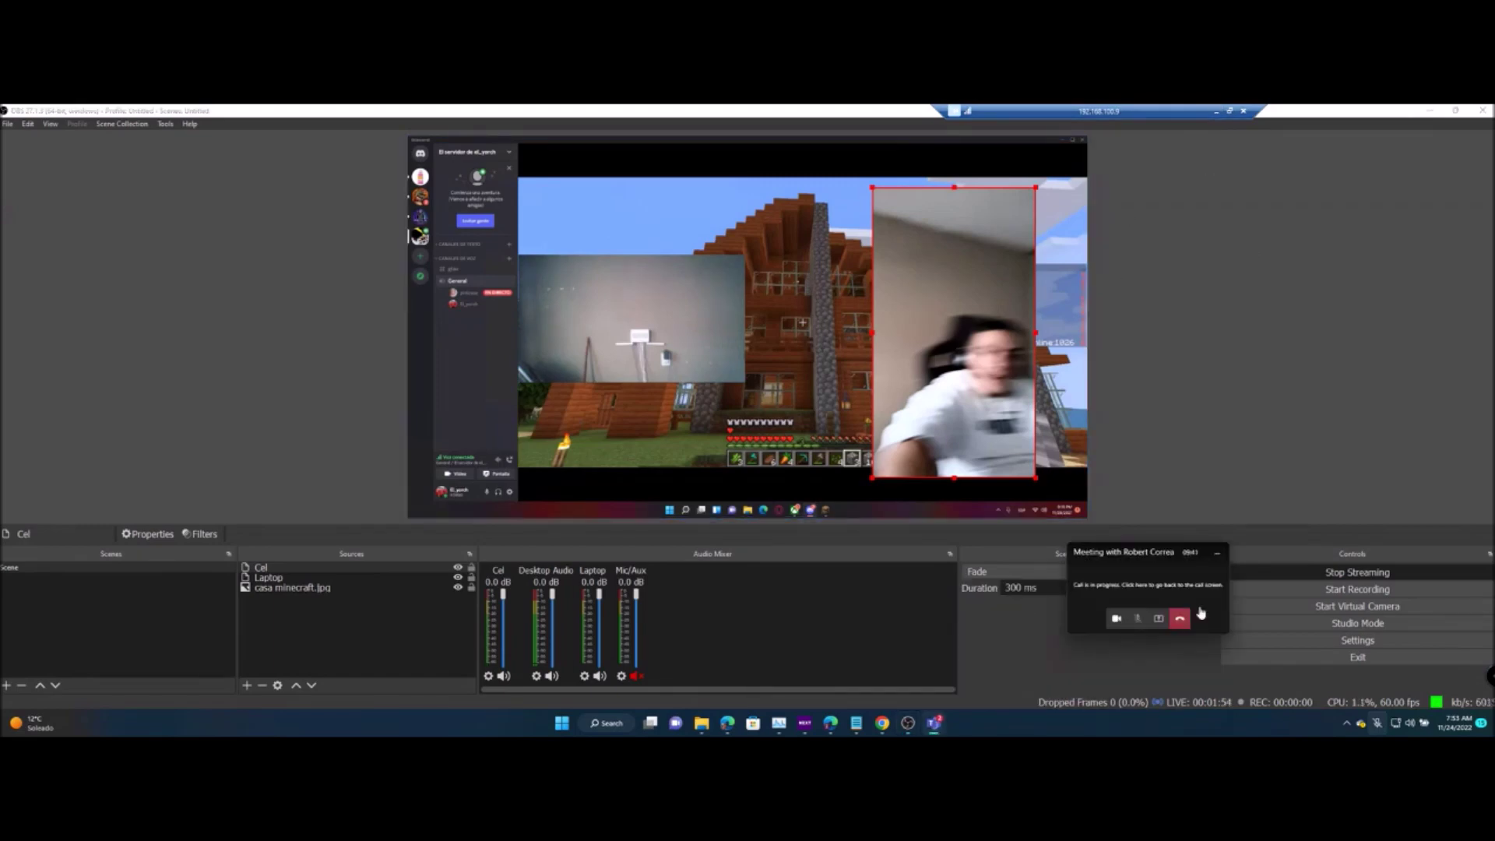
click(1177, 618)
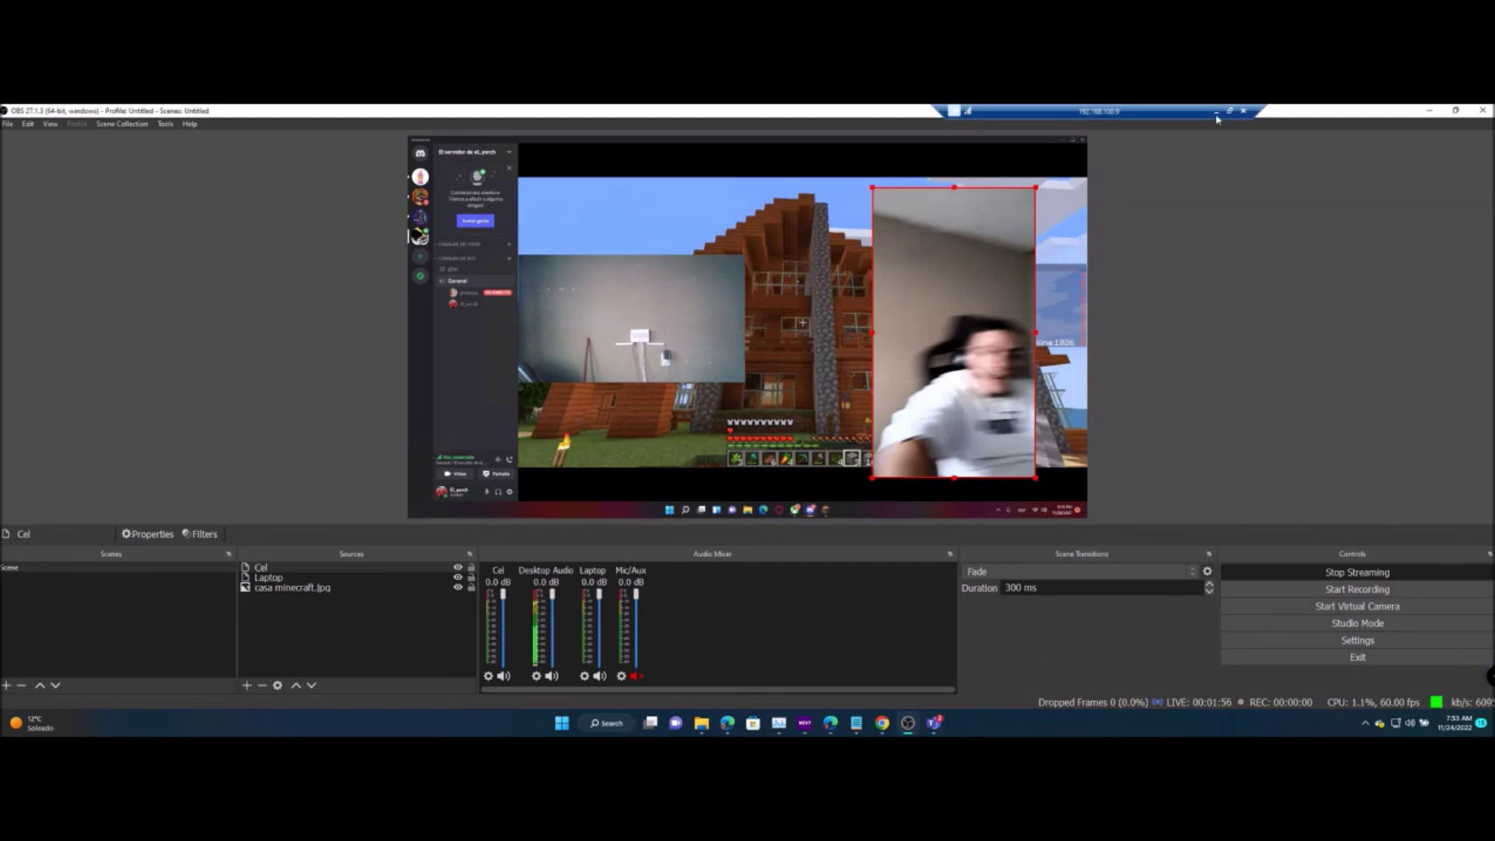
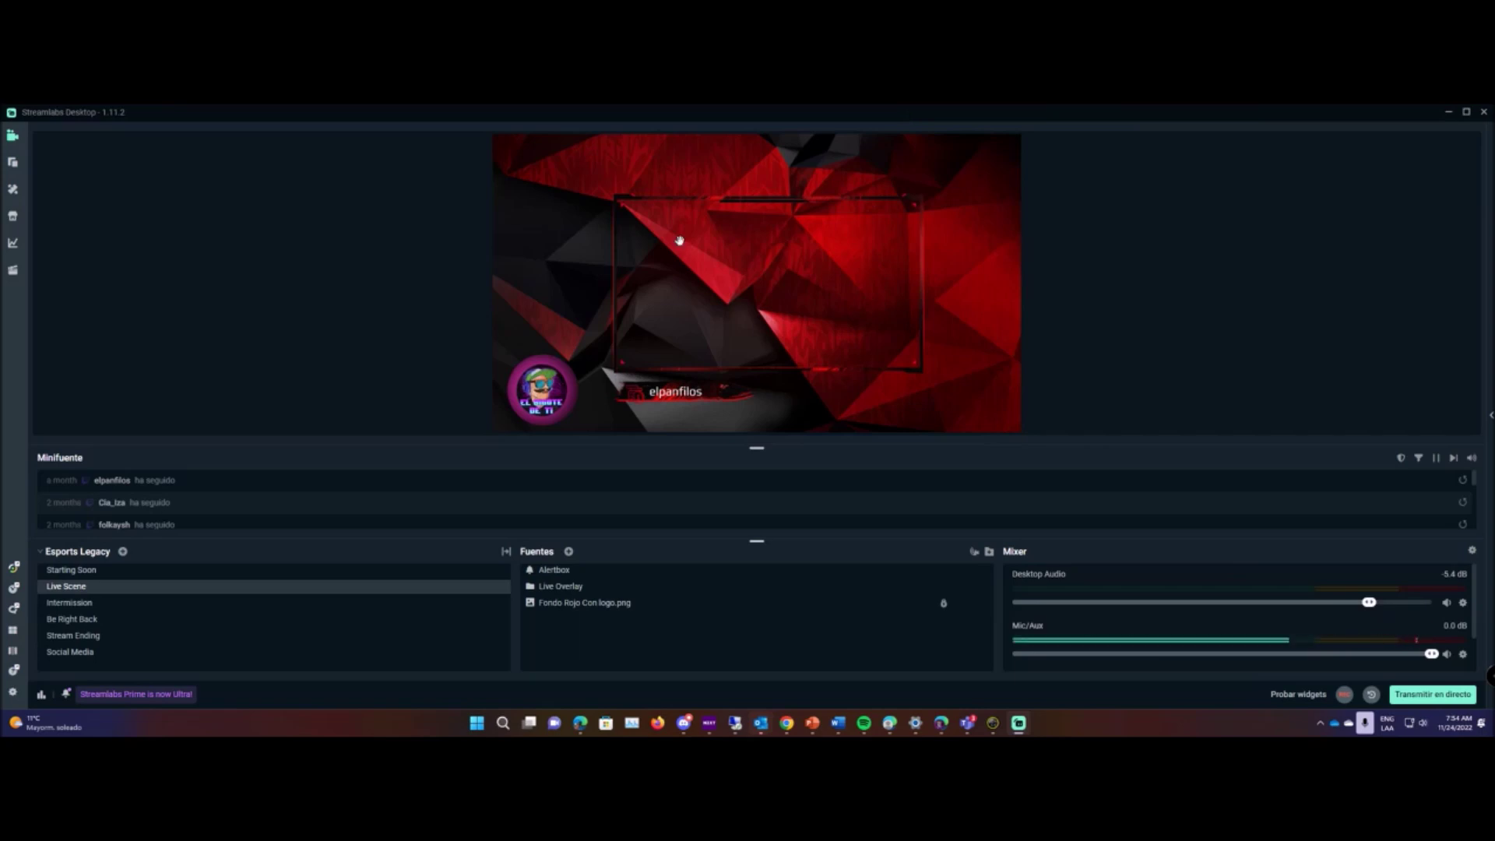
double_click(576, 591)
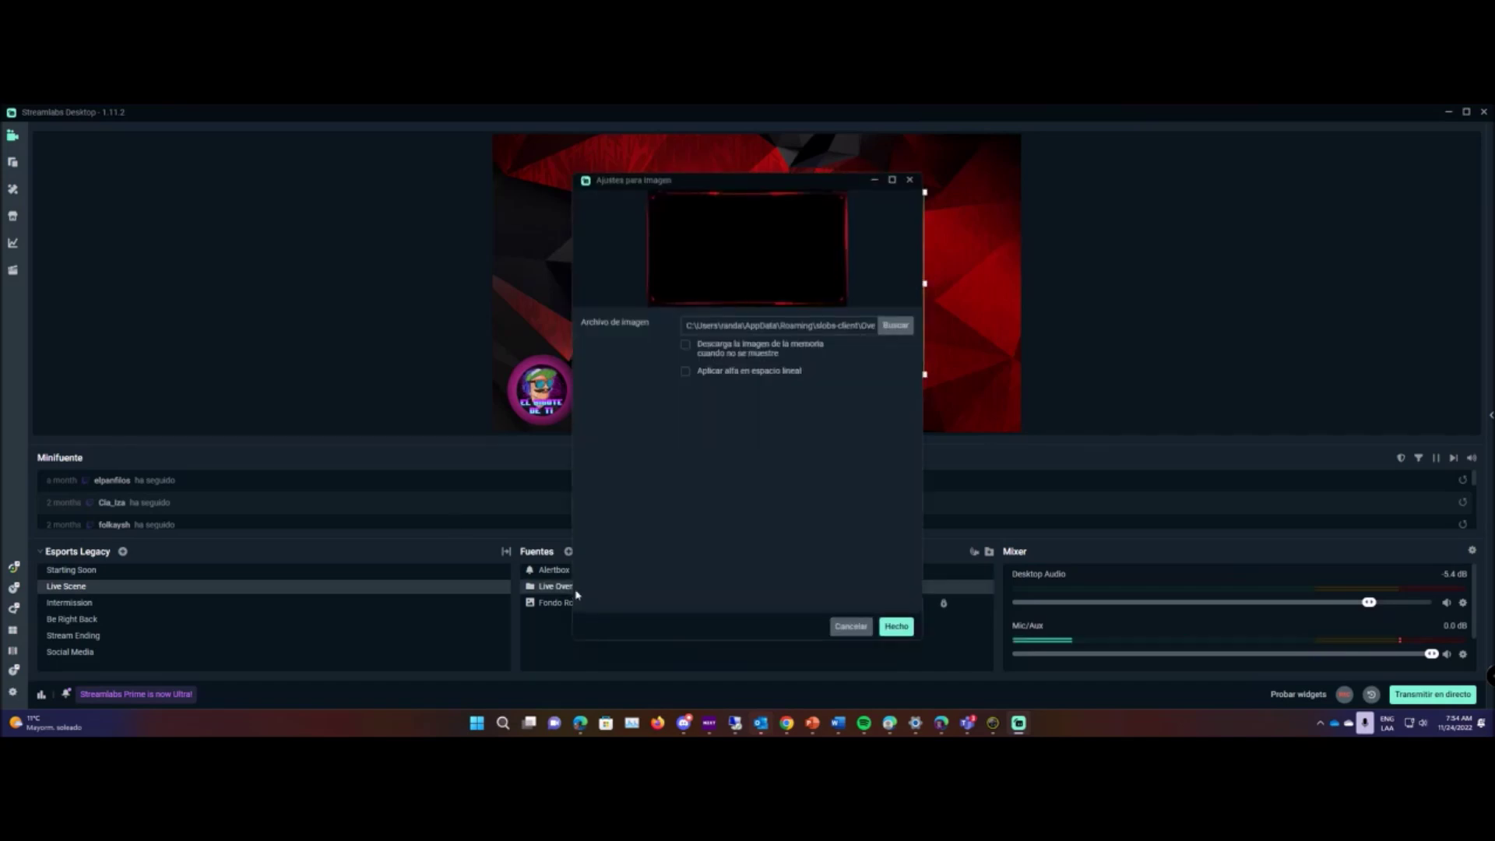
click(854, 628)
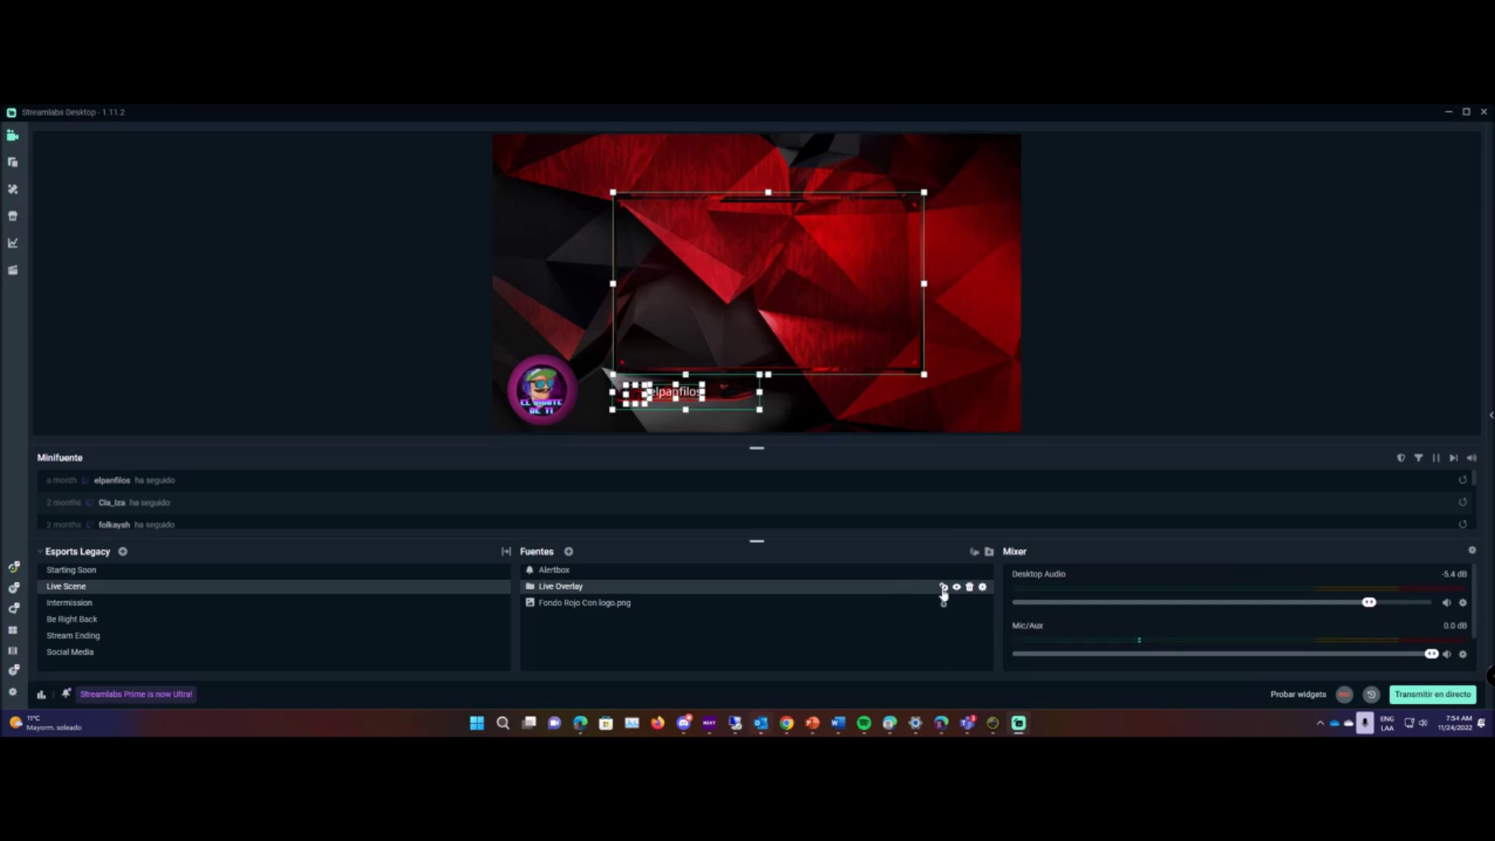
double_click(903, 590)
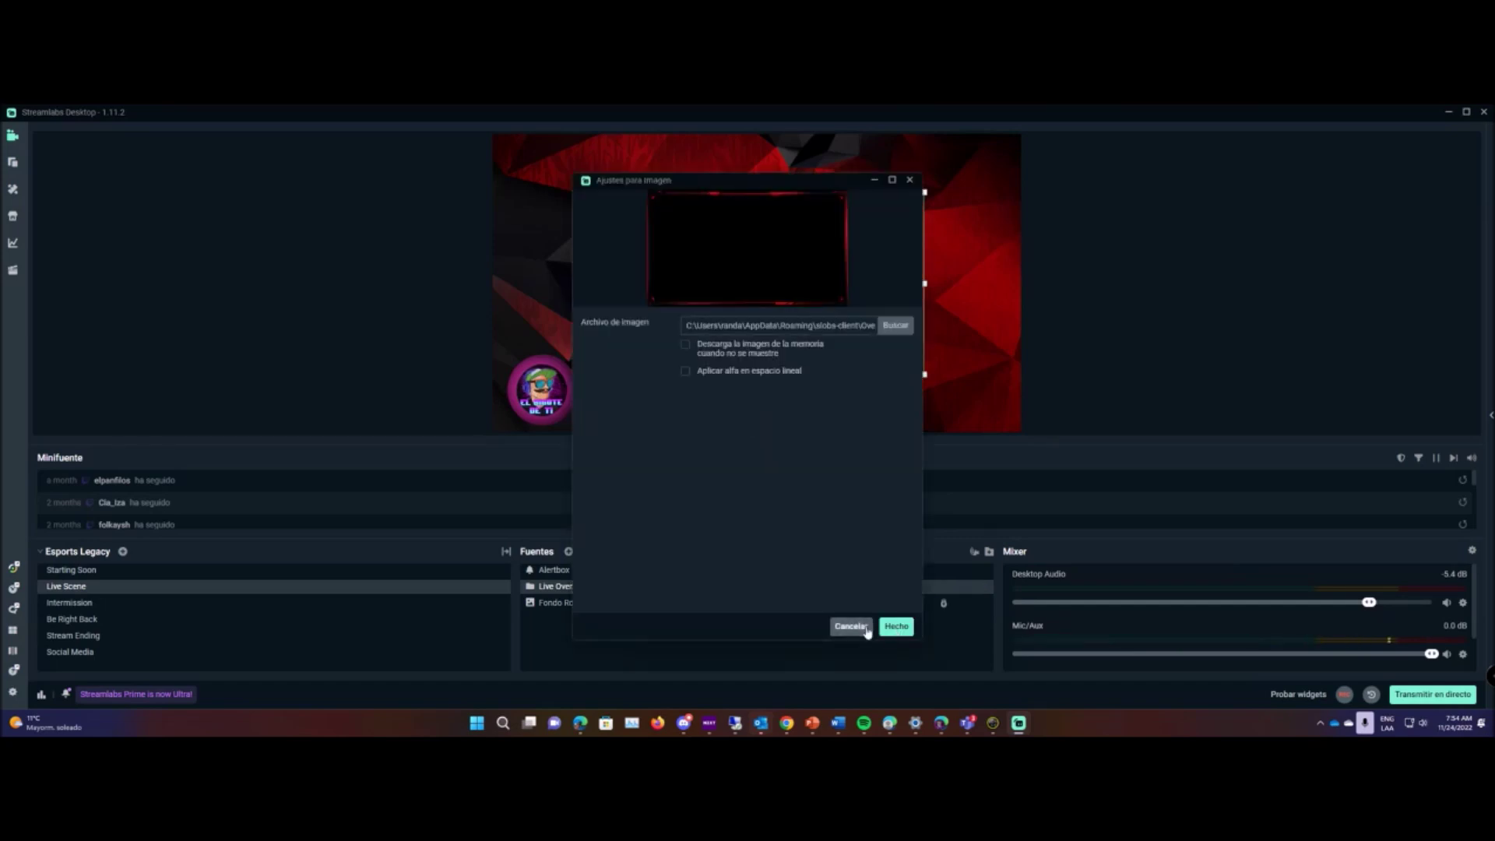
click(864, 629)
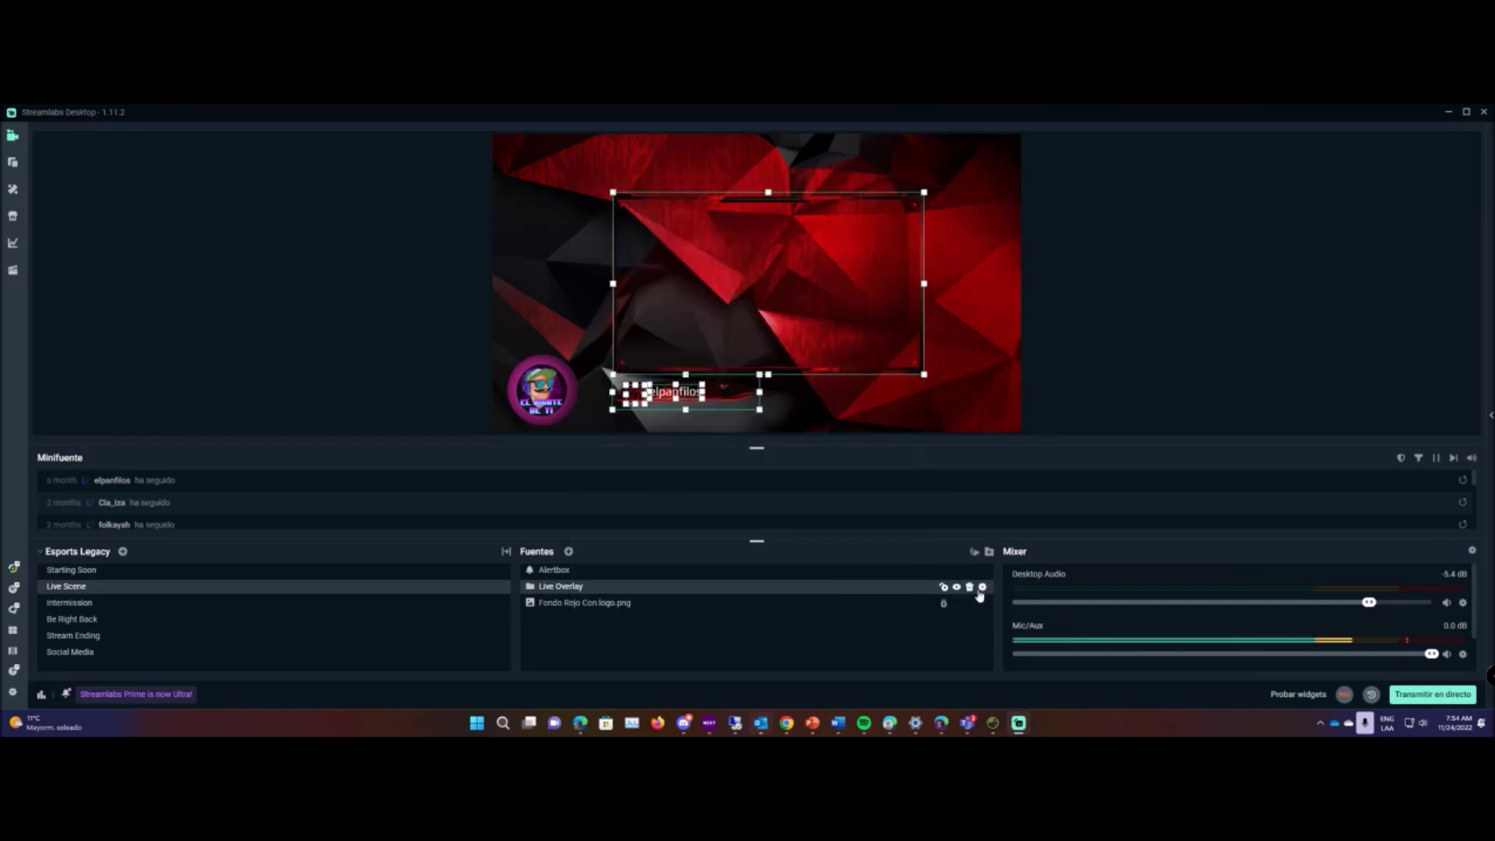
click(982, 589)
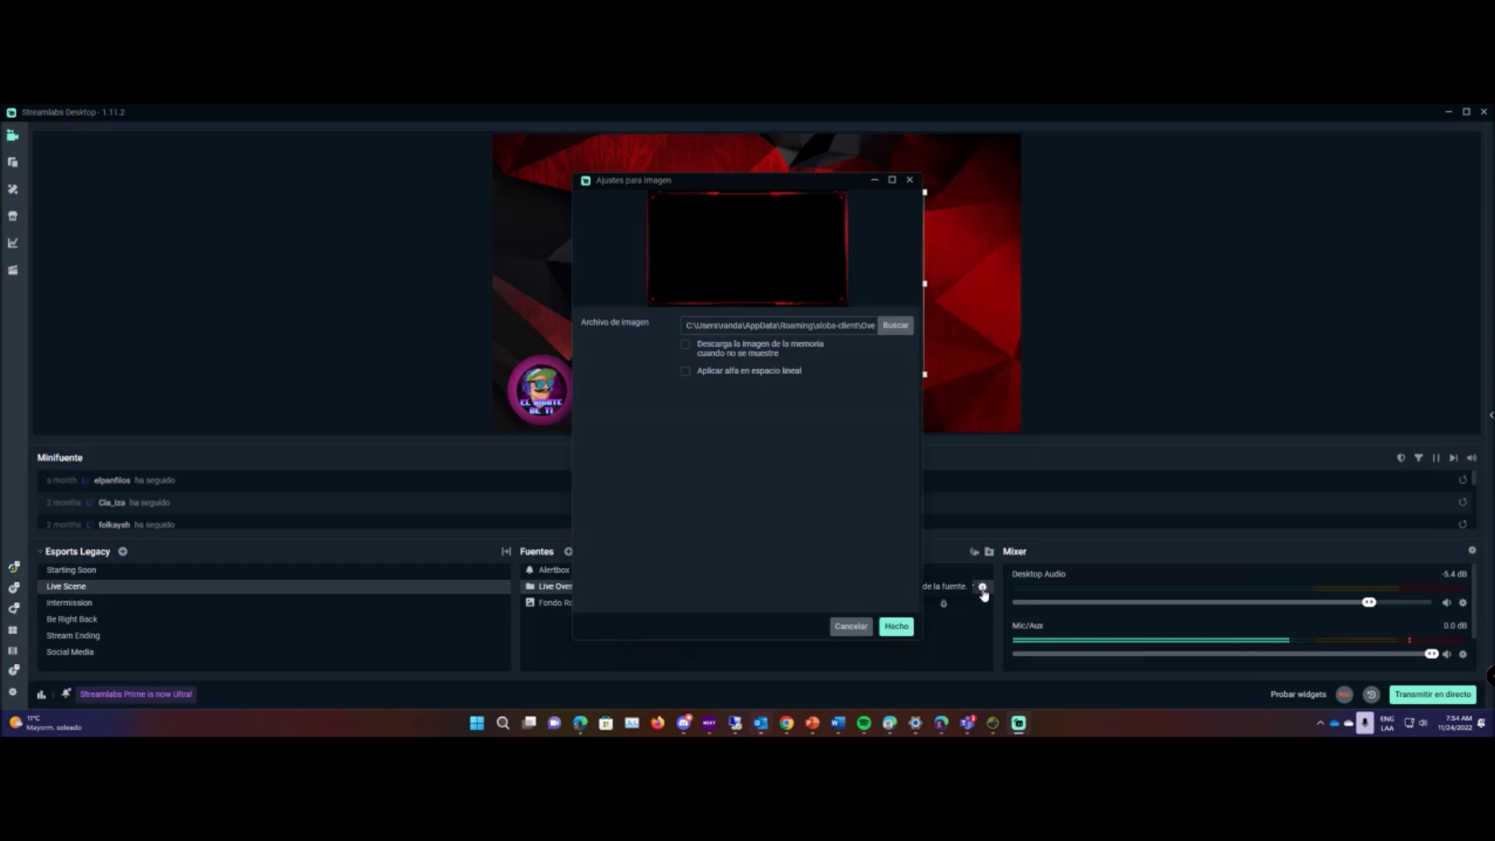
click(851, 626)
In Streamlabs Desktop's Intermission scene, set the Webcam Capture device to Snap Camera and shrink its video to fit the webcam frame.
click(123, 601)
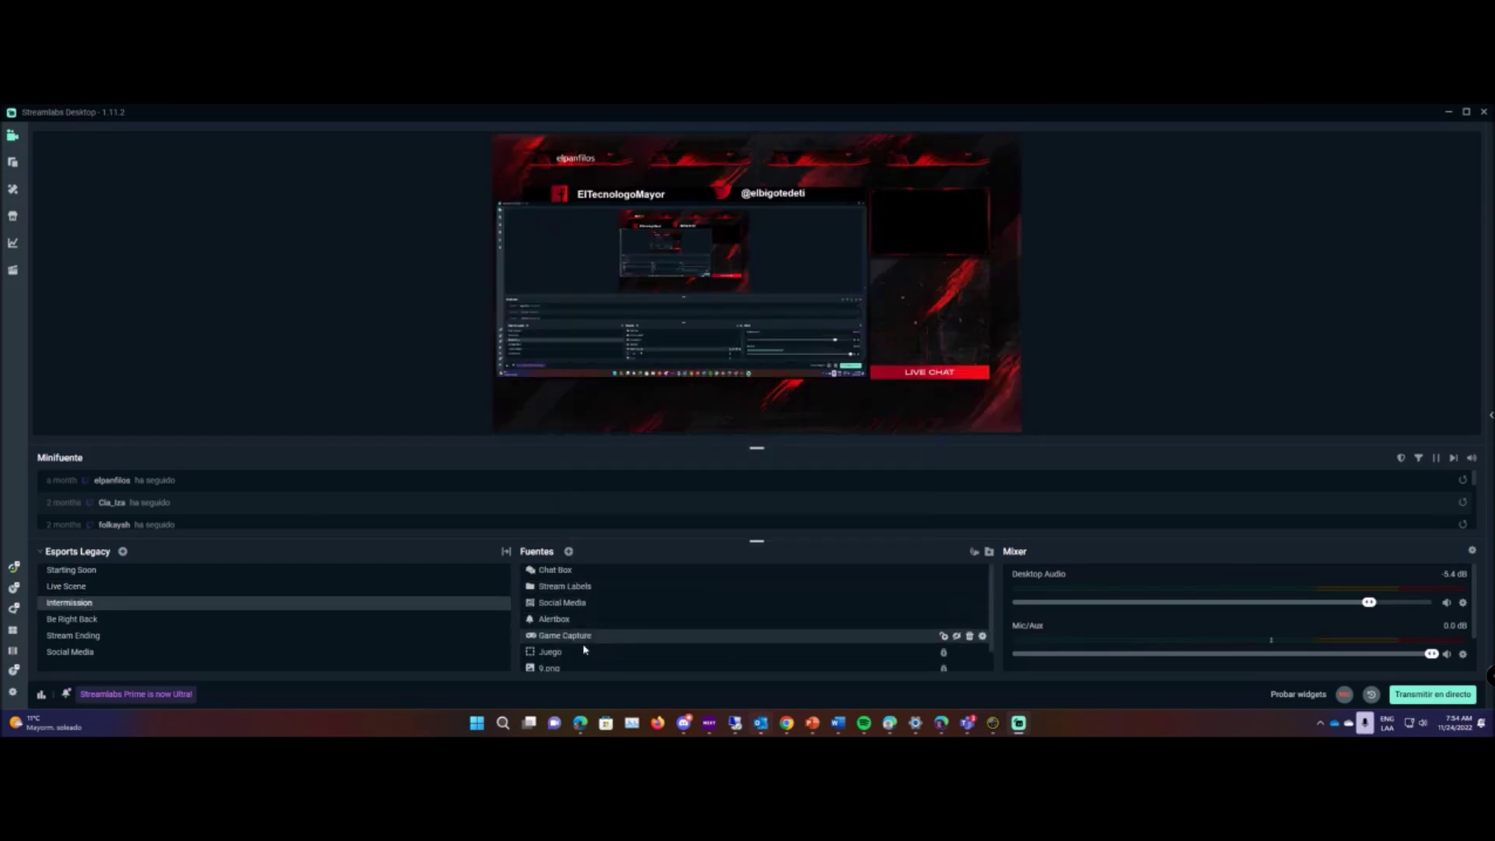
scroll(605, 640, down, 1)
double_click(607, 661)
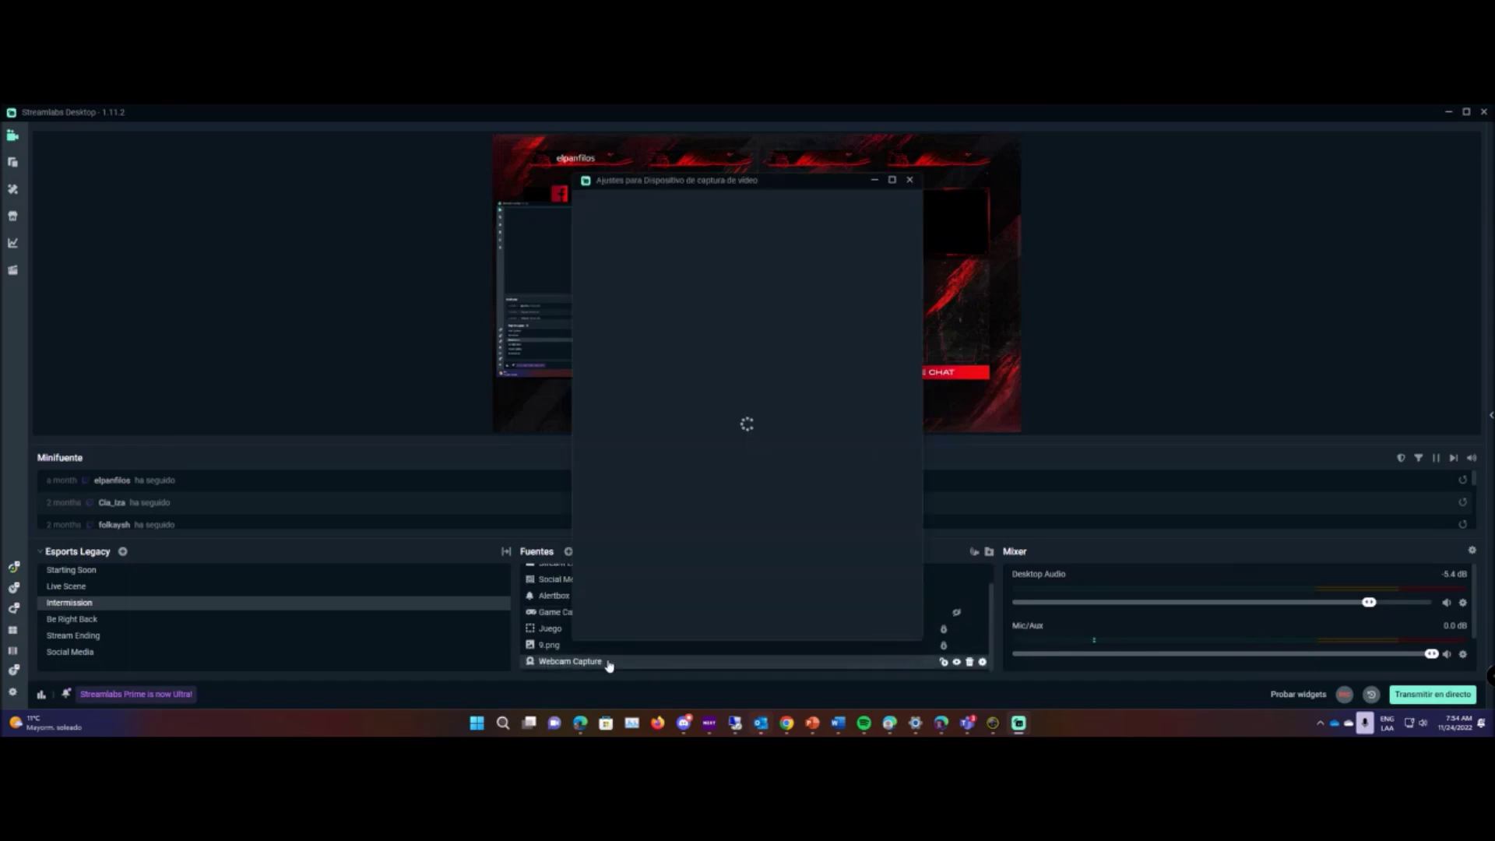
click(894, 325)
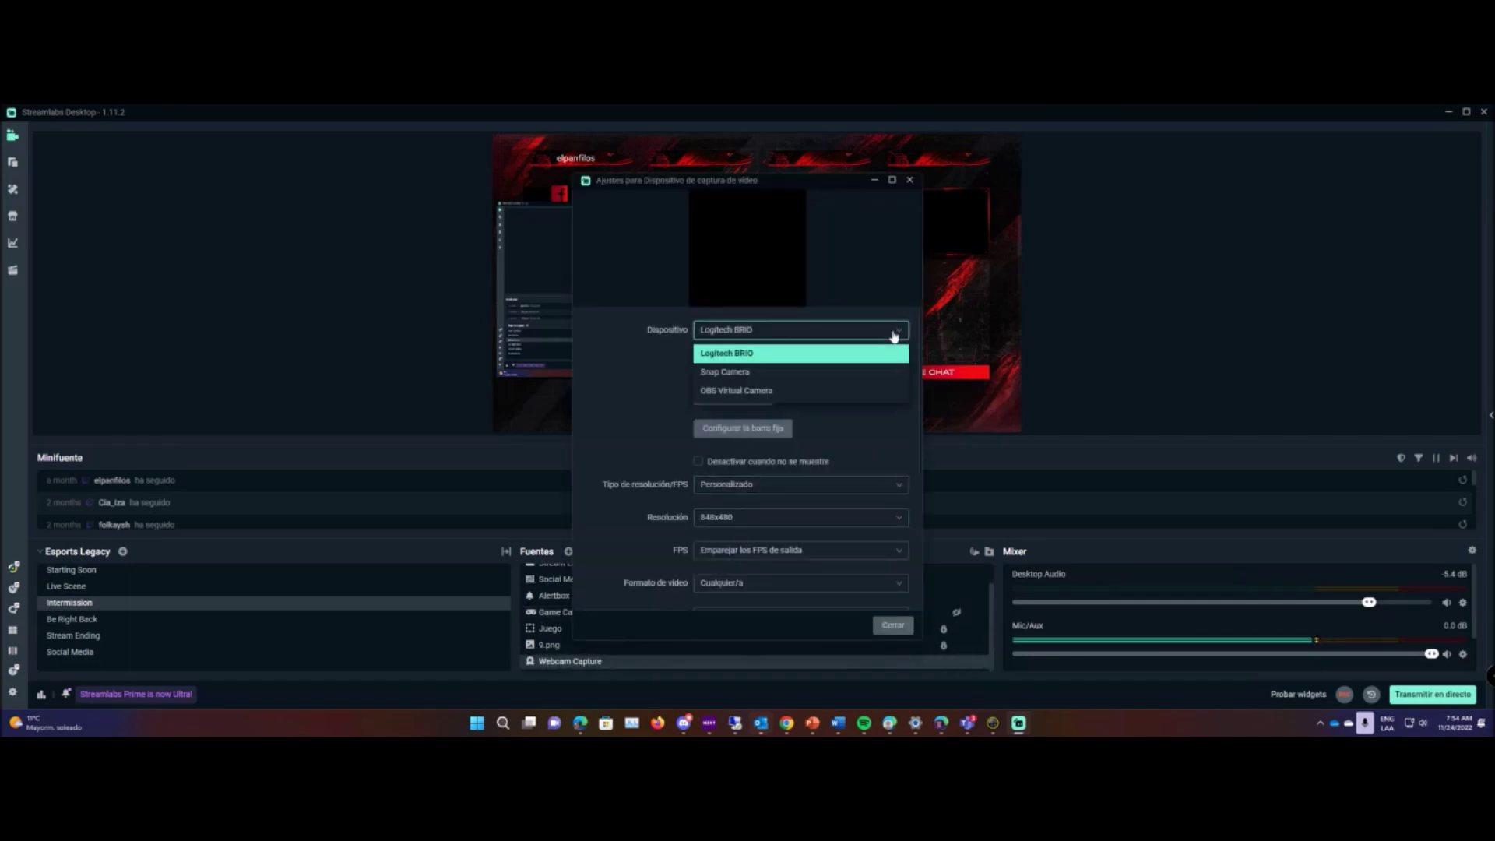
click(752, 377)
click(893, 625)
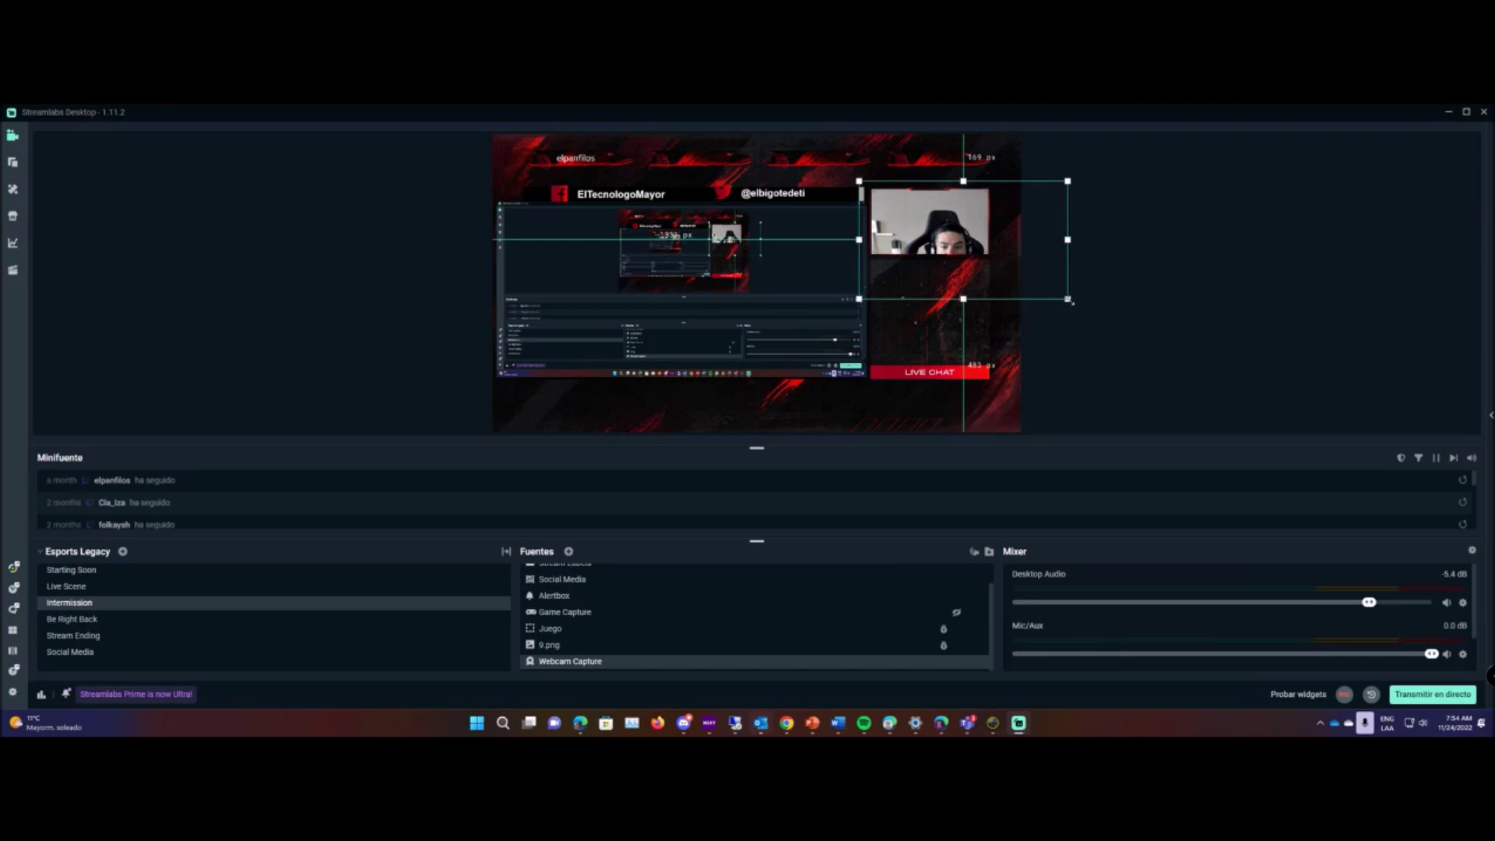
drag(1069, 300, 1017, 270)
click(1042, 287)
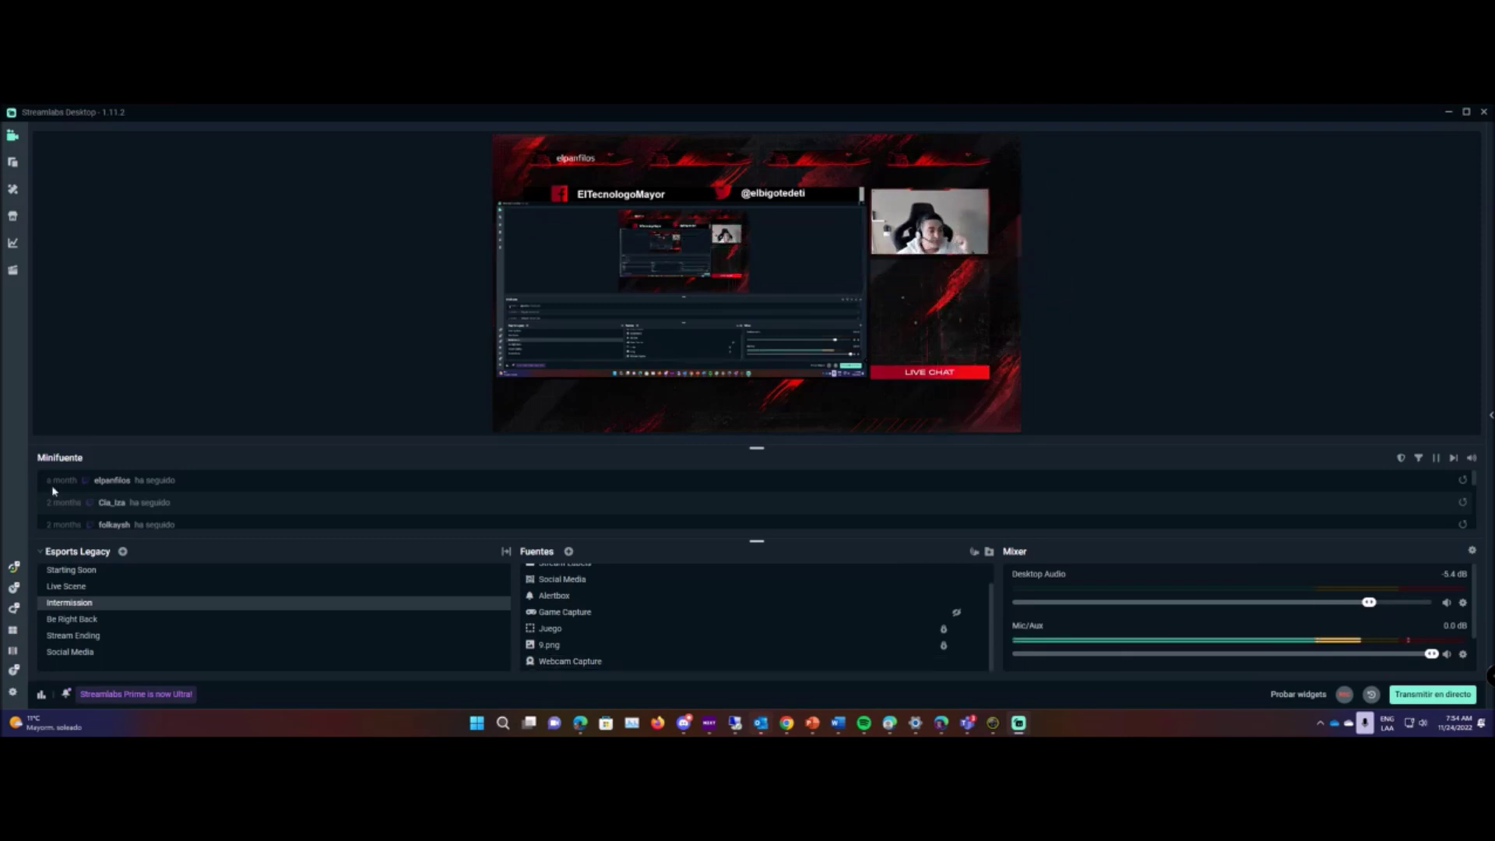
Show the Starting Soon scene, and in the Live Scene resize the webcam video to fit inside its red frame.
click(112, 574)
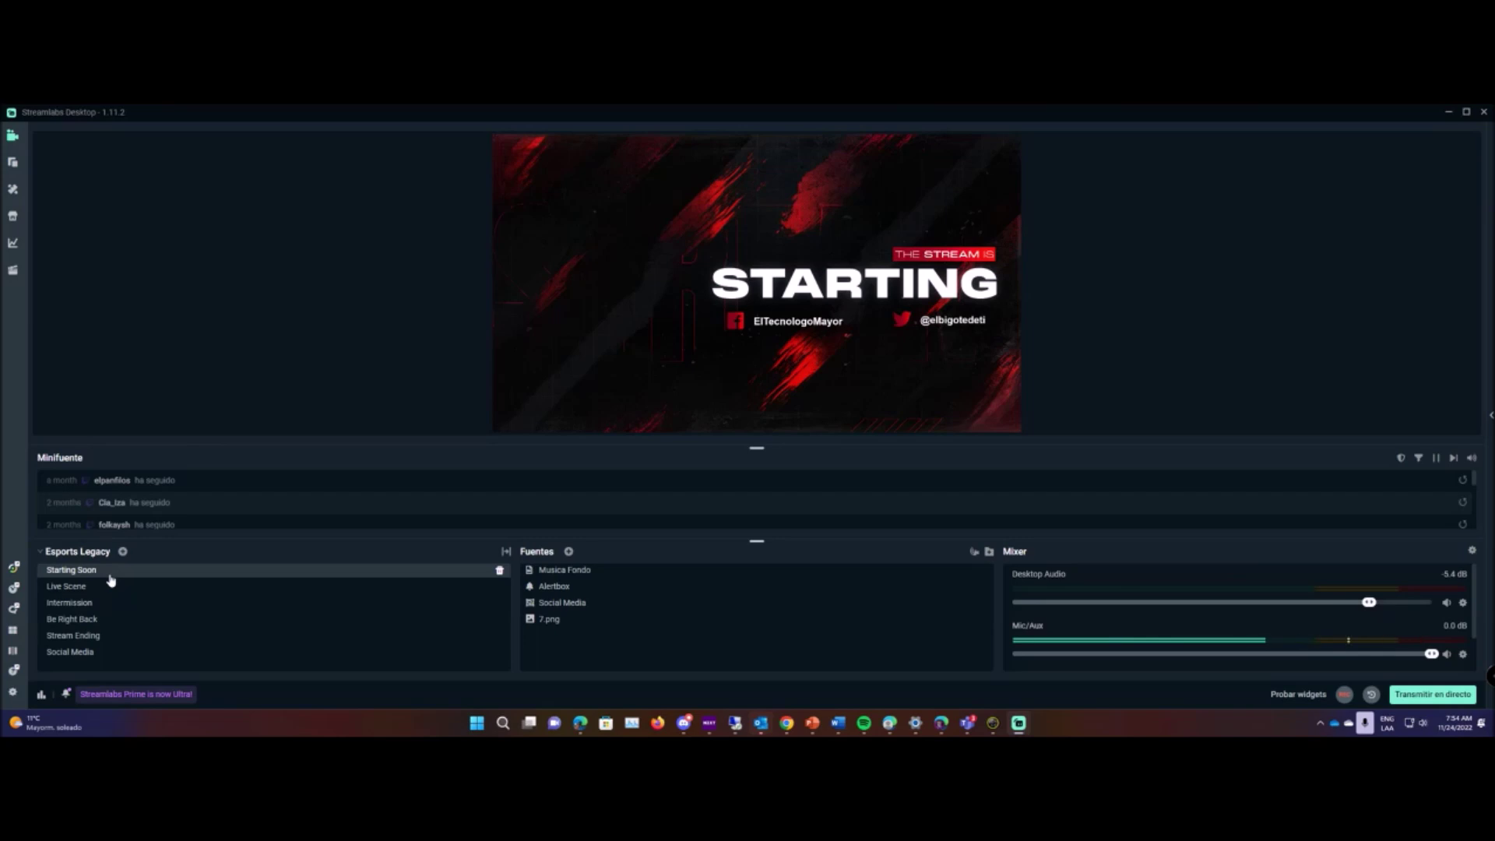
click(101, 585)
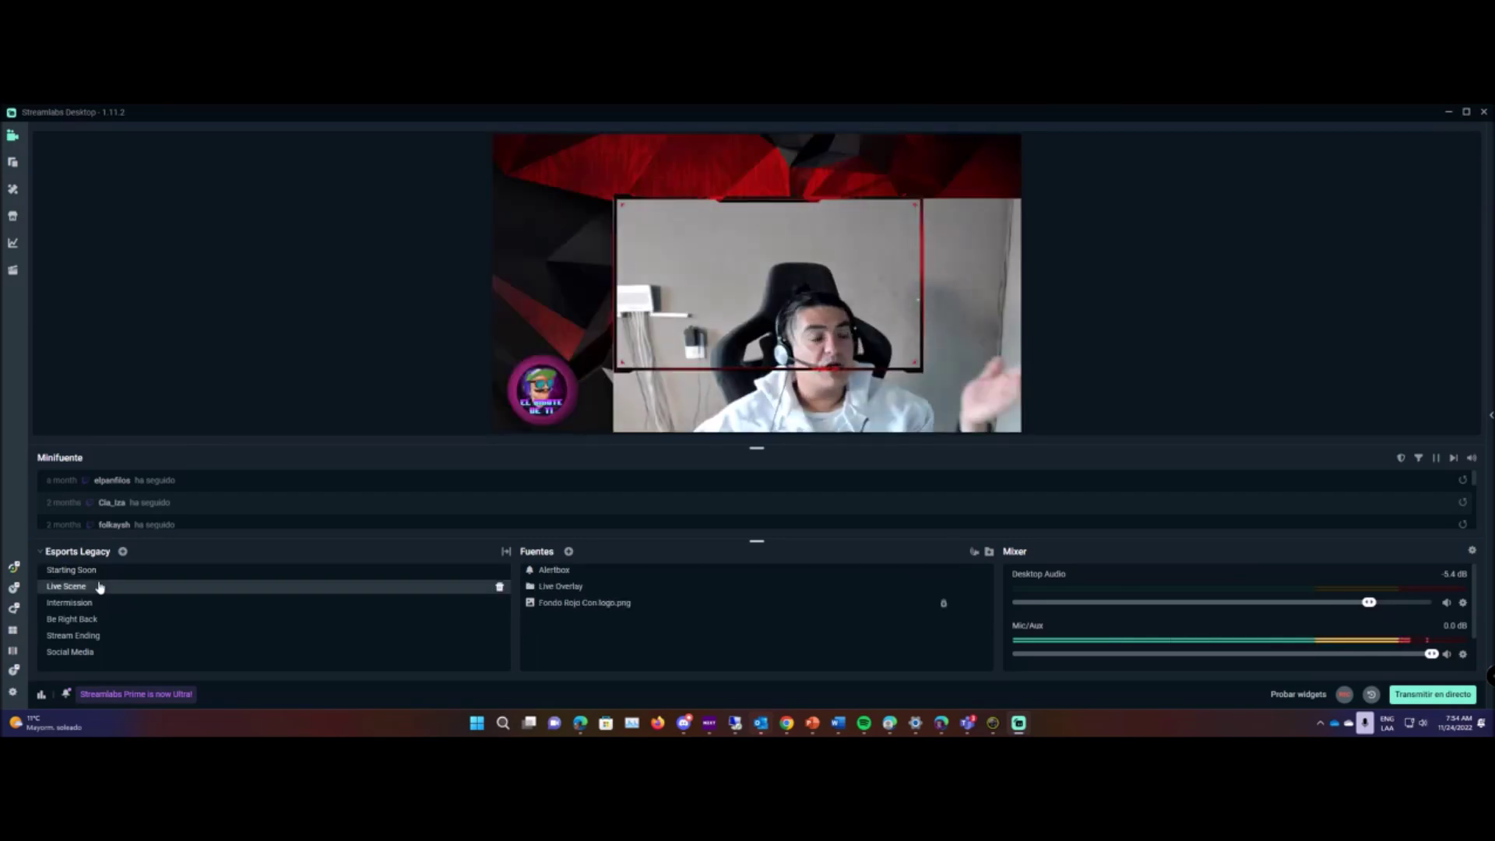
click(687, 296)
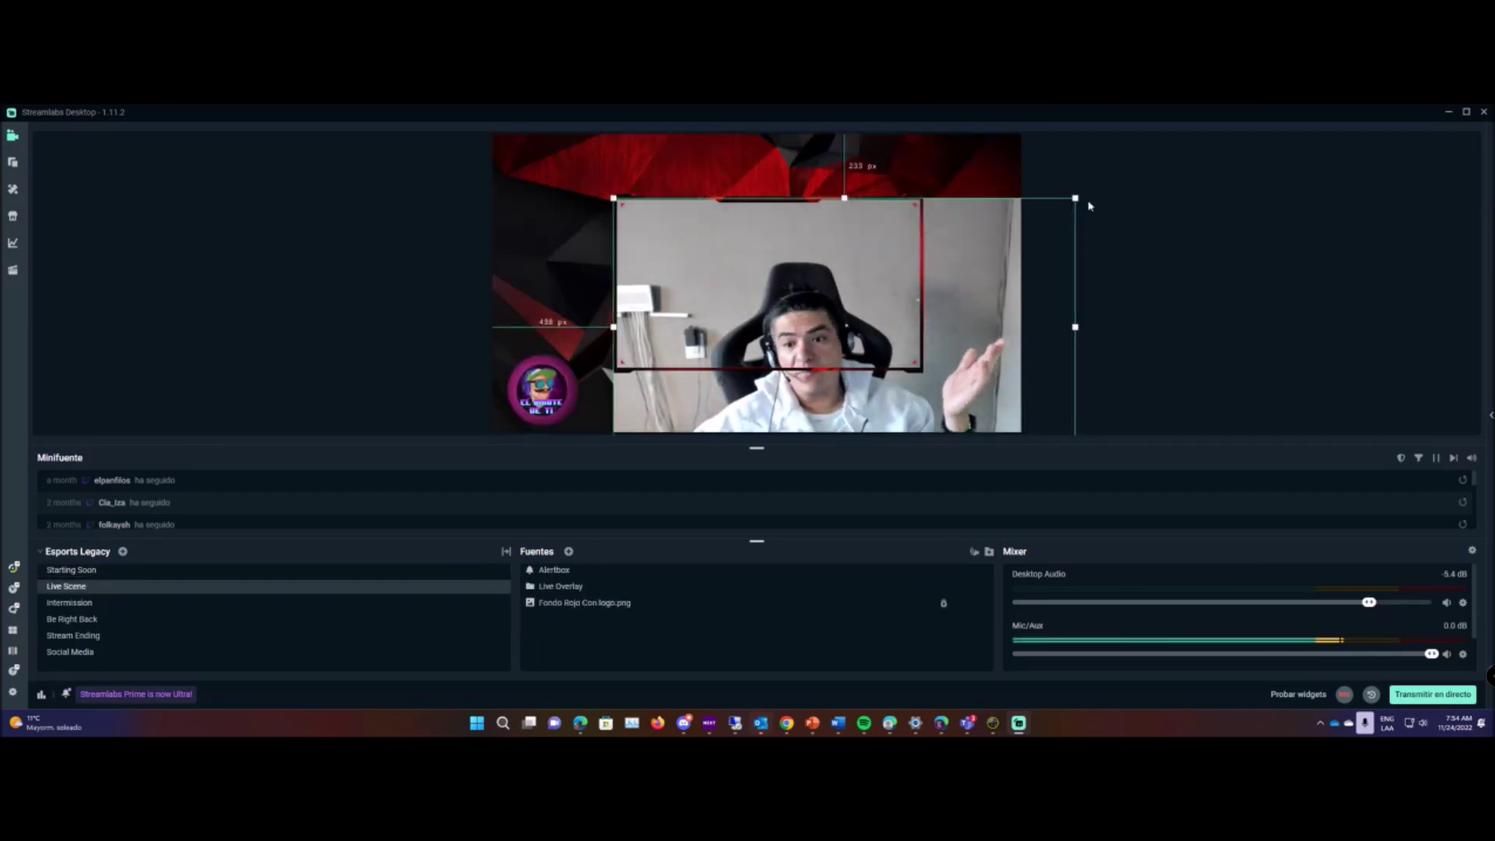
drag(1075, 200, 807, 233)
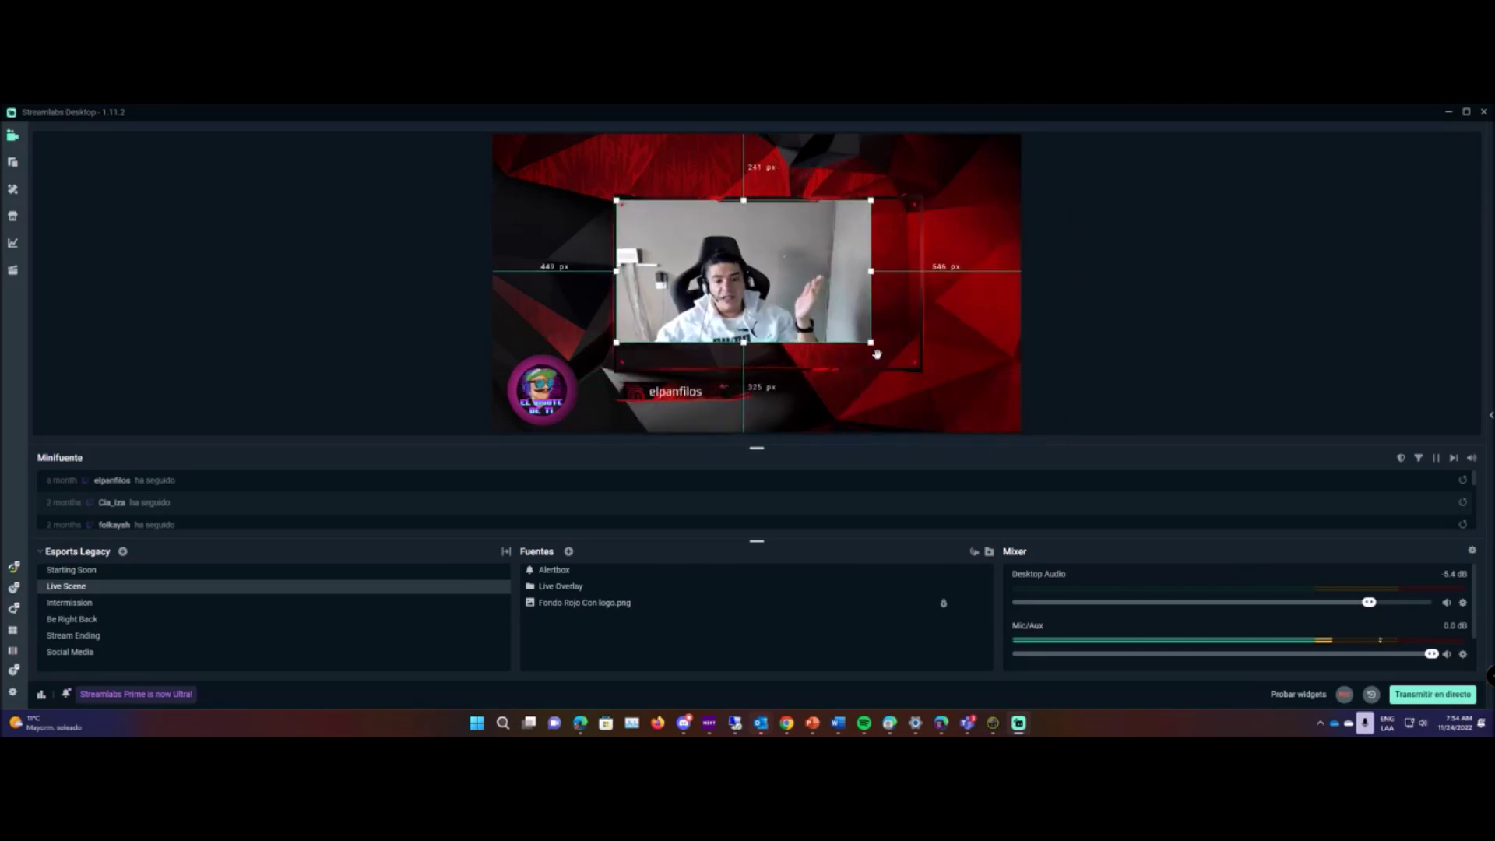
drag(870, 343, 918, 365)
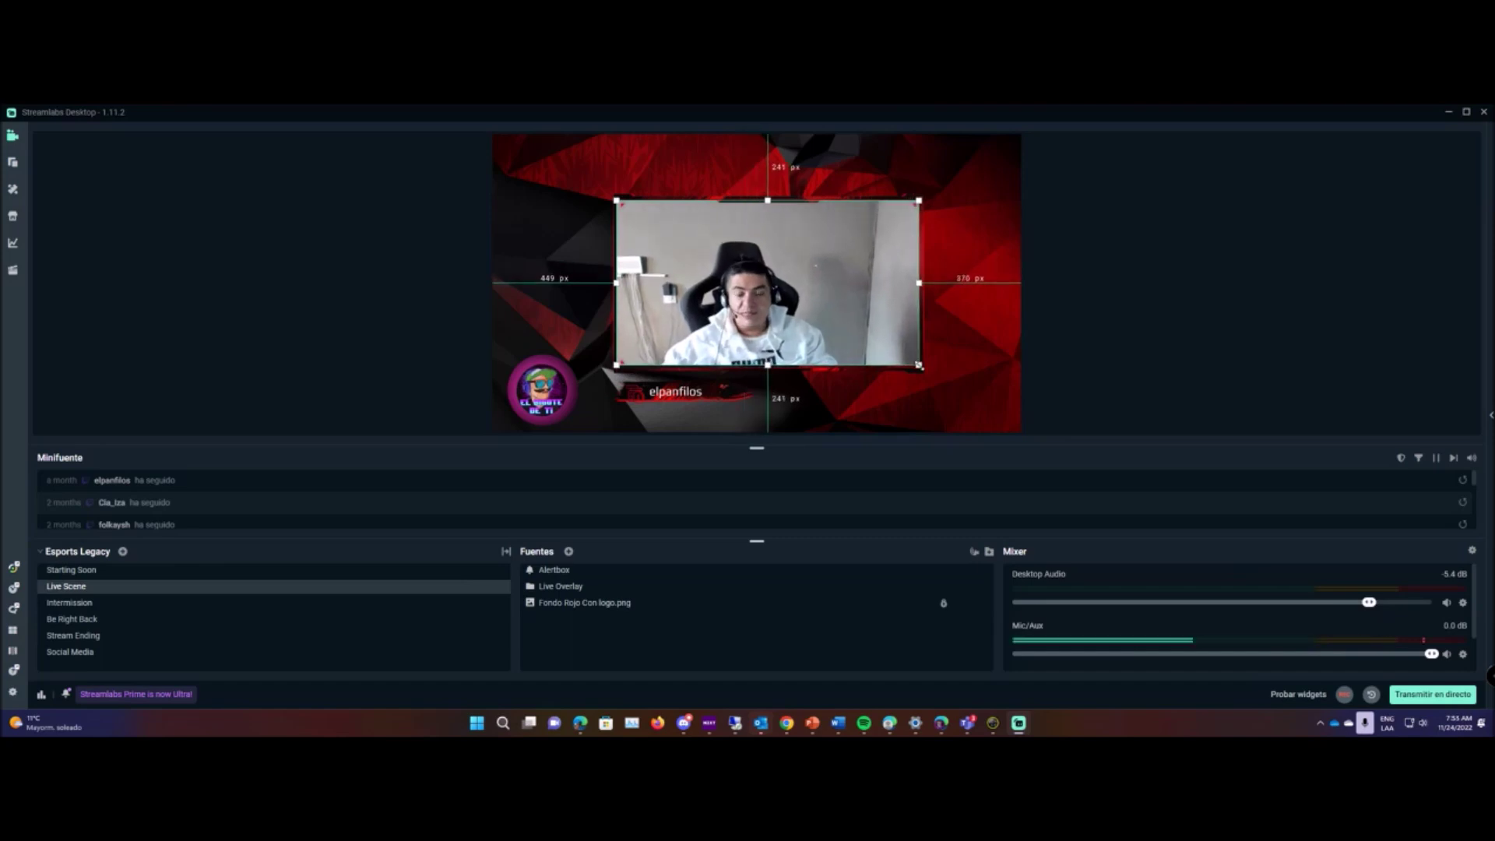
click(938, 394)
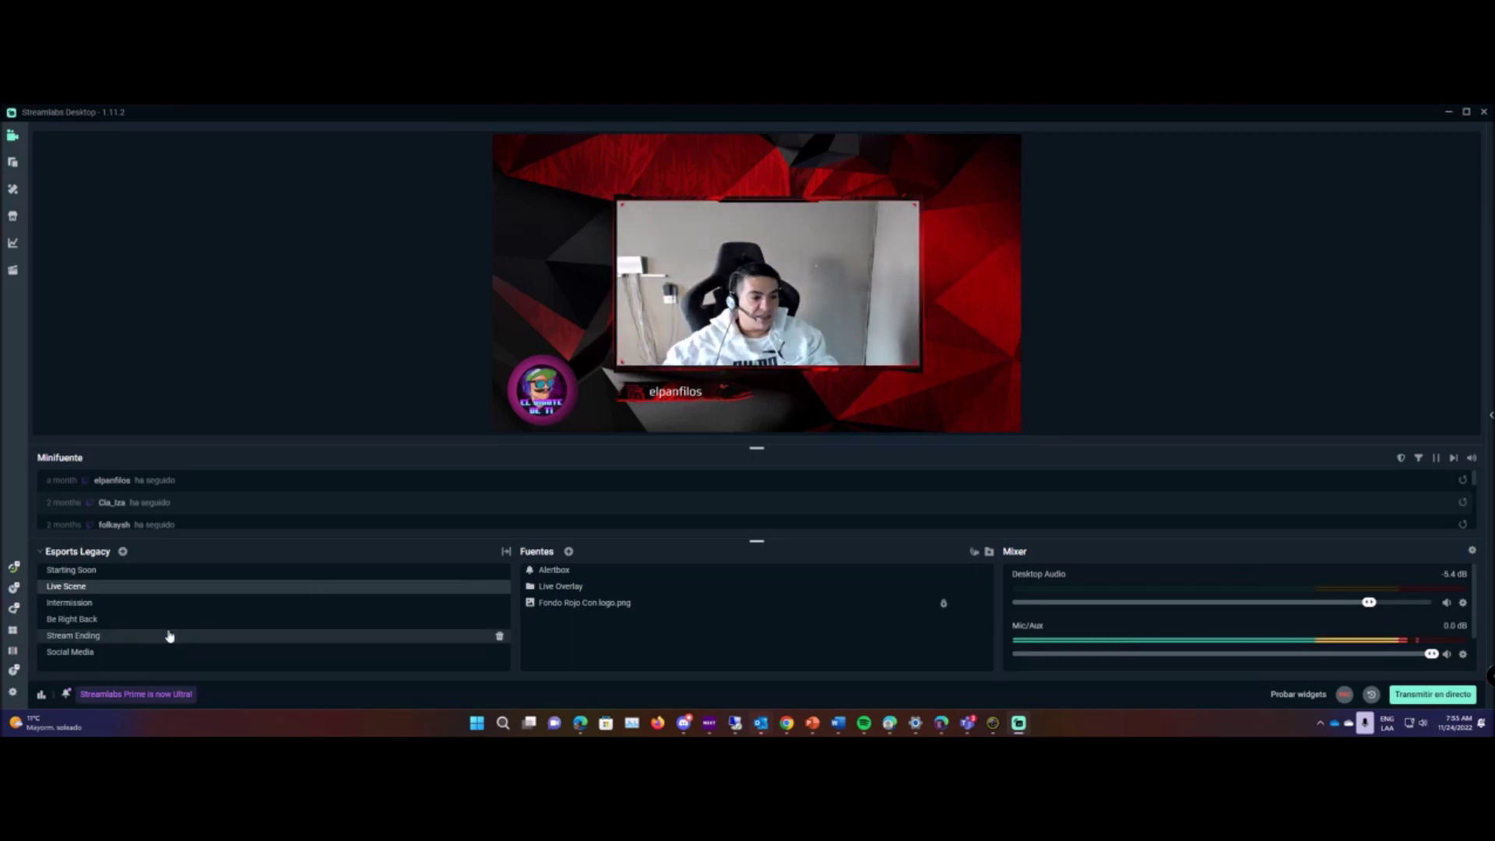
Add an NDI source named NDI Source to the Live Scene without choosing a feed, and switch to the Intermission scene.
click(568, 551)
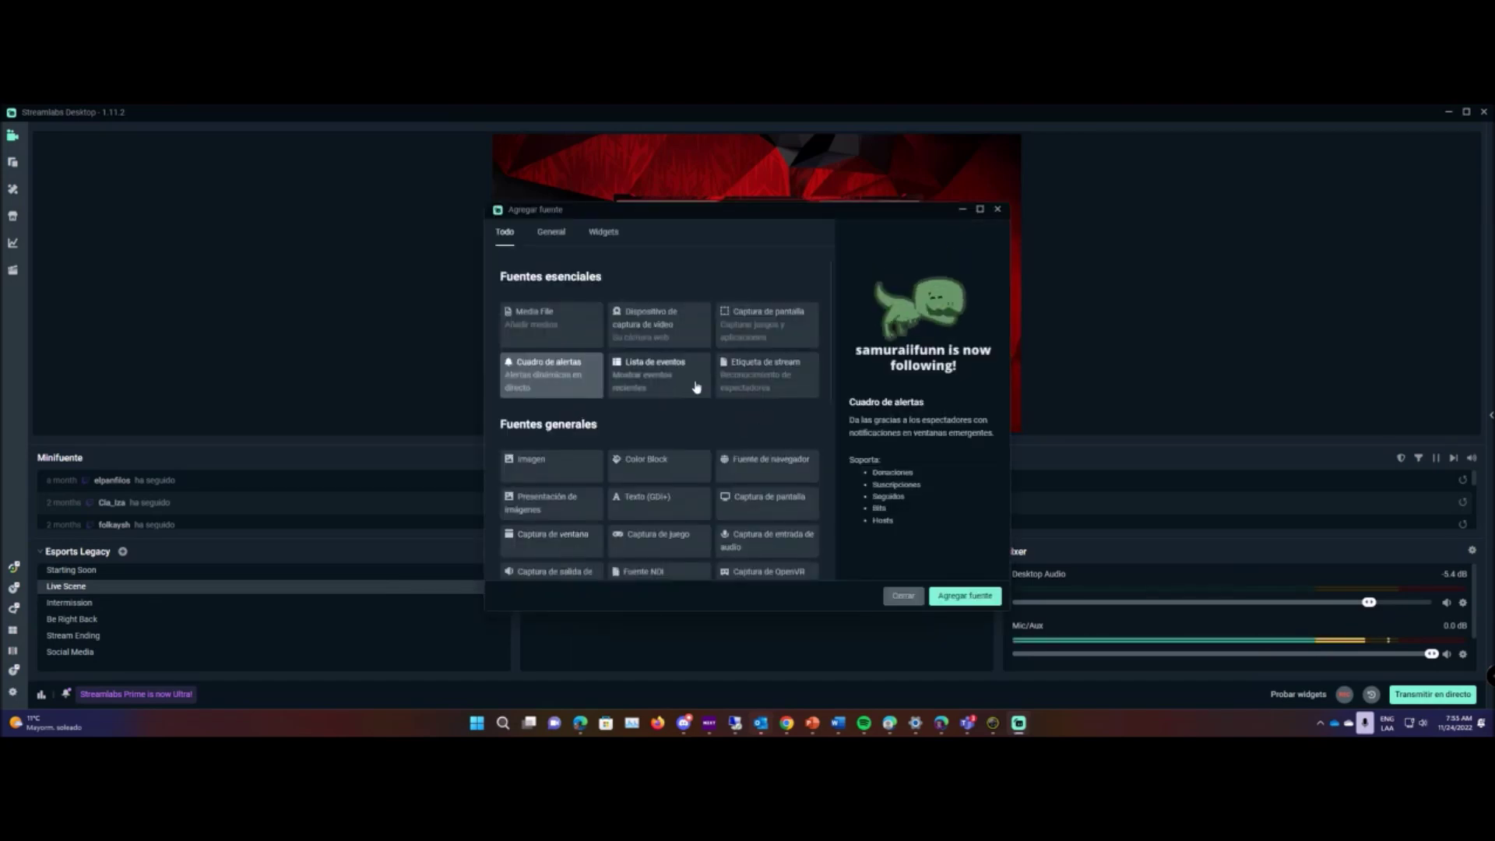
scroll(695, 384, down, 1)
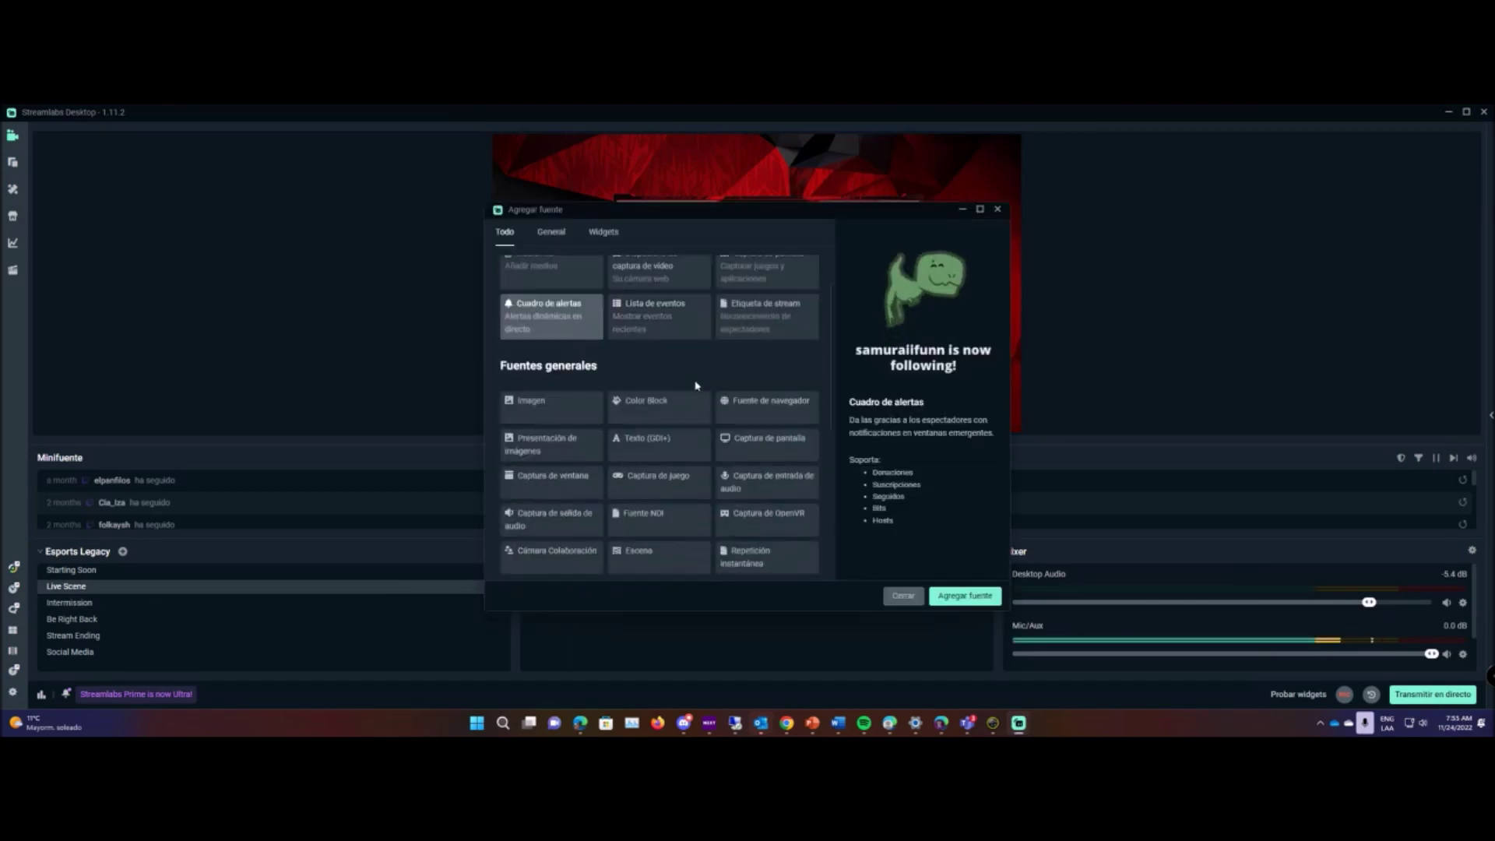
click(643, 526)
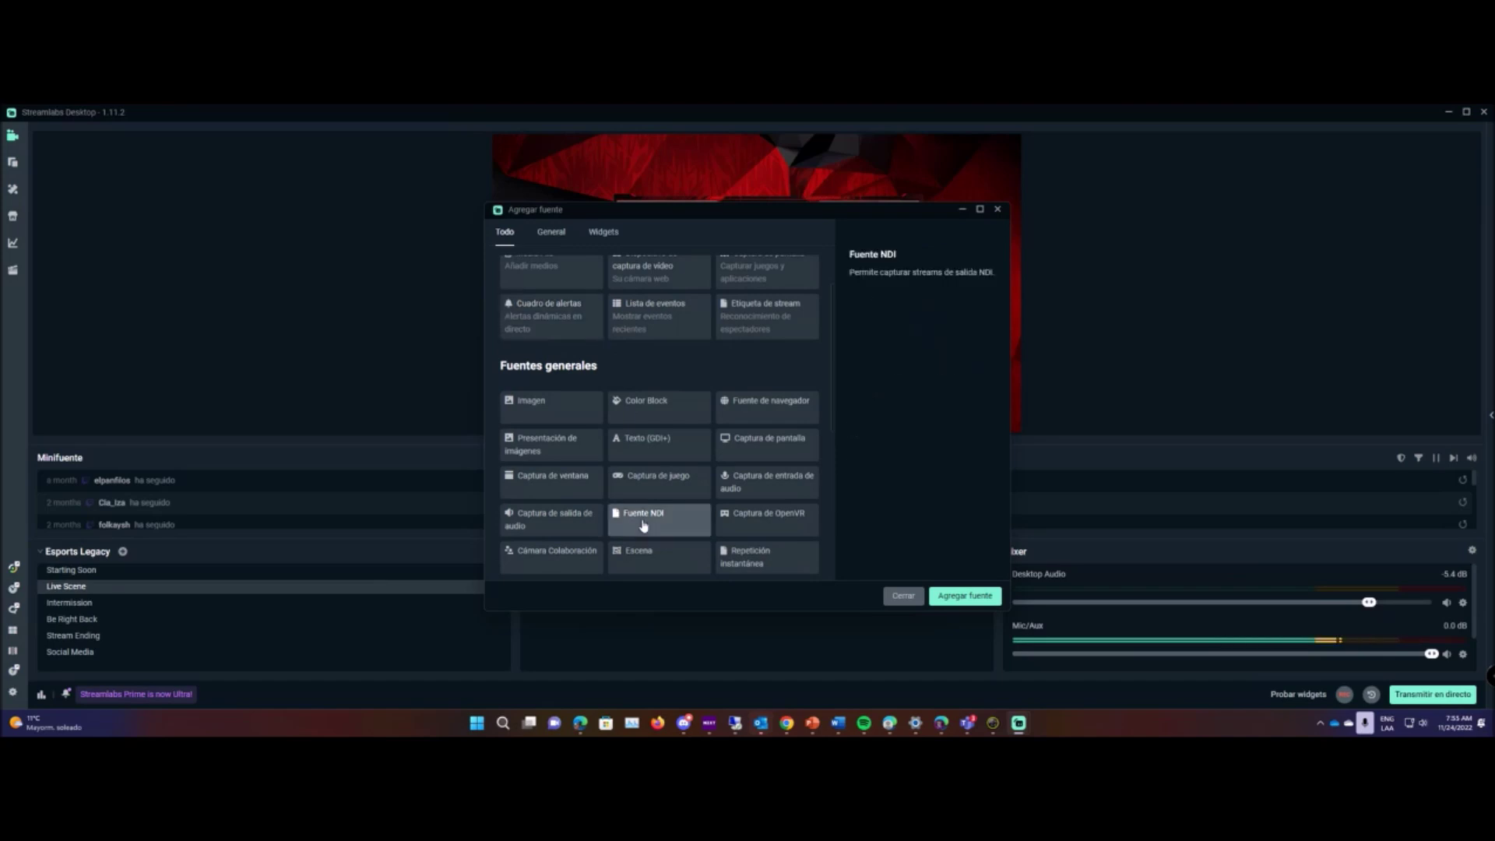
click(964, 597)
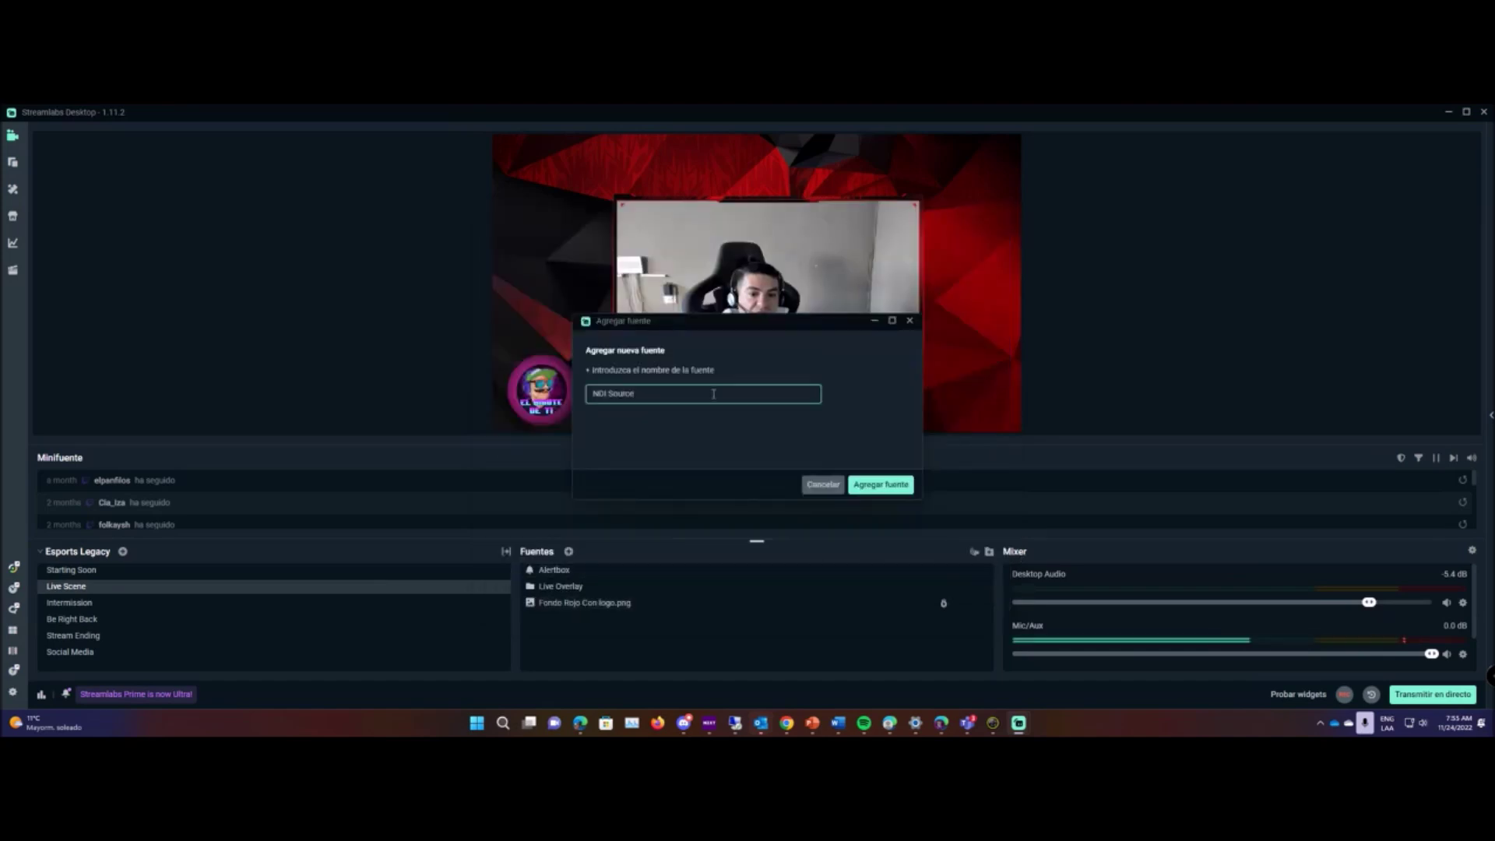
click(862, 487)
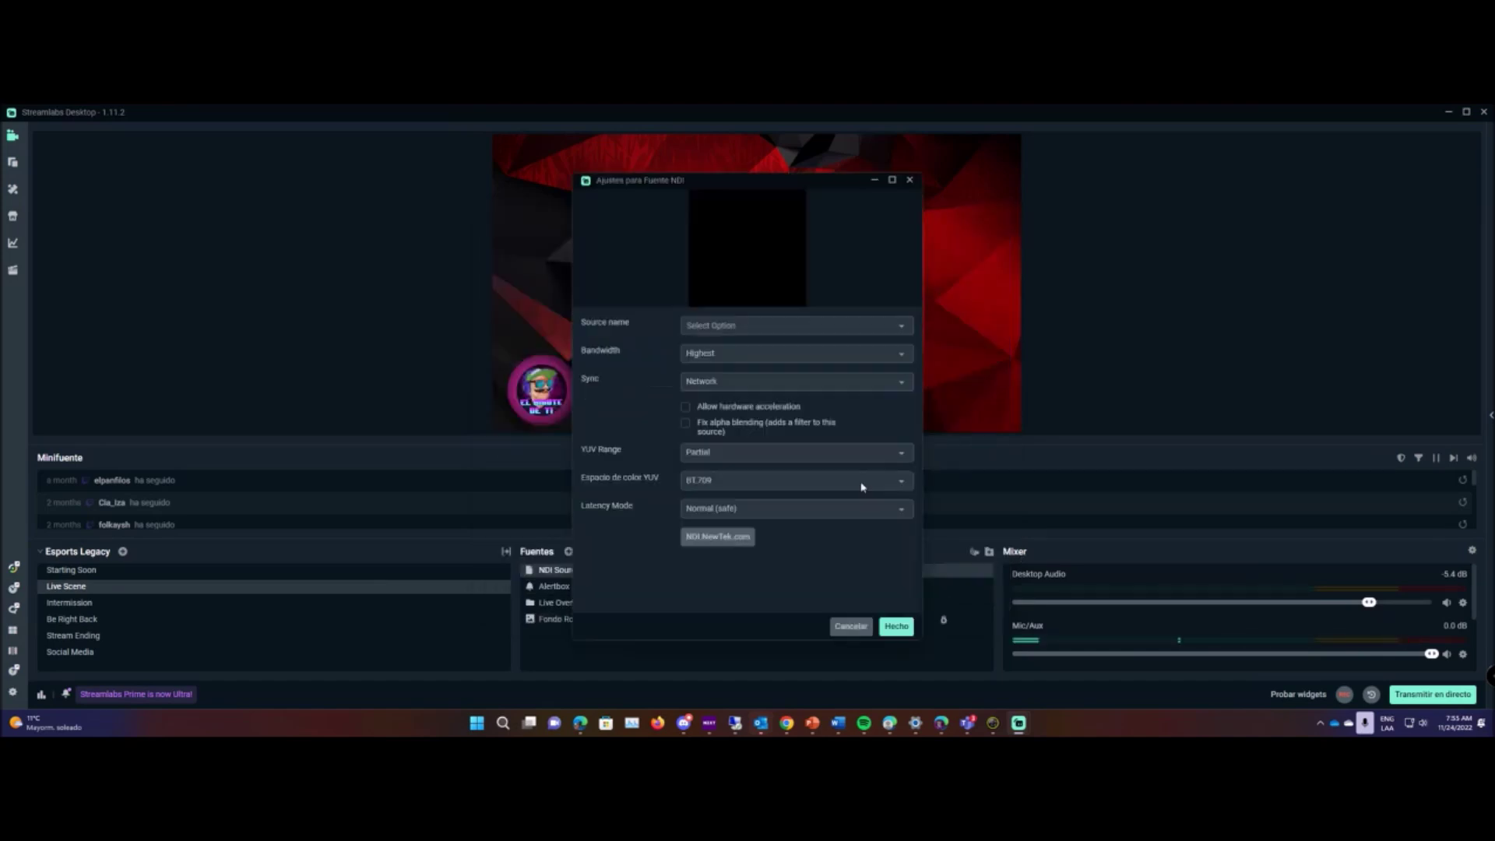
click(899, 327)
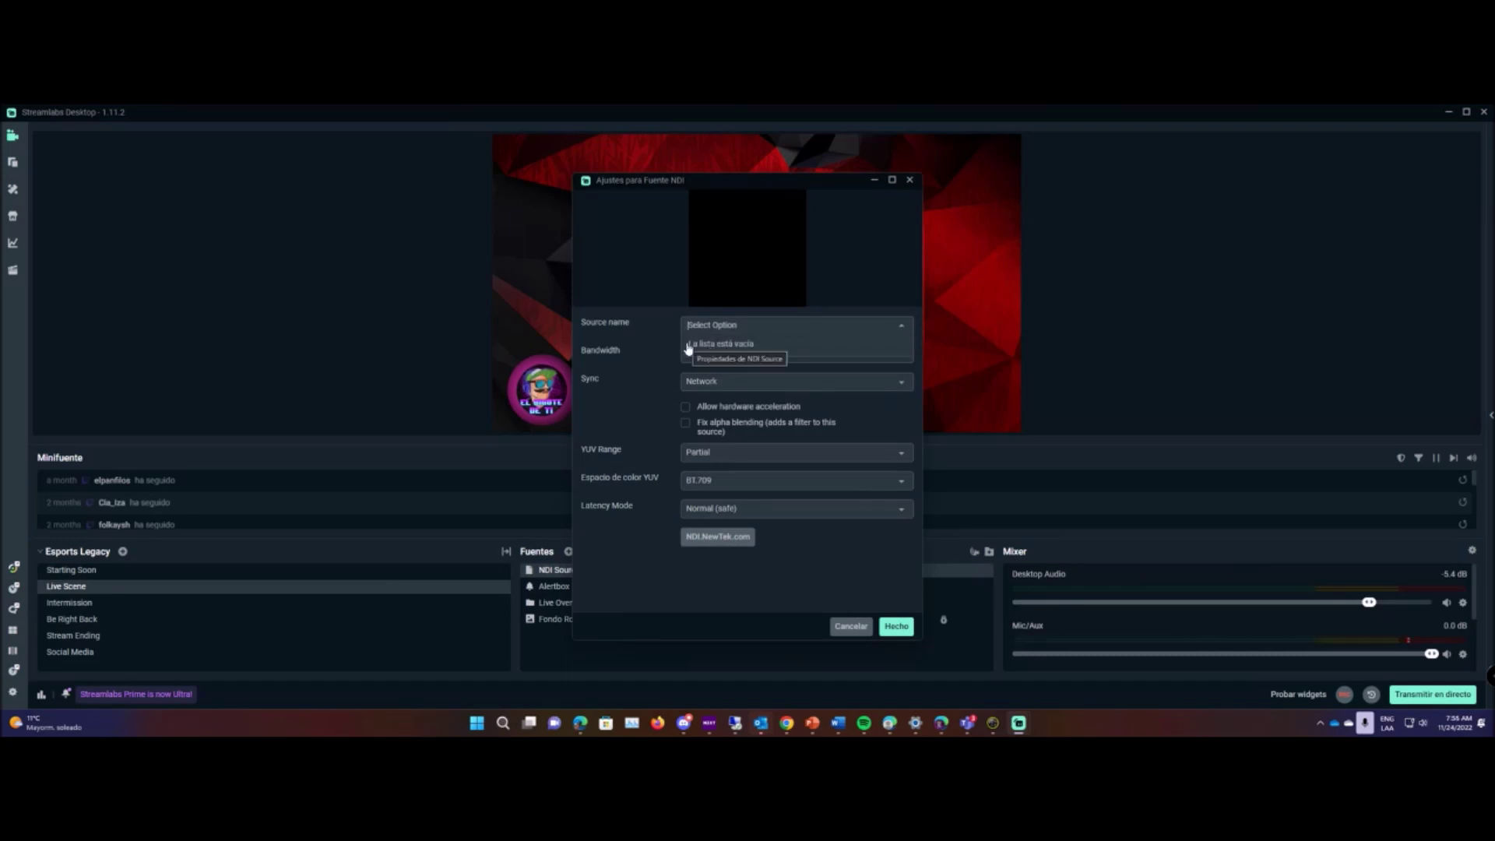
click(866, 634)
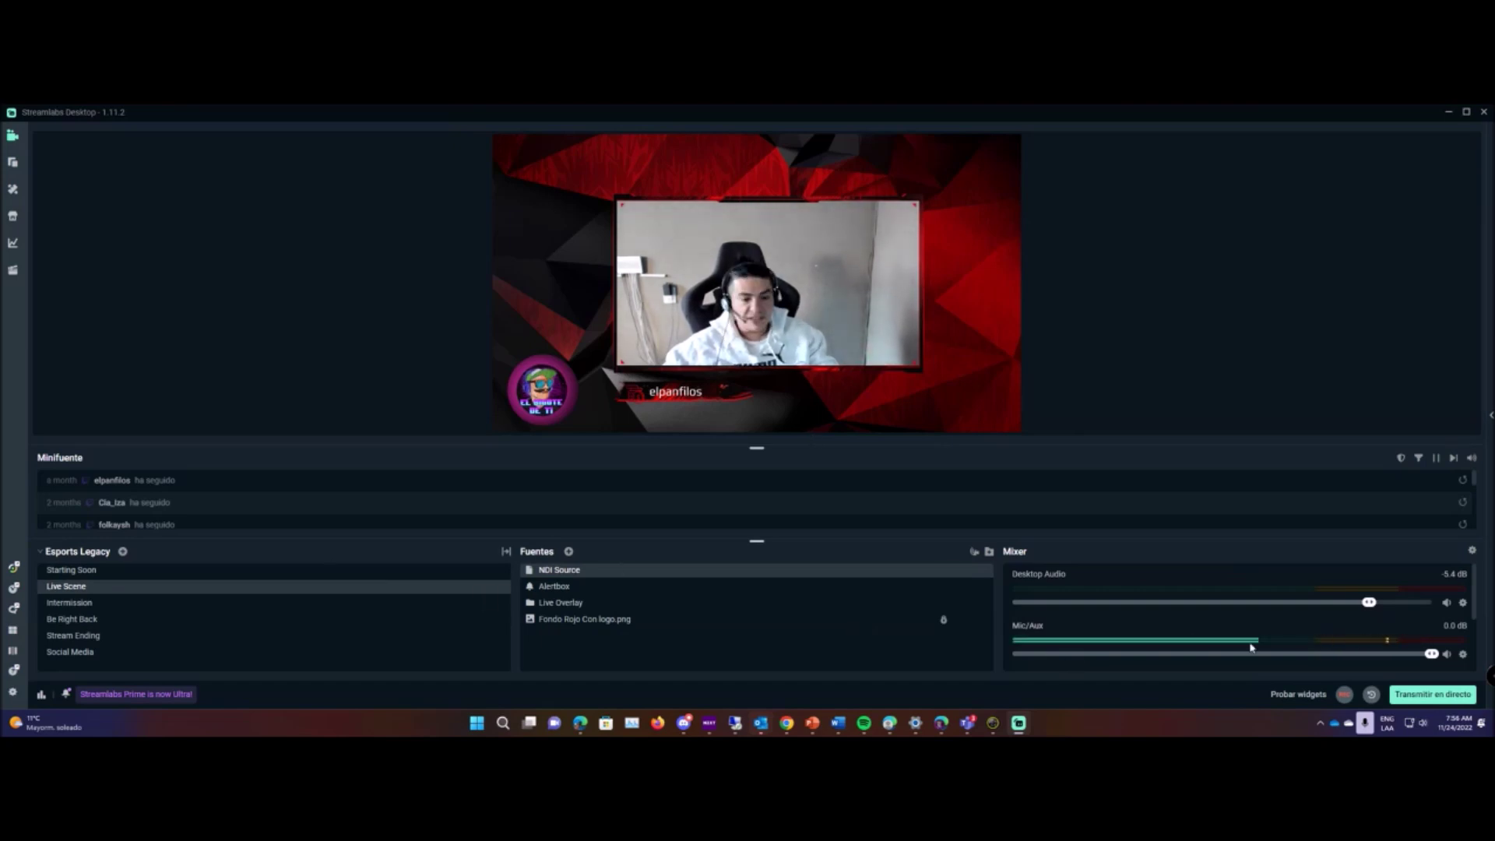
click(128, 607)
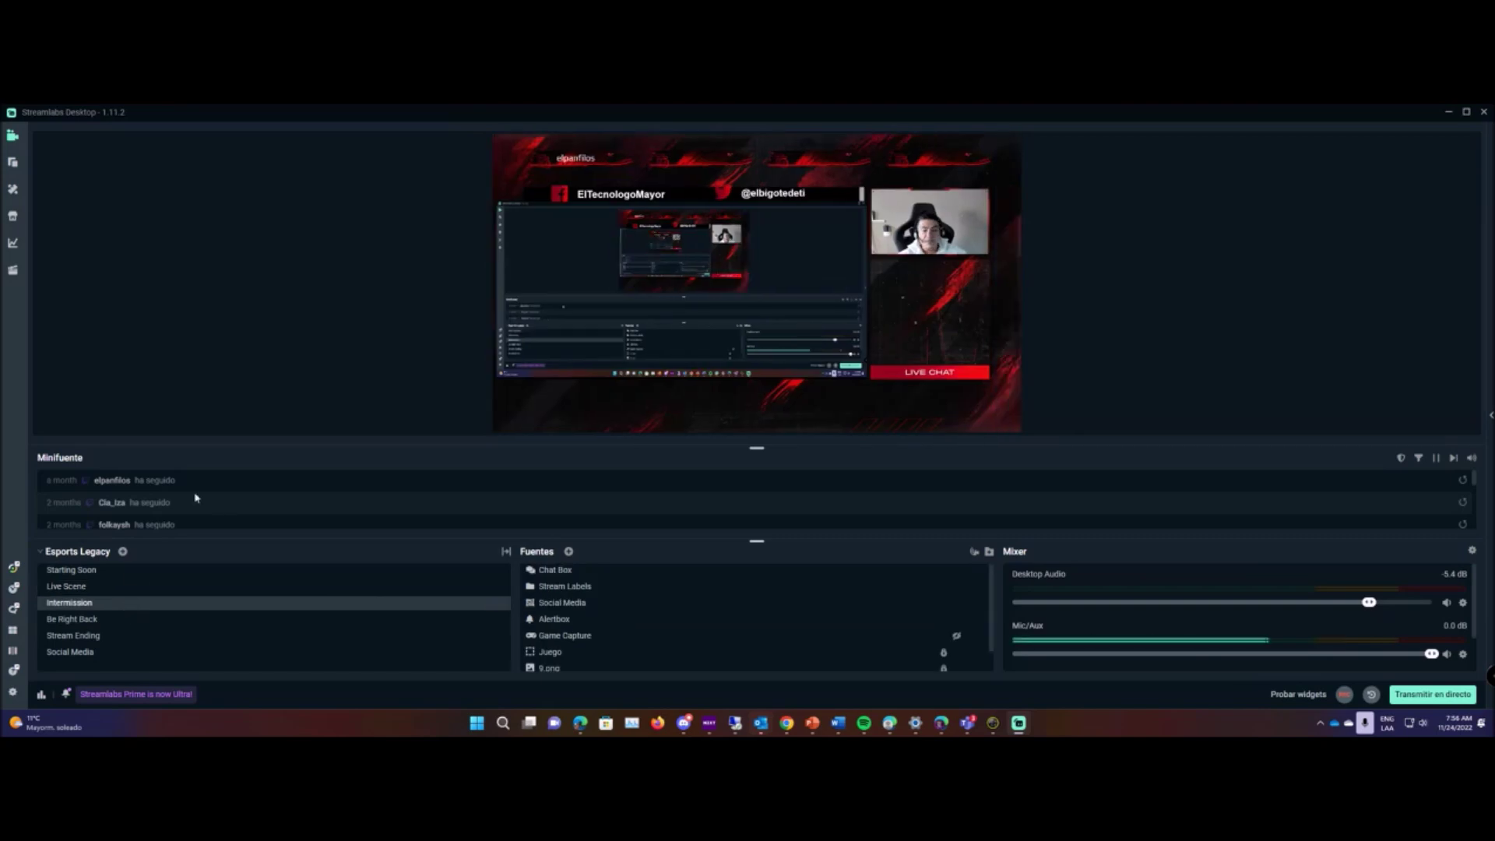